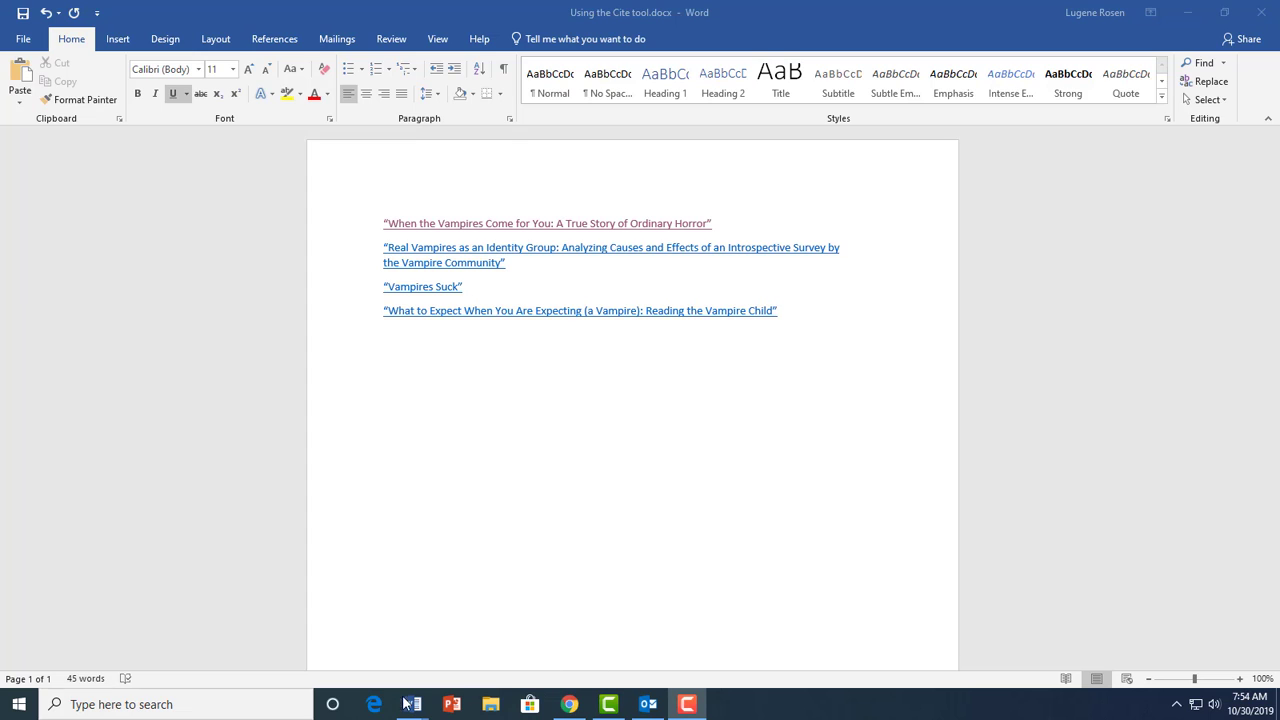
Look over the blank Word document, the Fullerton College Library home page and Purdue OWL's MLA Formatting and Style Guide
mouse_move(412, 706)
click(494, 666)
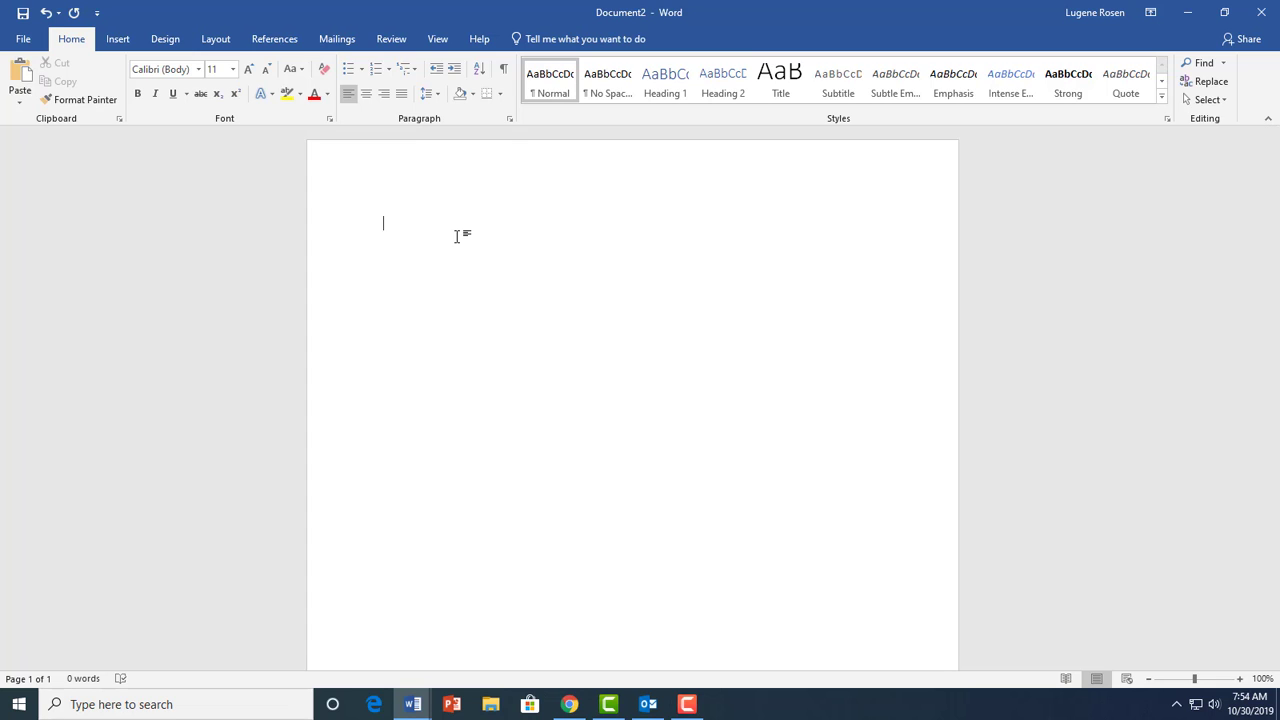
mouse_move(568, 706)
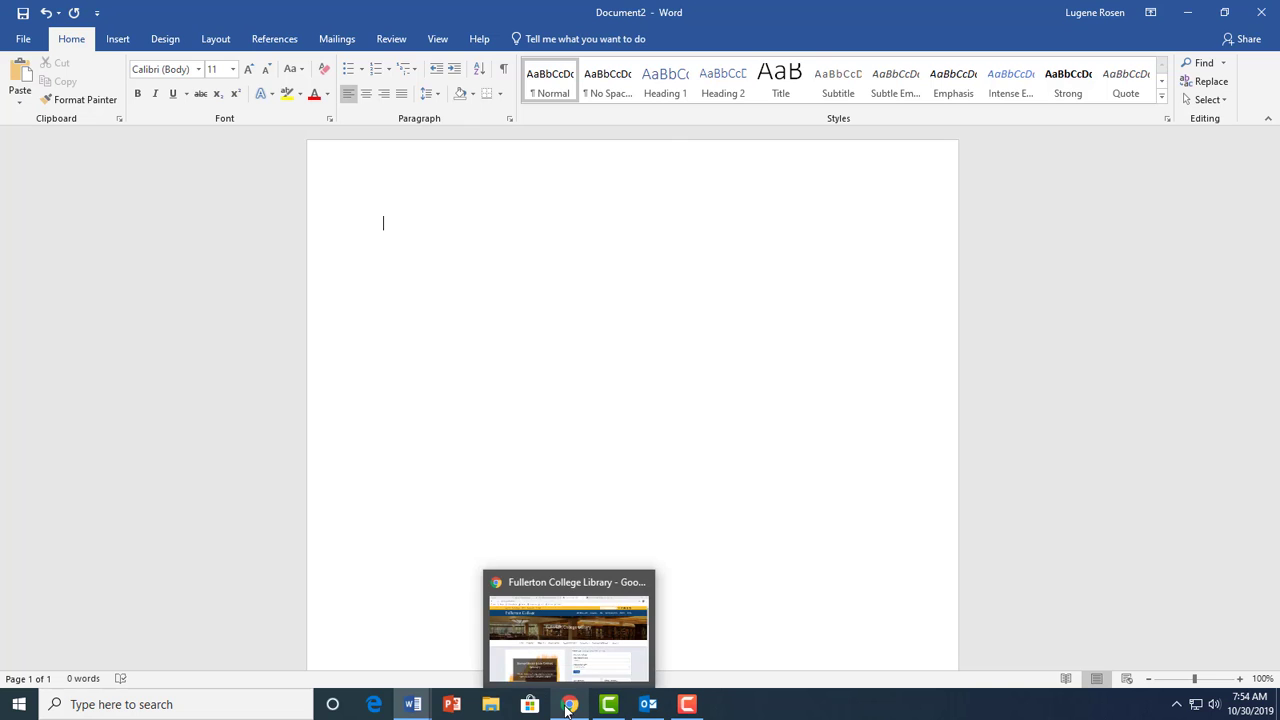
click(608, 626)
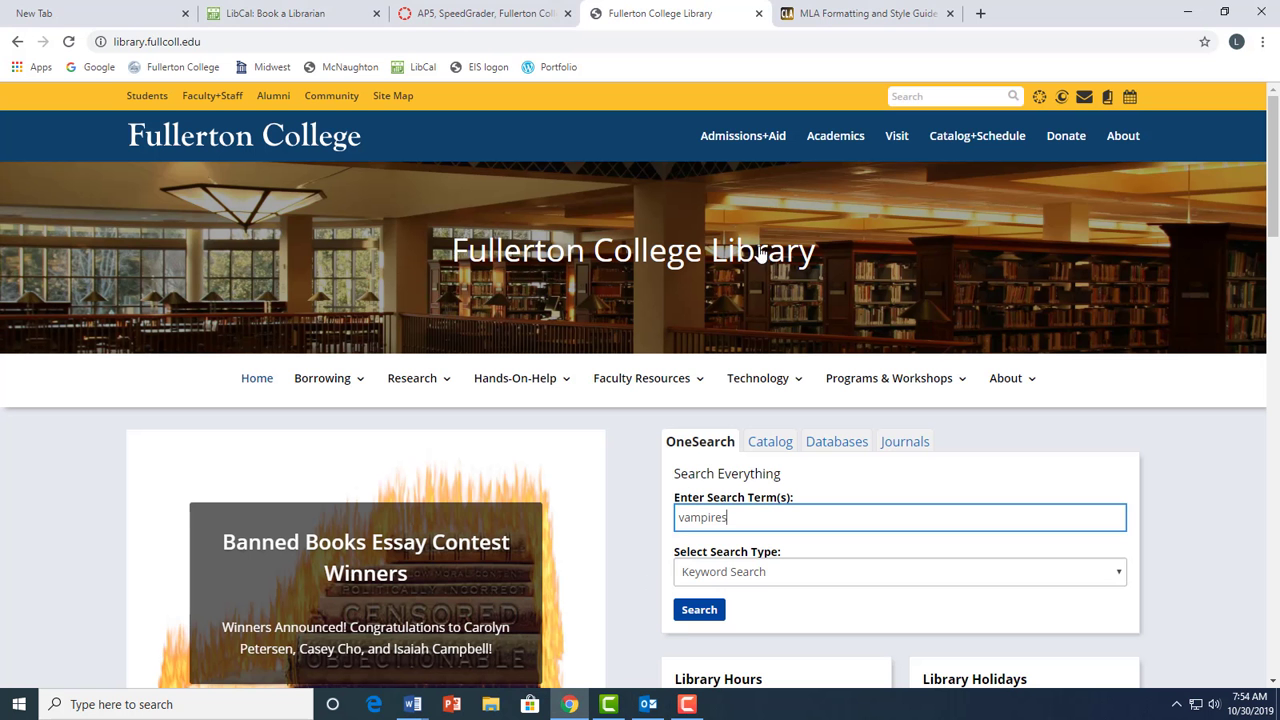
click(838, 18)
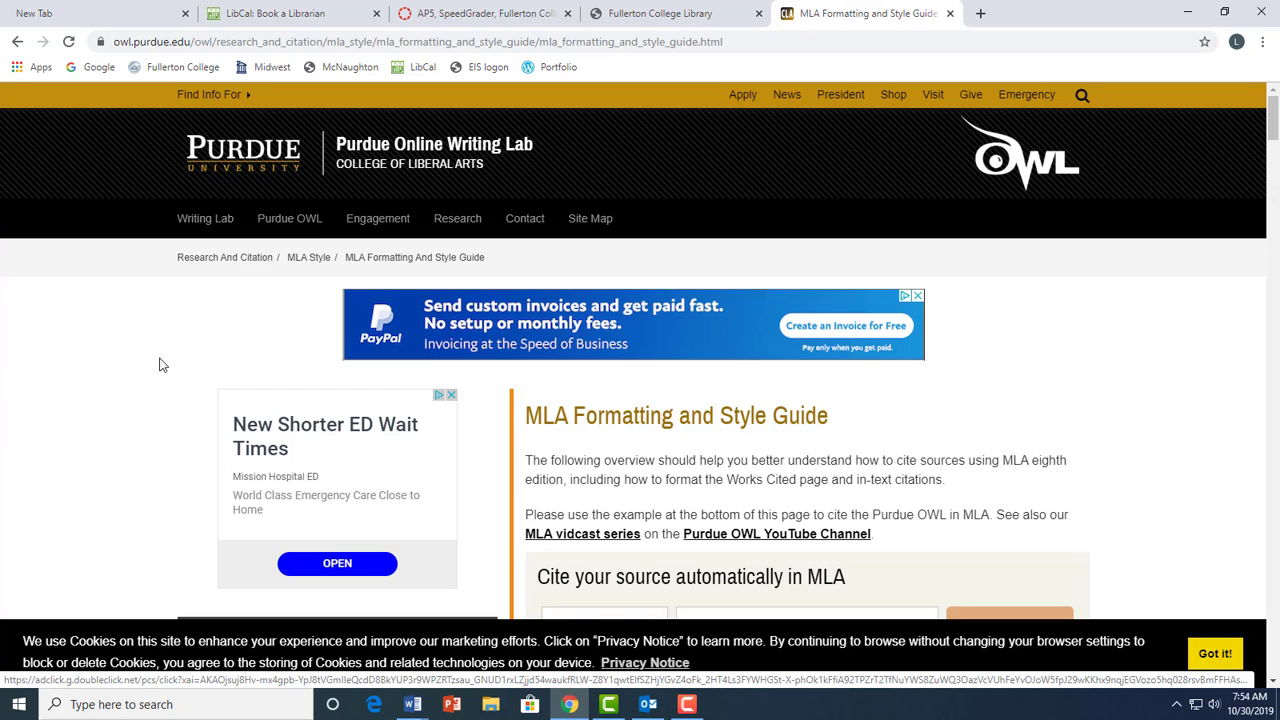
Switch to Using the Cite tool.docx in Word and open the linked record for "When the Vampires Come for You"
mouse_move(415, 708)
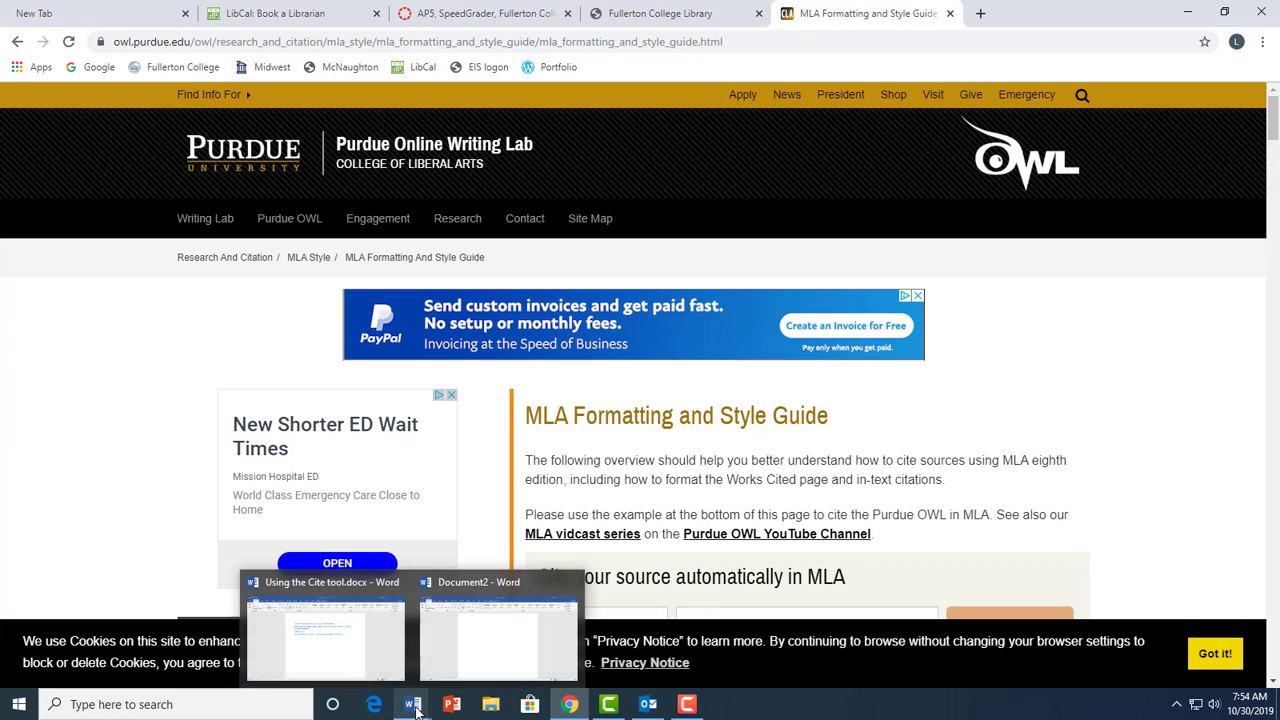
click(345, 662)
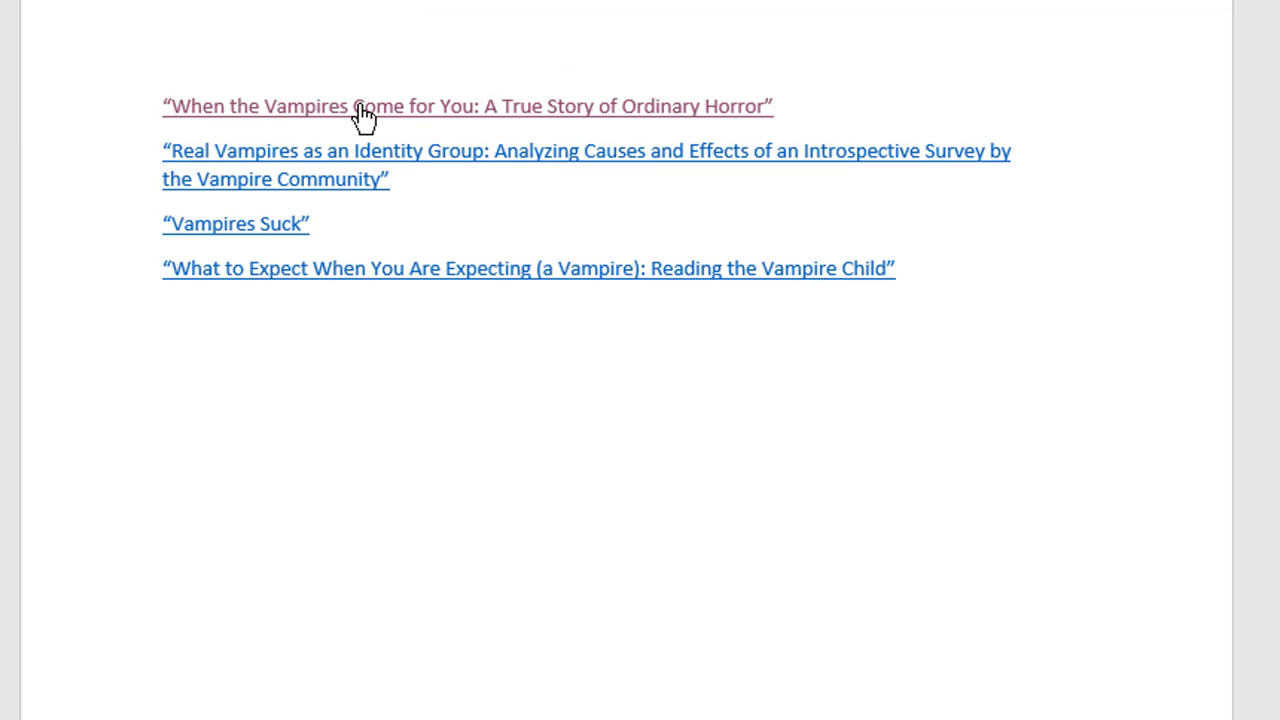
ctrl+click(365, 100)
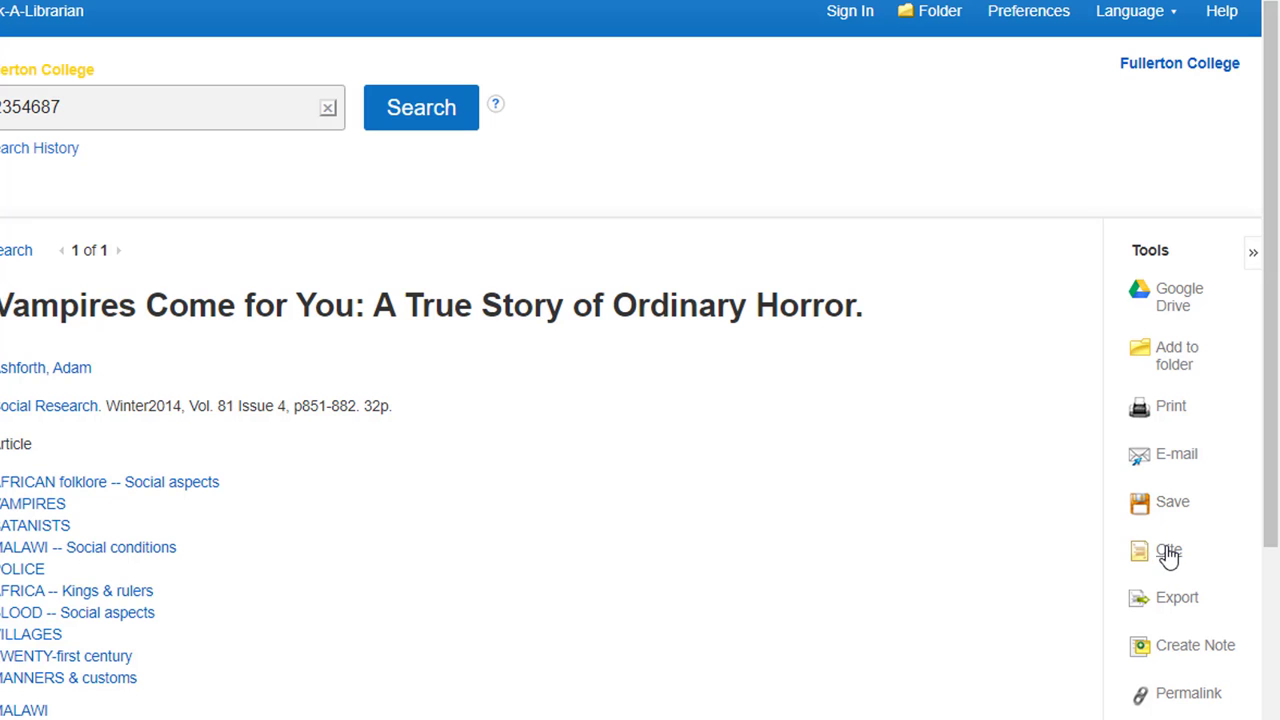
Display the citation formats for the vampire article and copy its full MLA Works Cited entry
click(1172, 556)
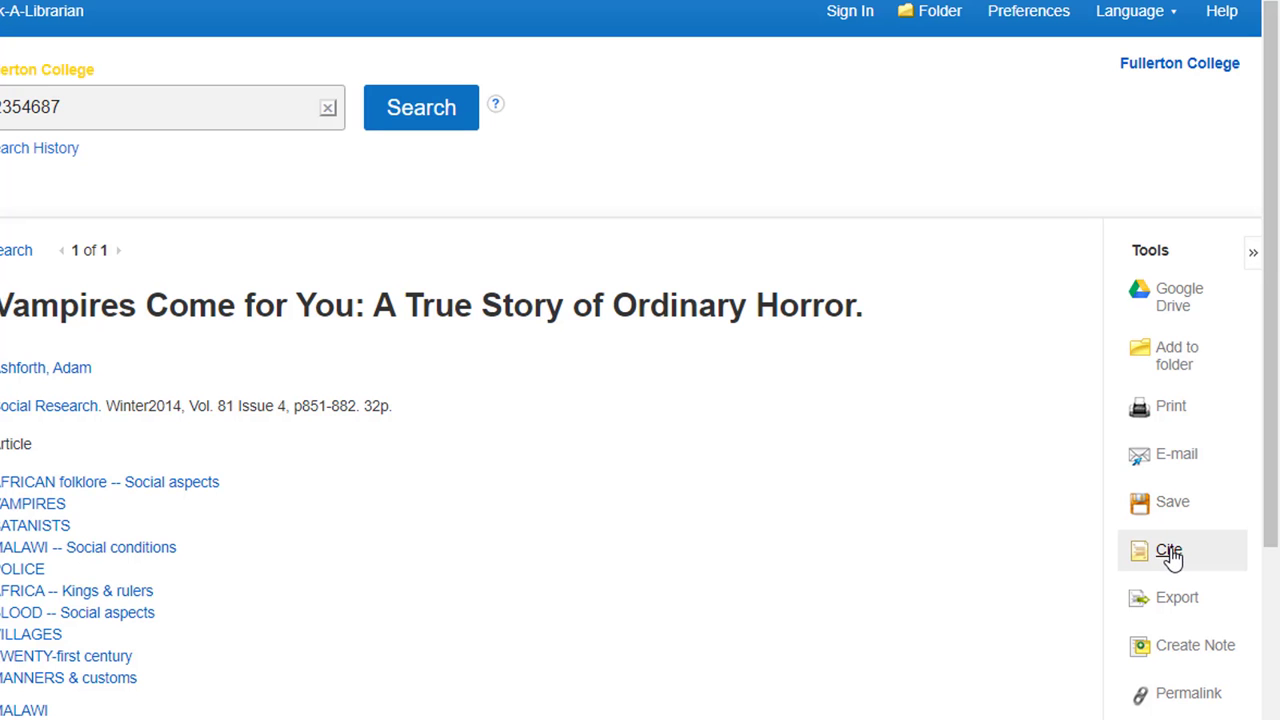
scroll(410, 563, down, 3)
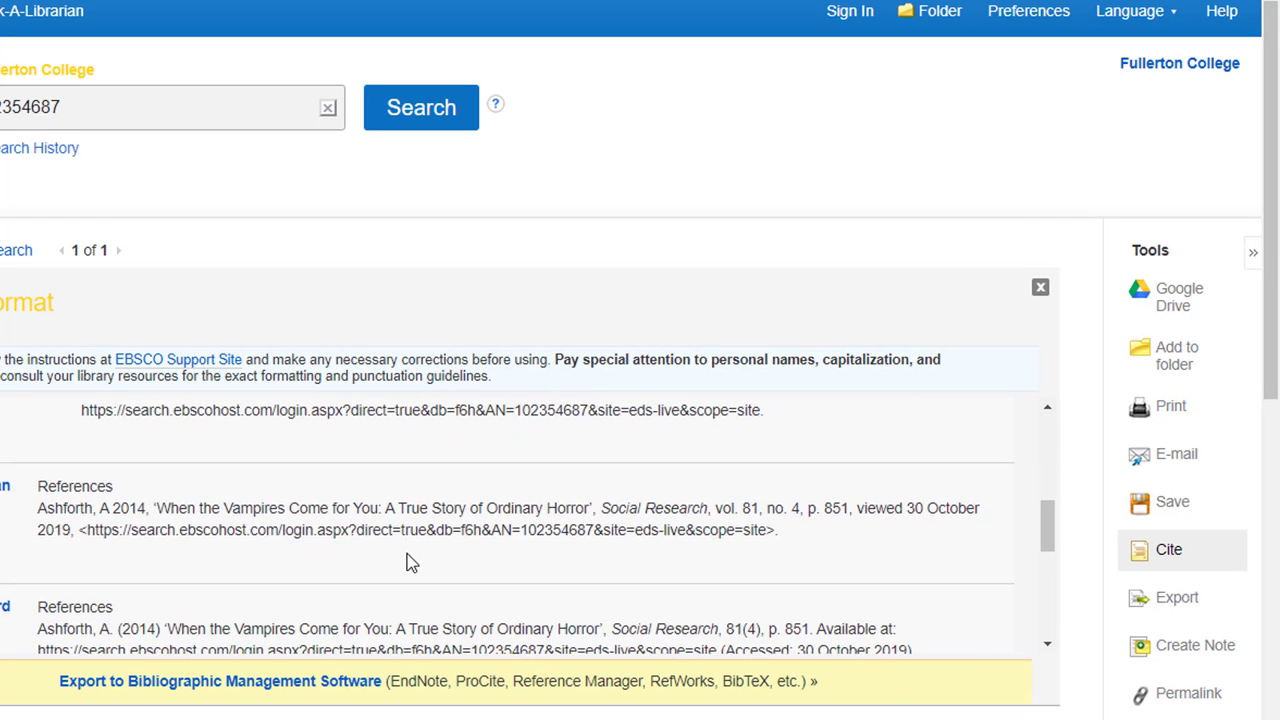
scroll(410, 563, down, 5)
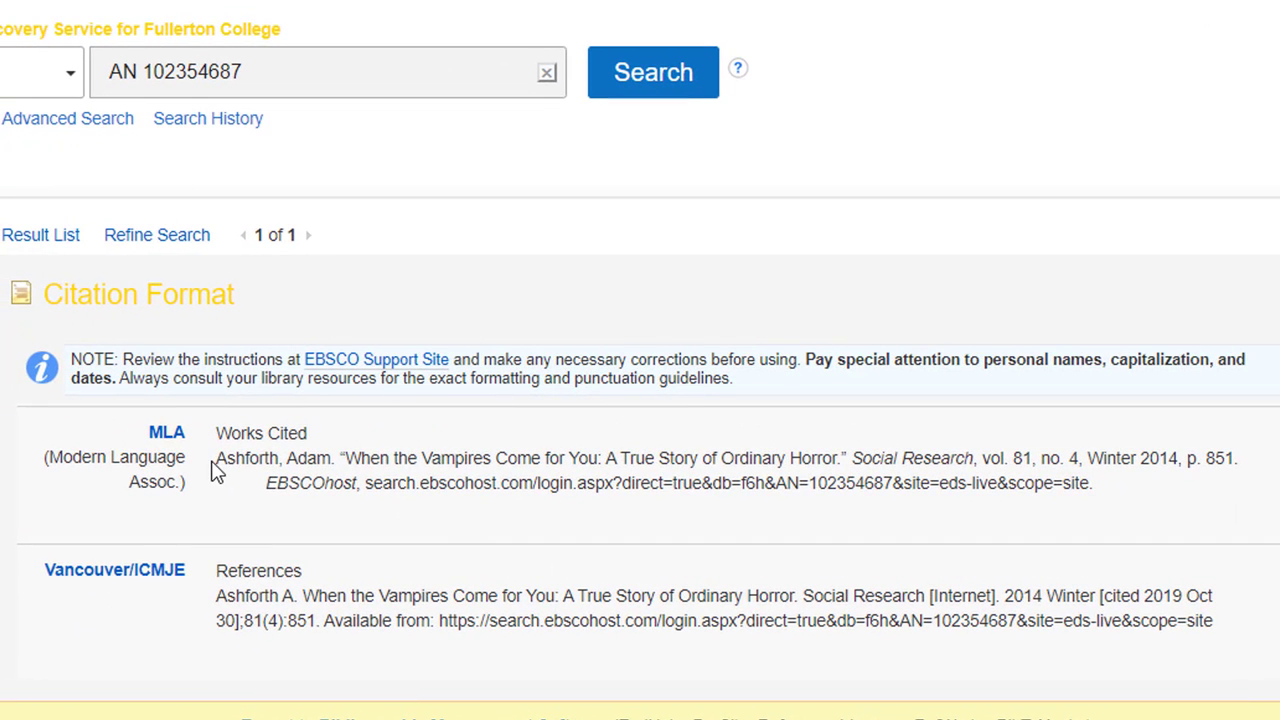
drag(217, 458, 1134, 488)
key(ctrl+c)
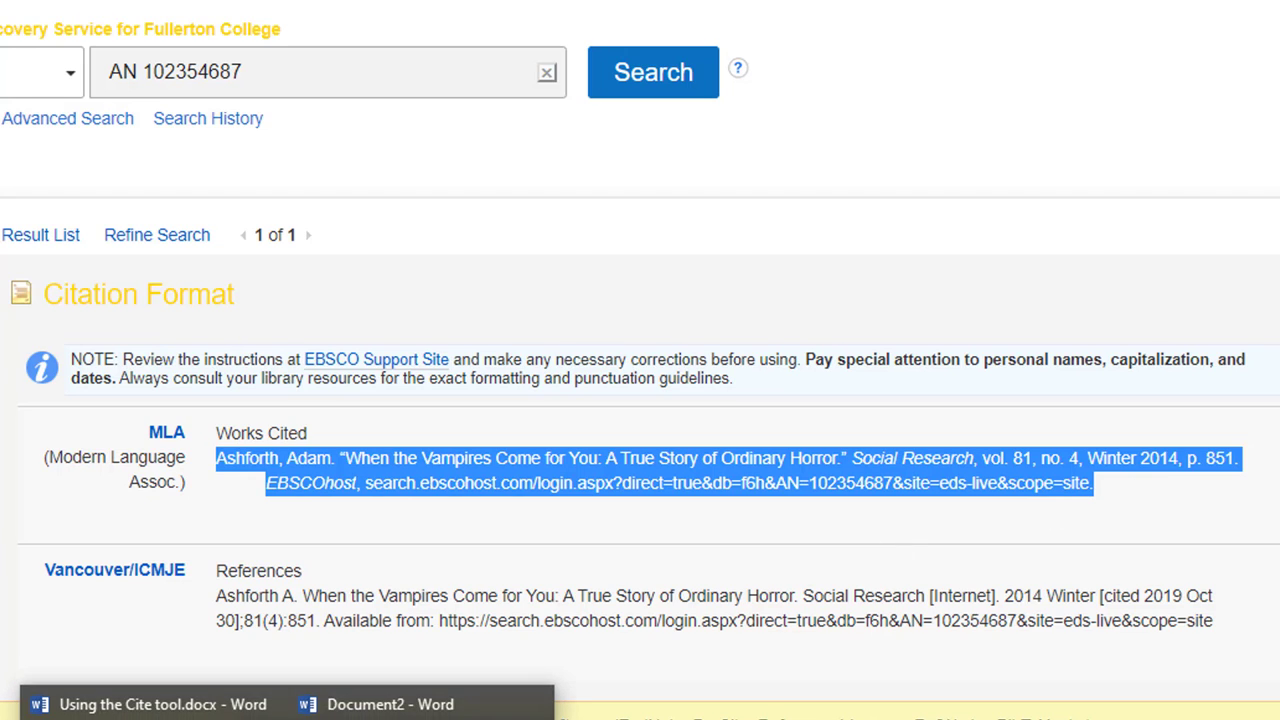
Switch to the blank Document2 in Word and paste the copied citation with merged formatting
click(370, 705)
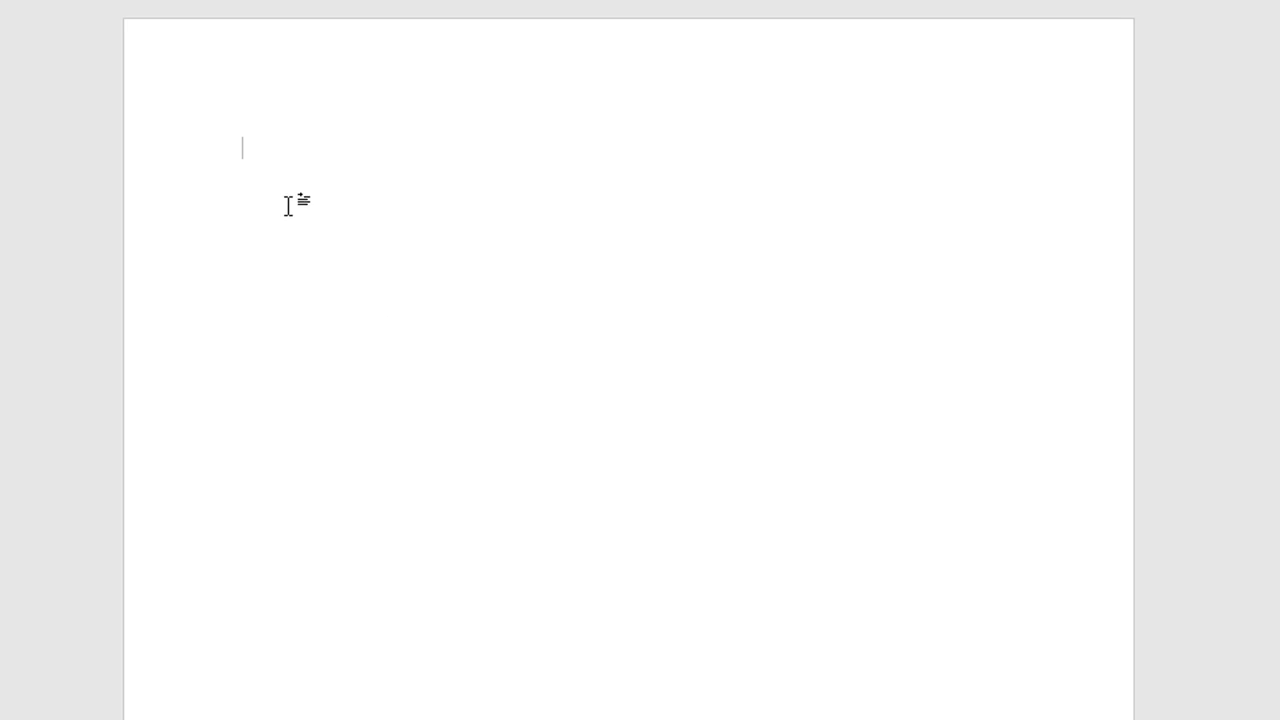
right_click(247, 140)
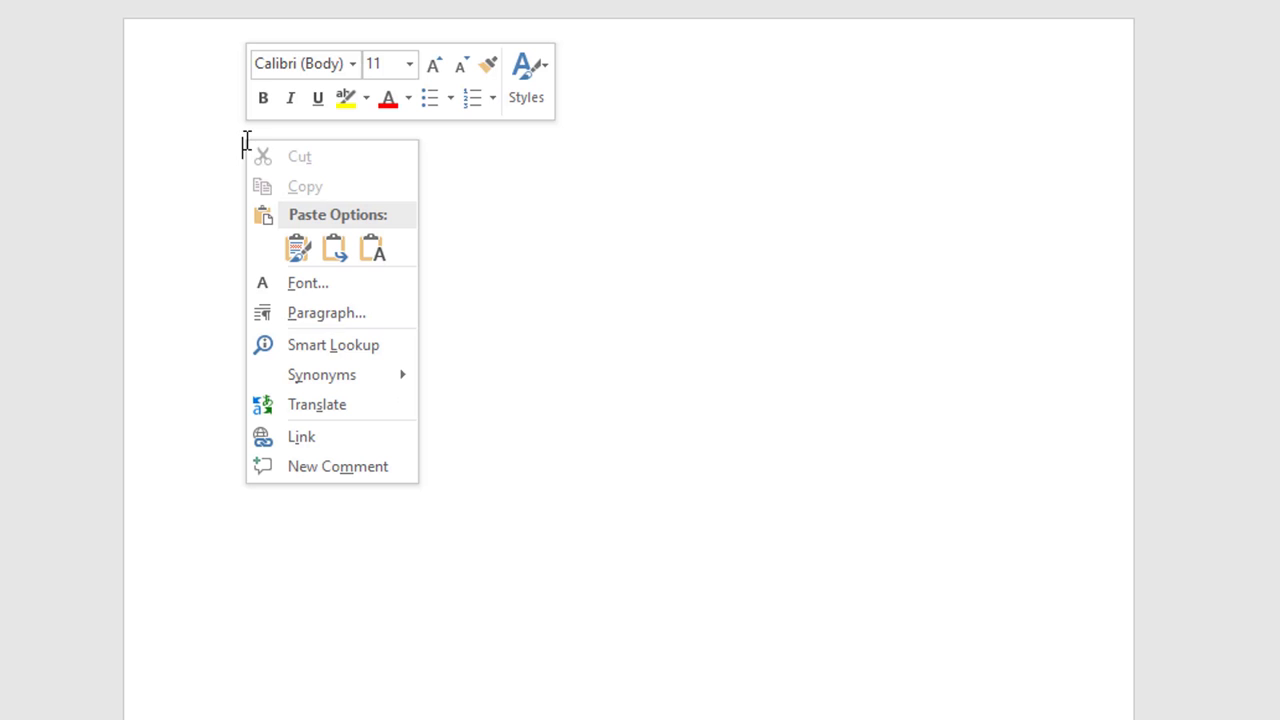
click(334, 251)
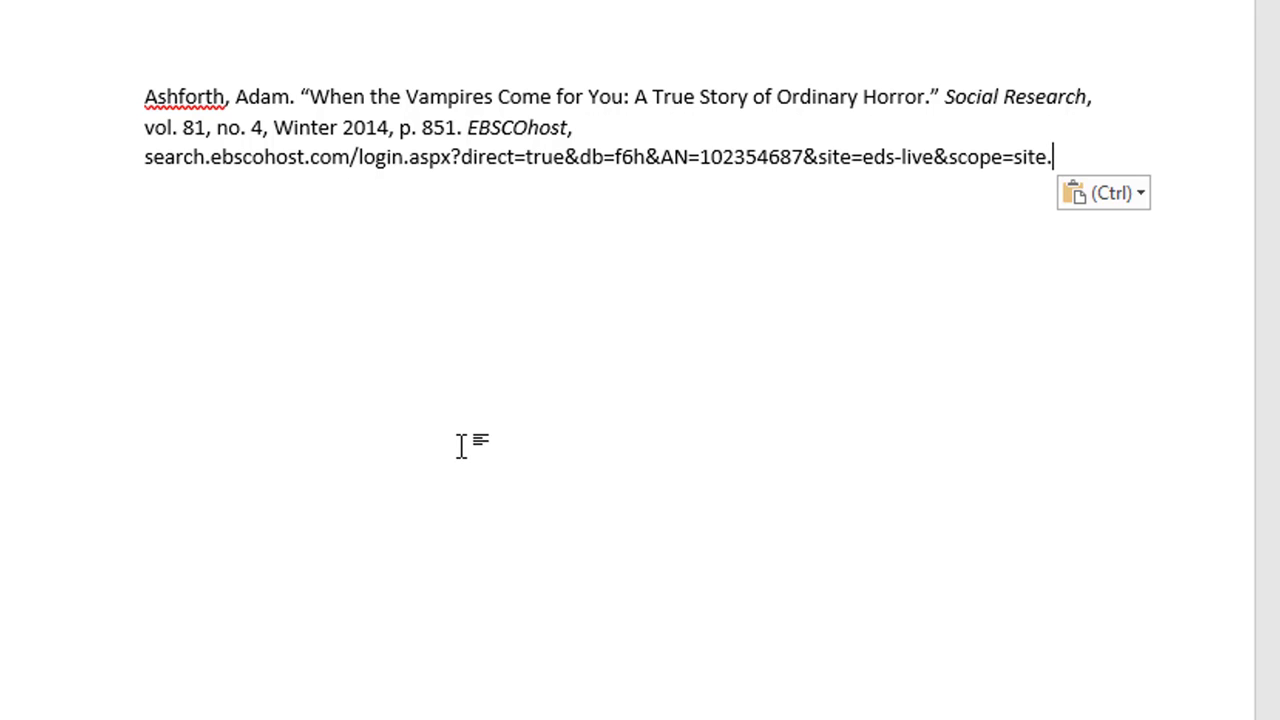
Try a quick hanging indent on the citation paragraph and undo it
click(1098, 96)
key(ctrl+t)
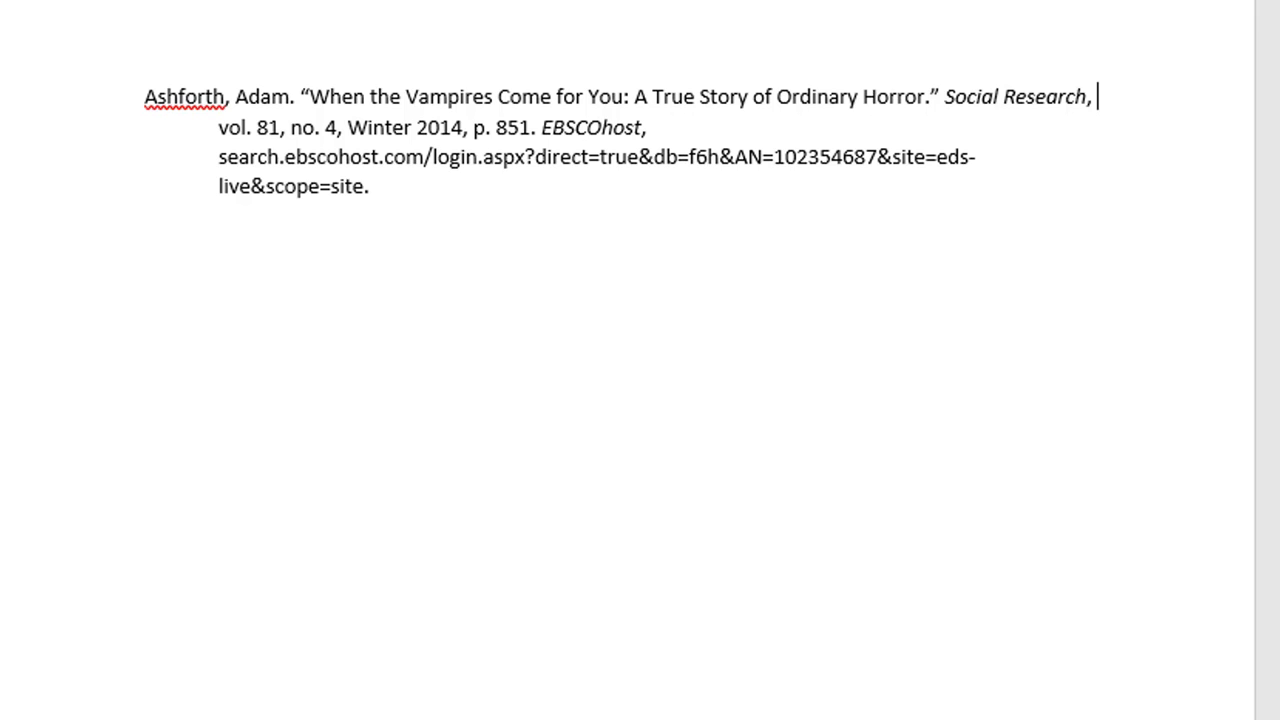
key(ctrl+z)
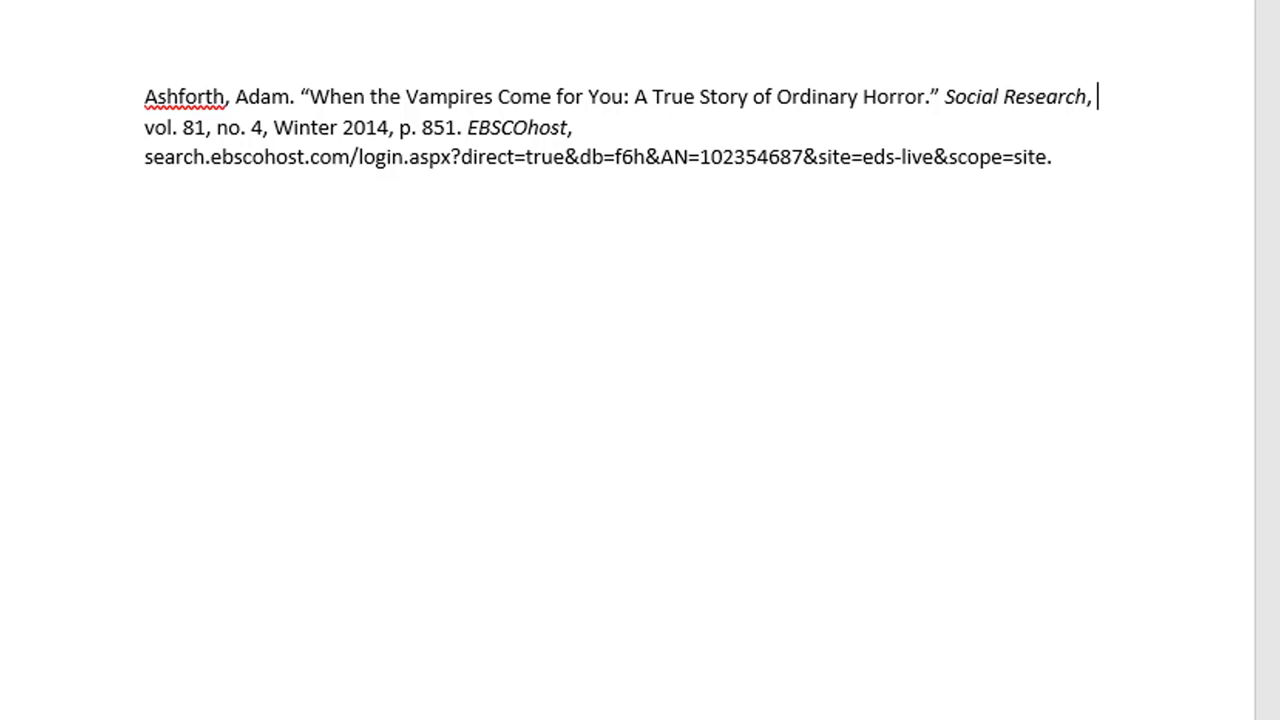
Give the citation paragraph a 0.5" hanging indent and turn on no added space between paragraphs of the same style
click(350, 0)
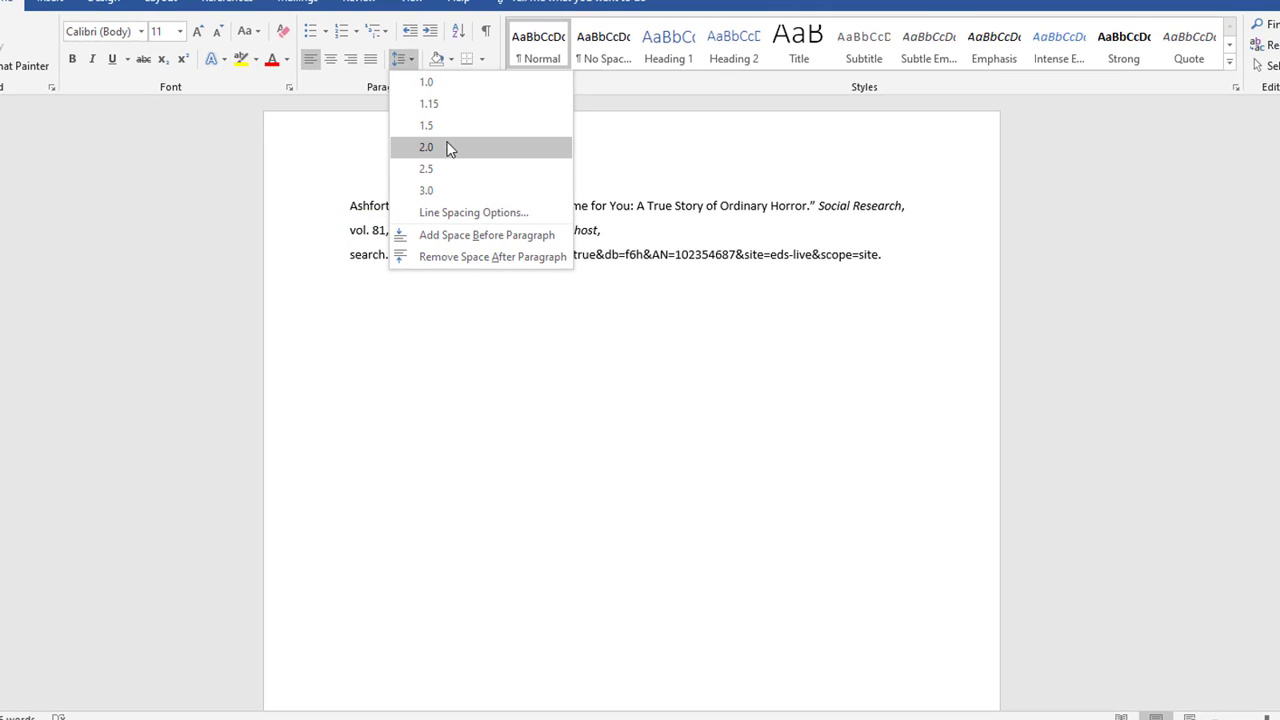
click(460, 213)
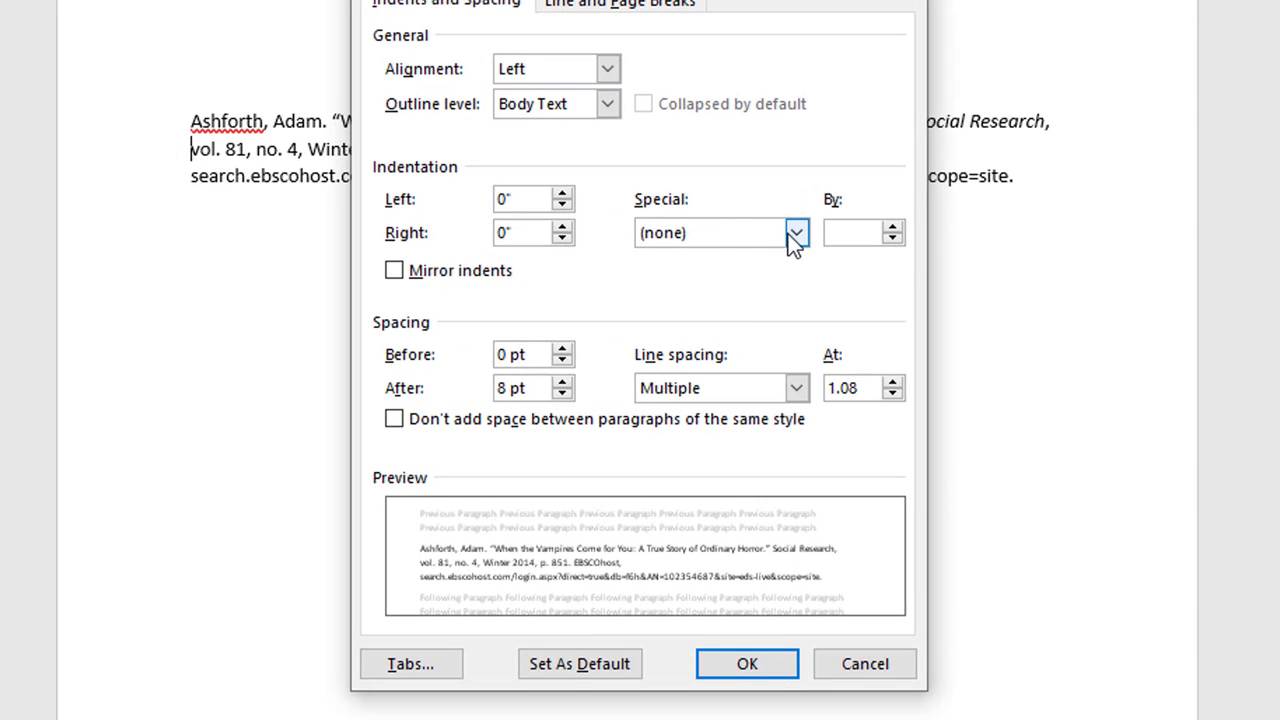
click(800, 240)
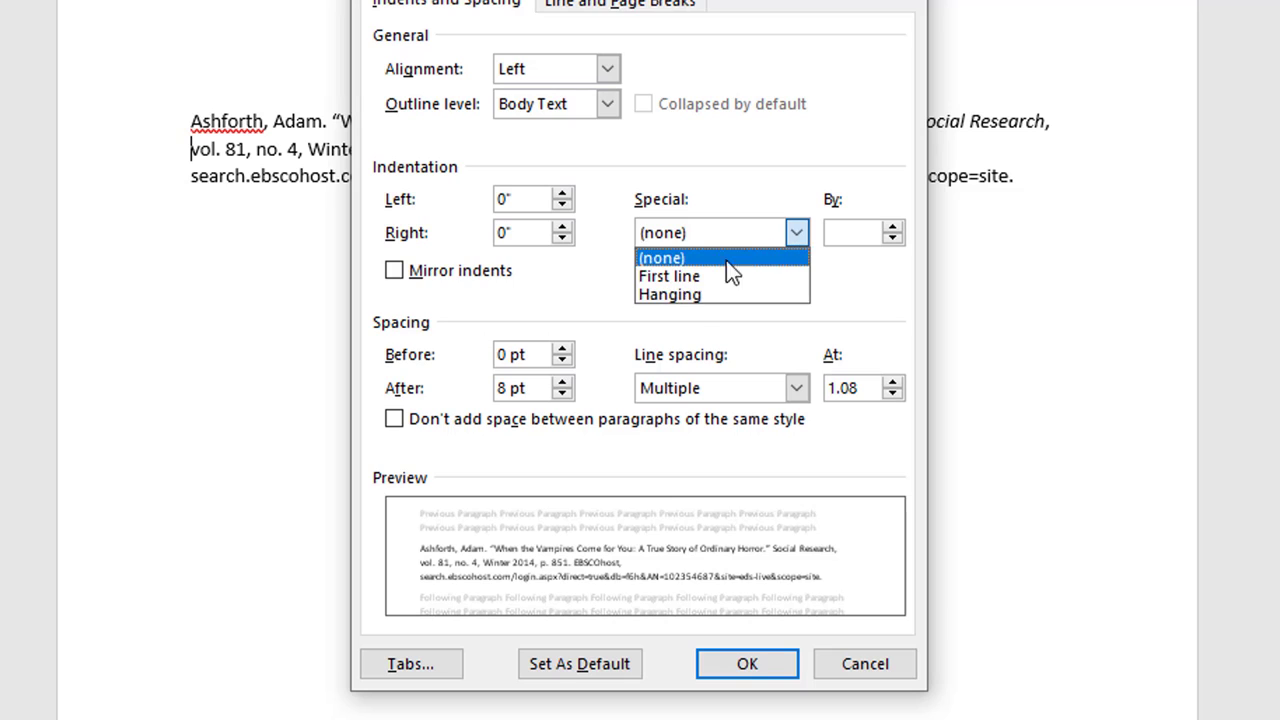
click(686, 298)
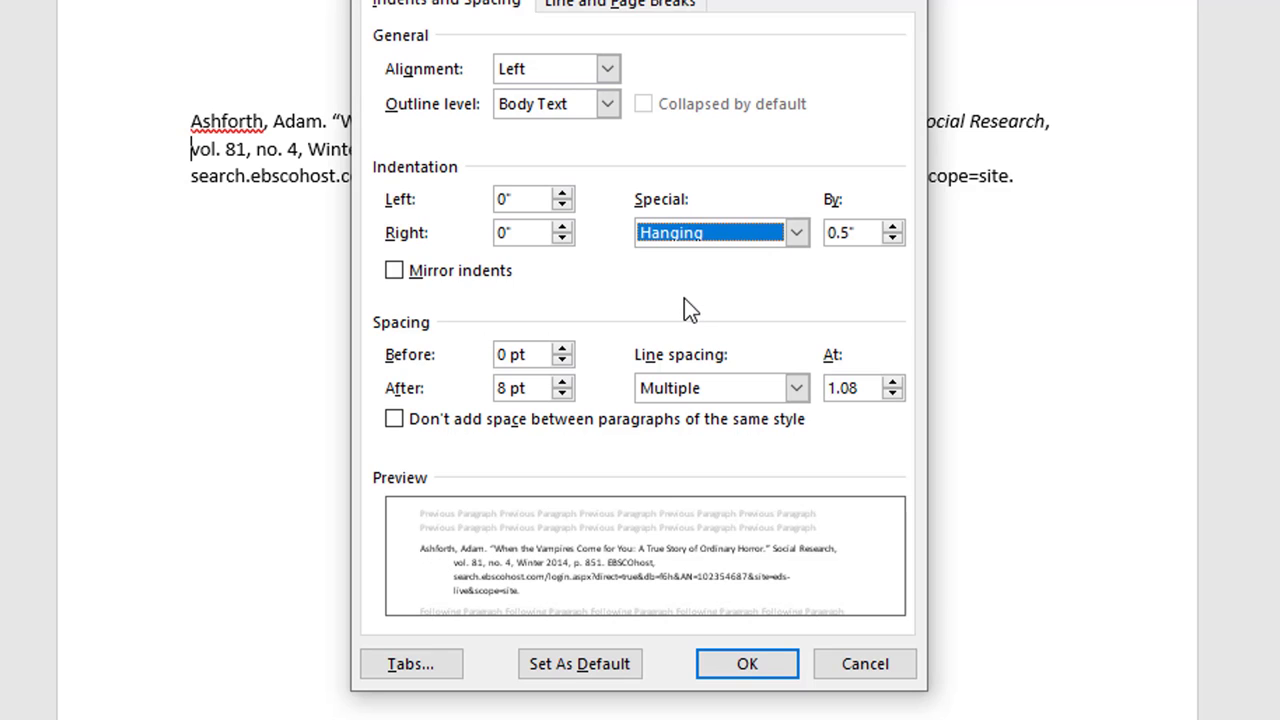
click(393, 418)
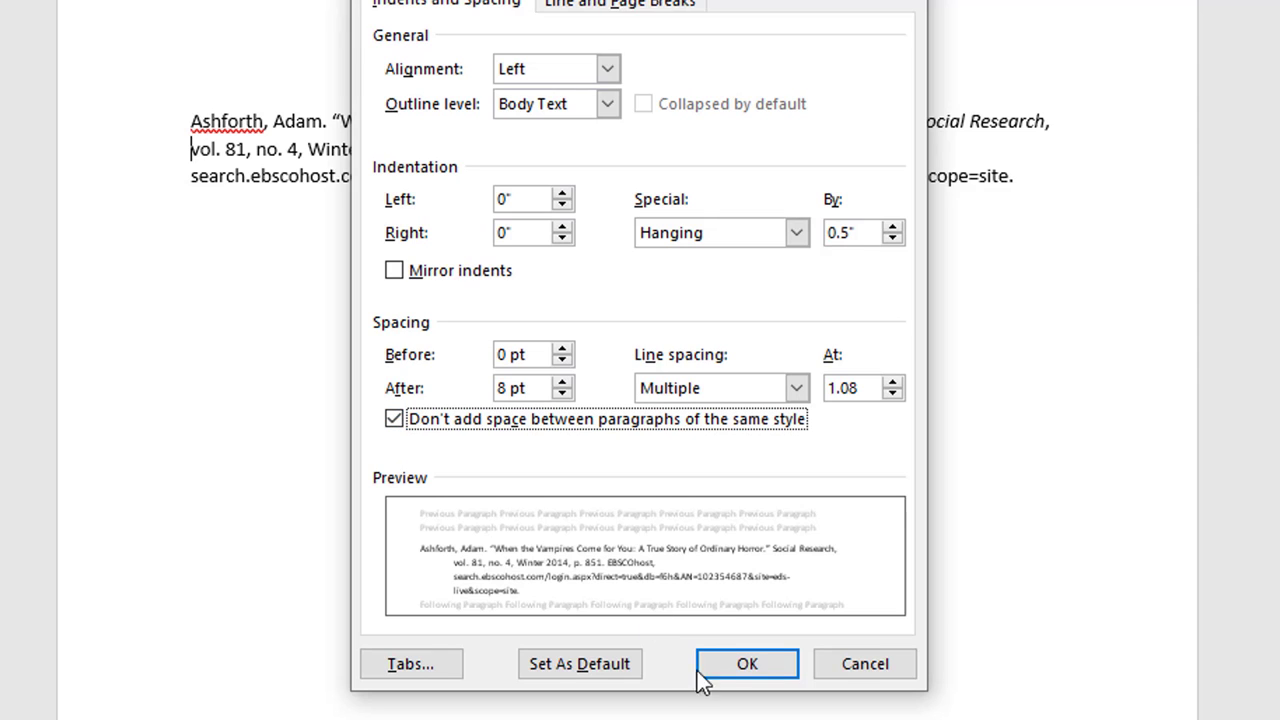
click(736, 668)
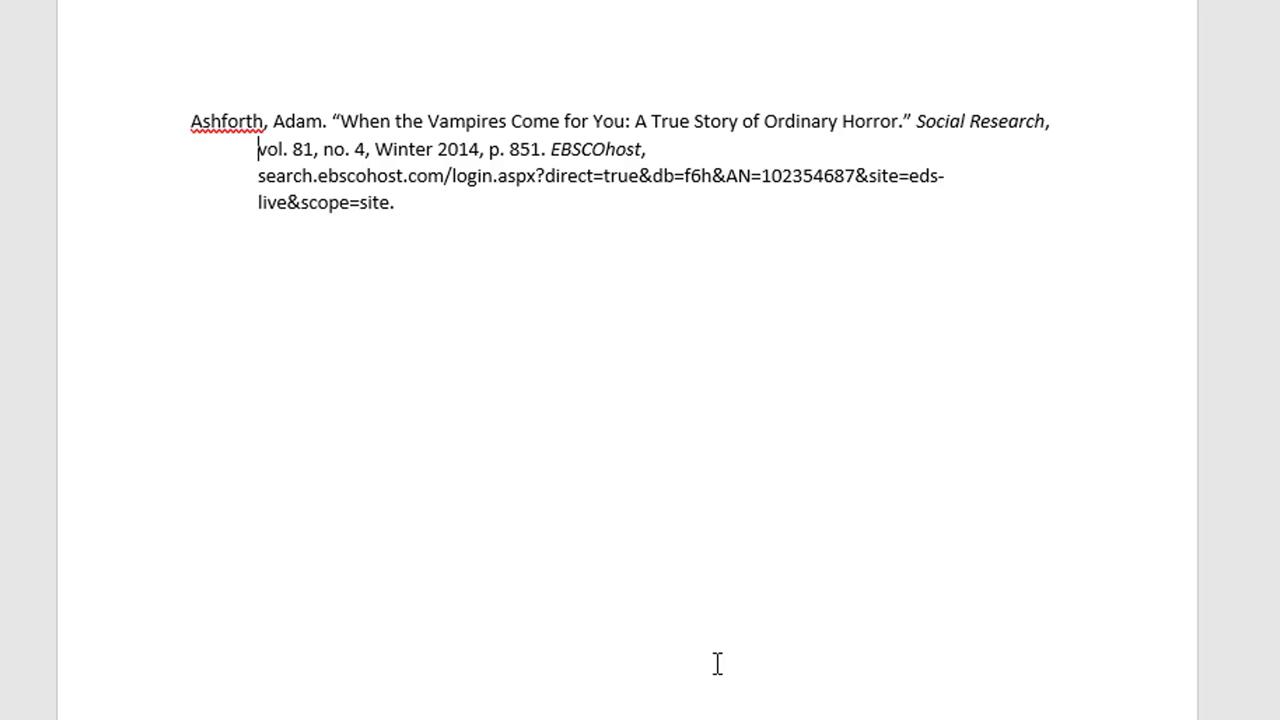
key(ctrl+t)
Check the citation's author and page number, and copy the page range 851-882 from the article's record in Chrome
drag(194, 118, 316, 113)
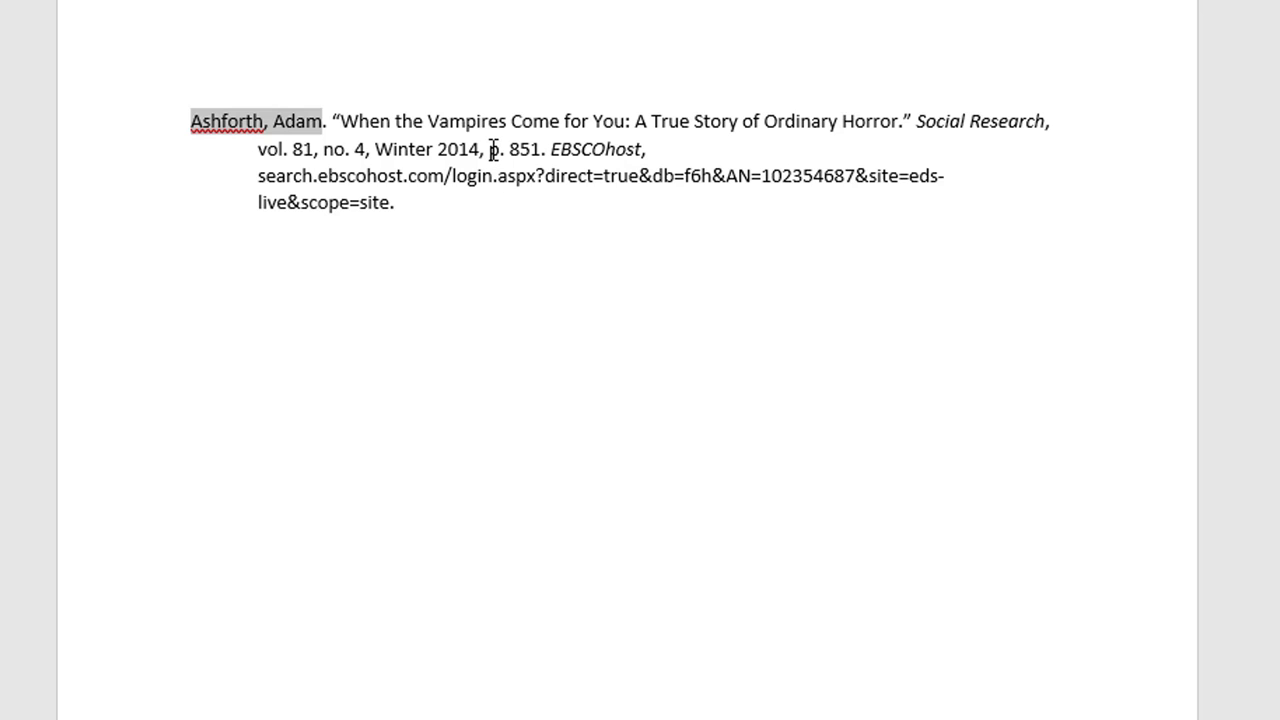
drag(492, 149, 541, 149)
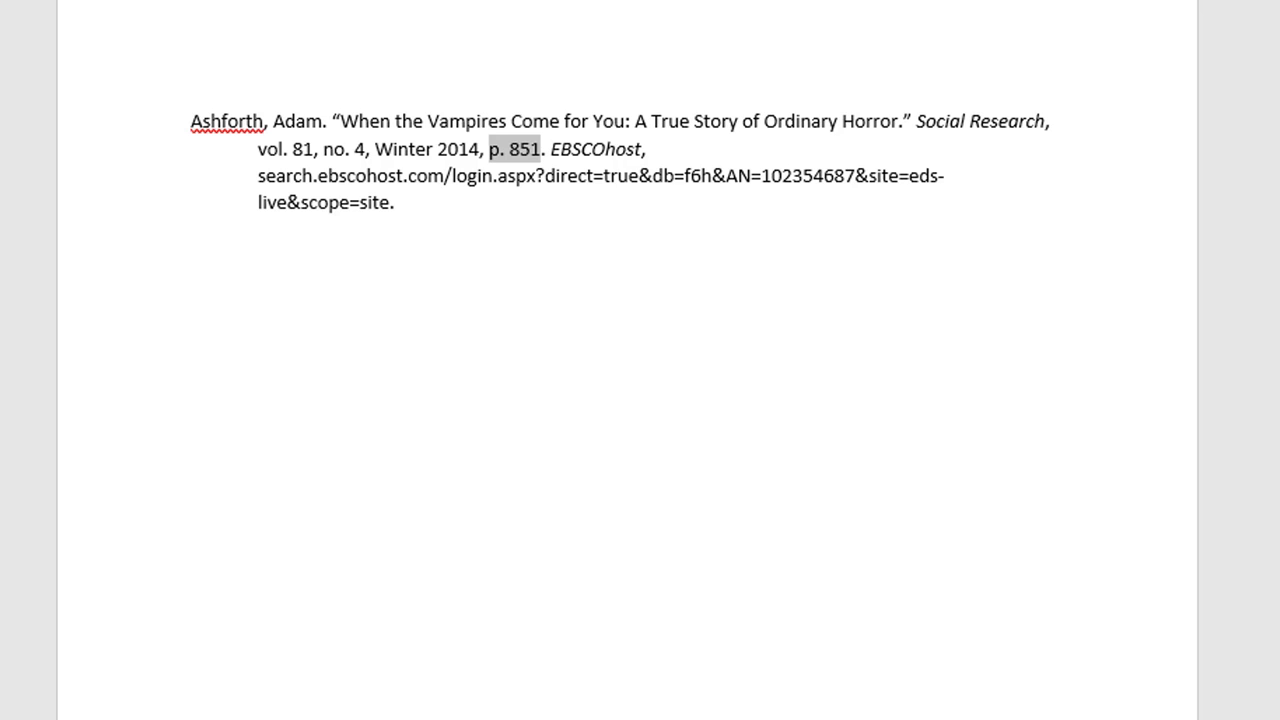
click(518, 718)
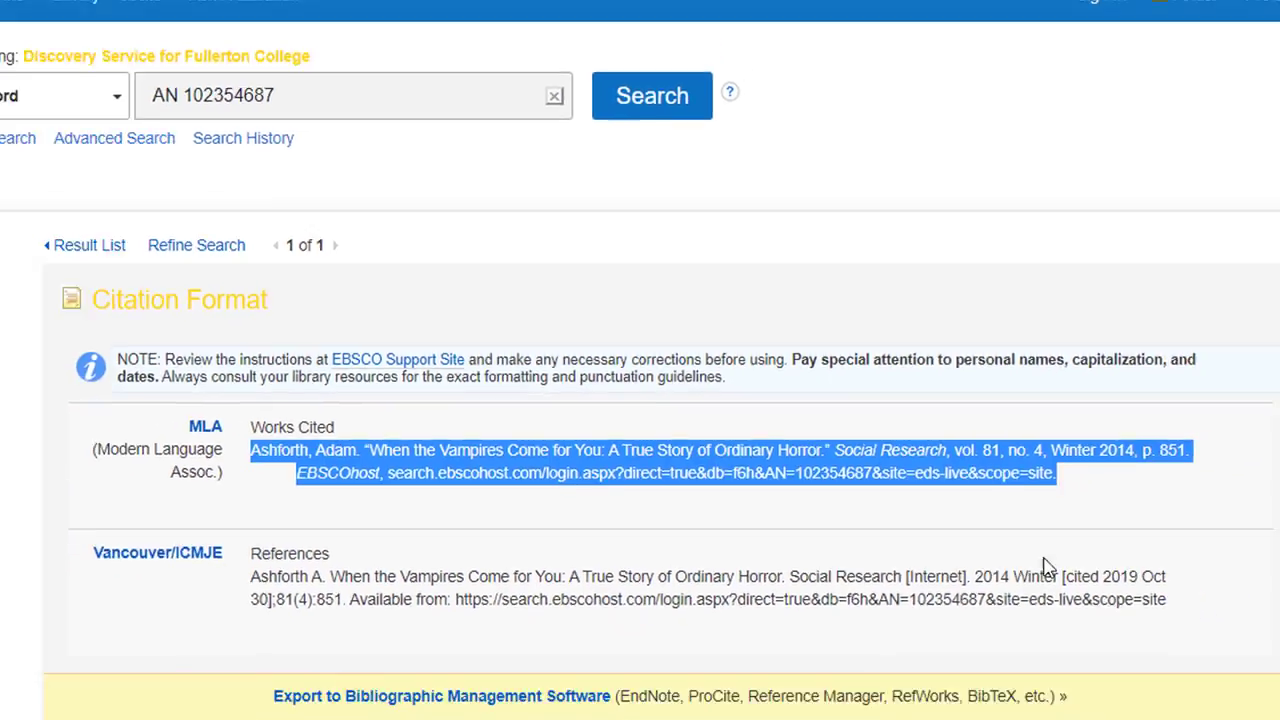
click(1105, 307)
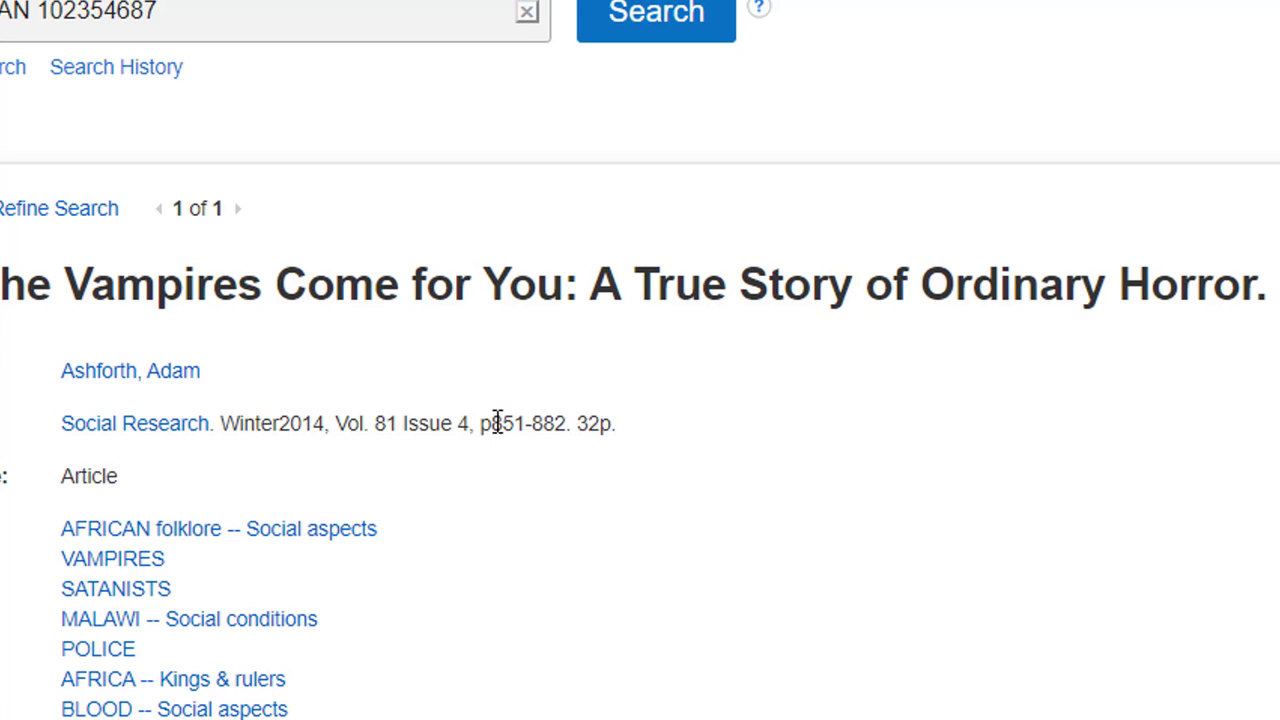
drag(493, 421, 565, 415)
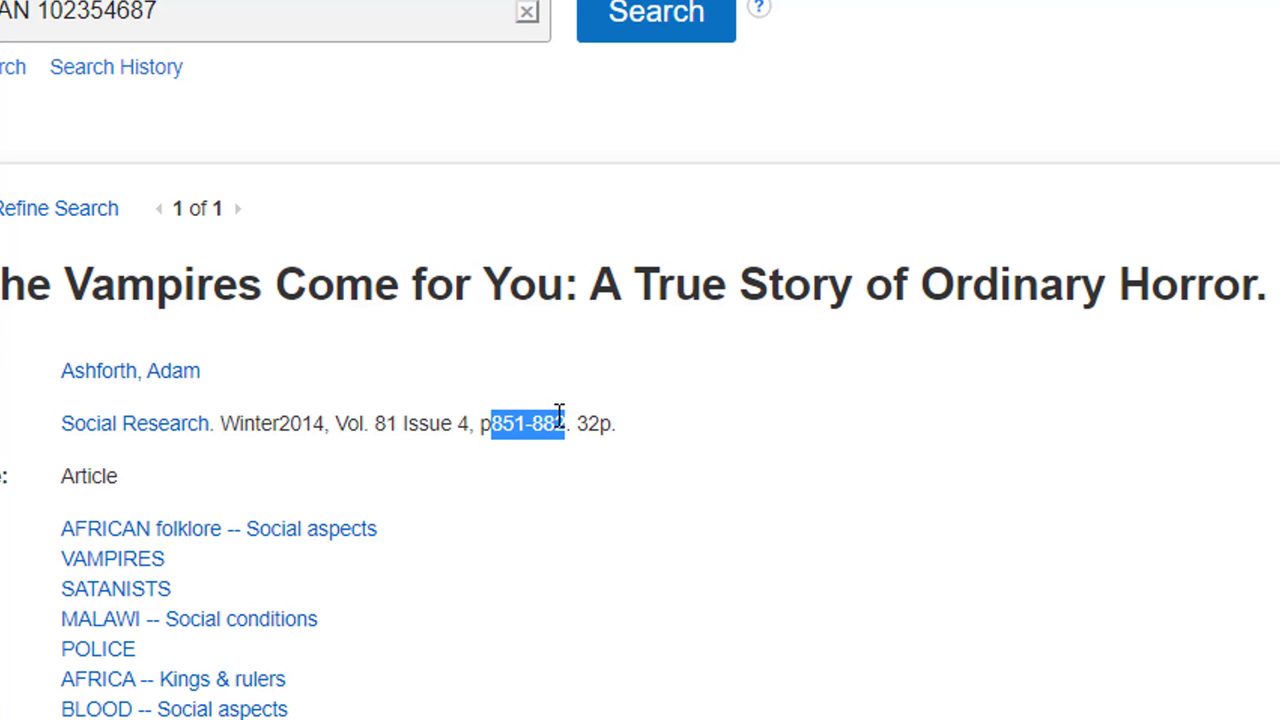
right_click(548, 430)
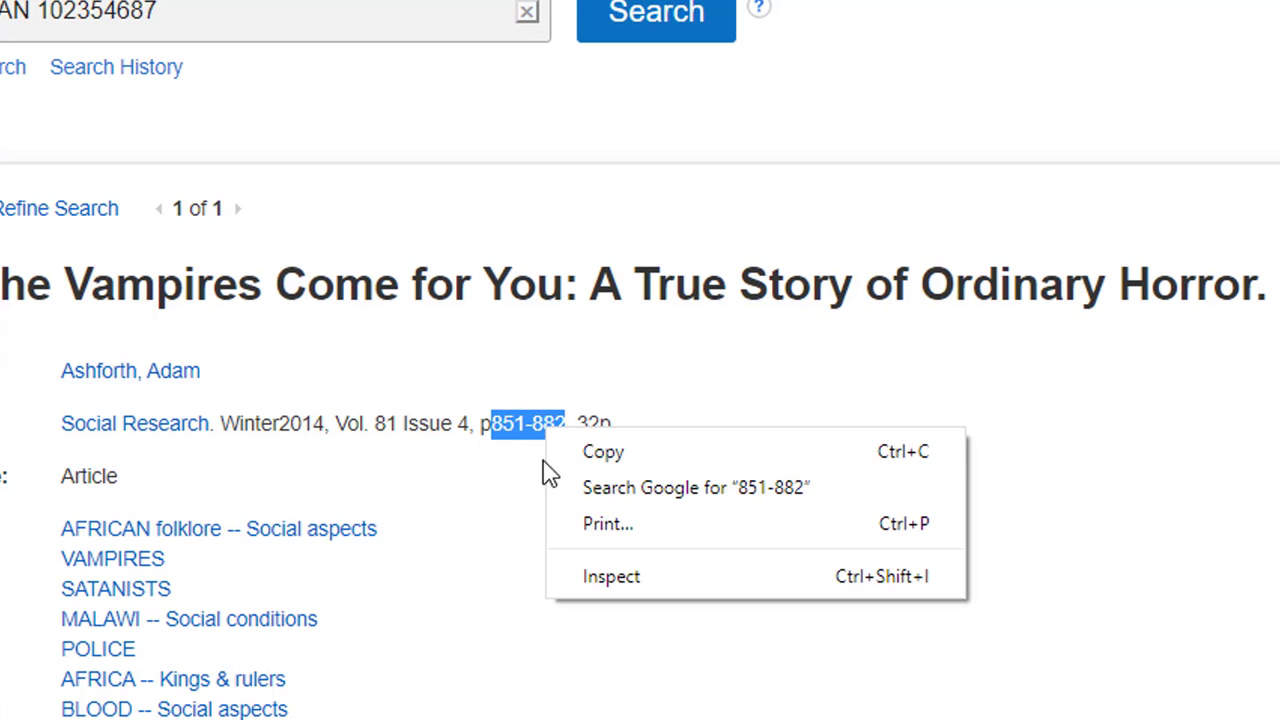
click(606, 452)
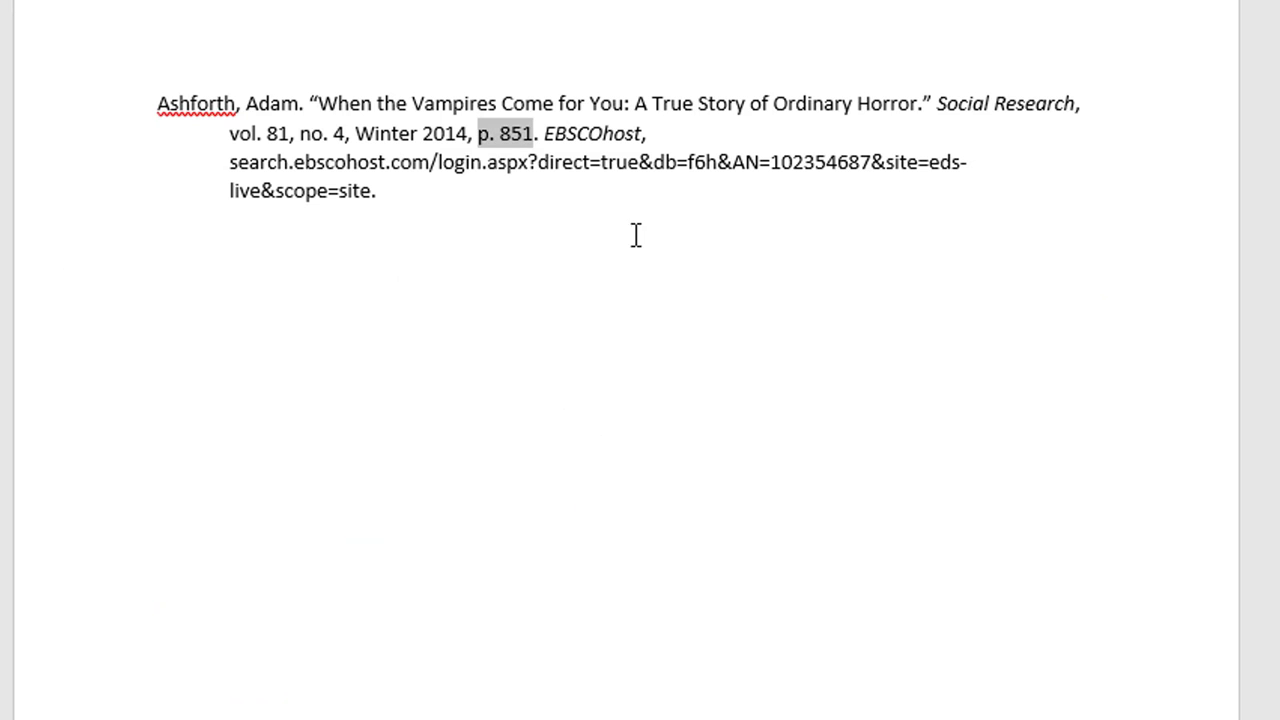
Correct the page reference in the Word citation to "pp. 851-882" using the copied page range
click(486, 137)
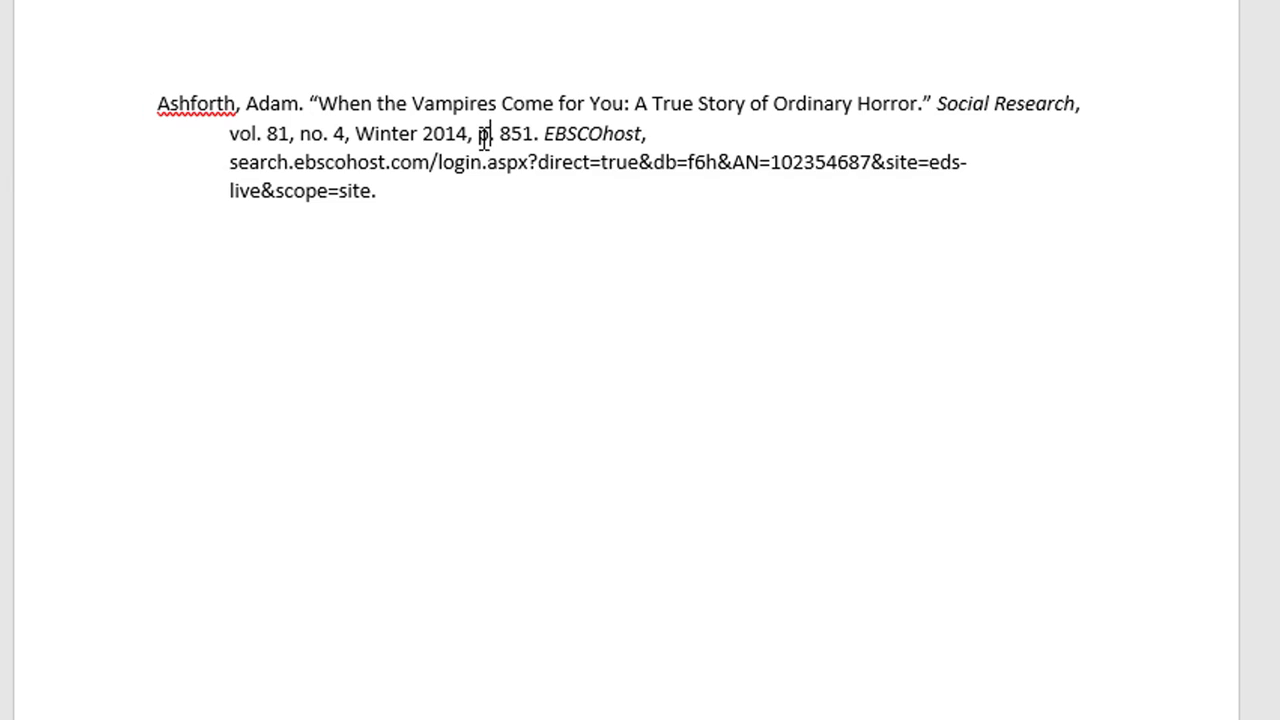
text(p)
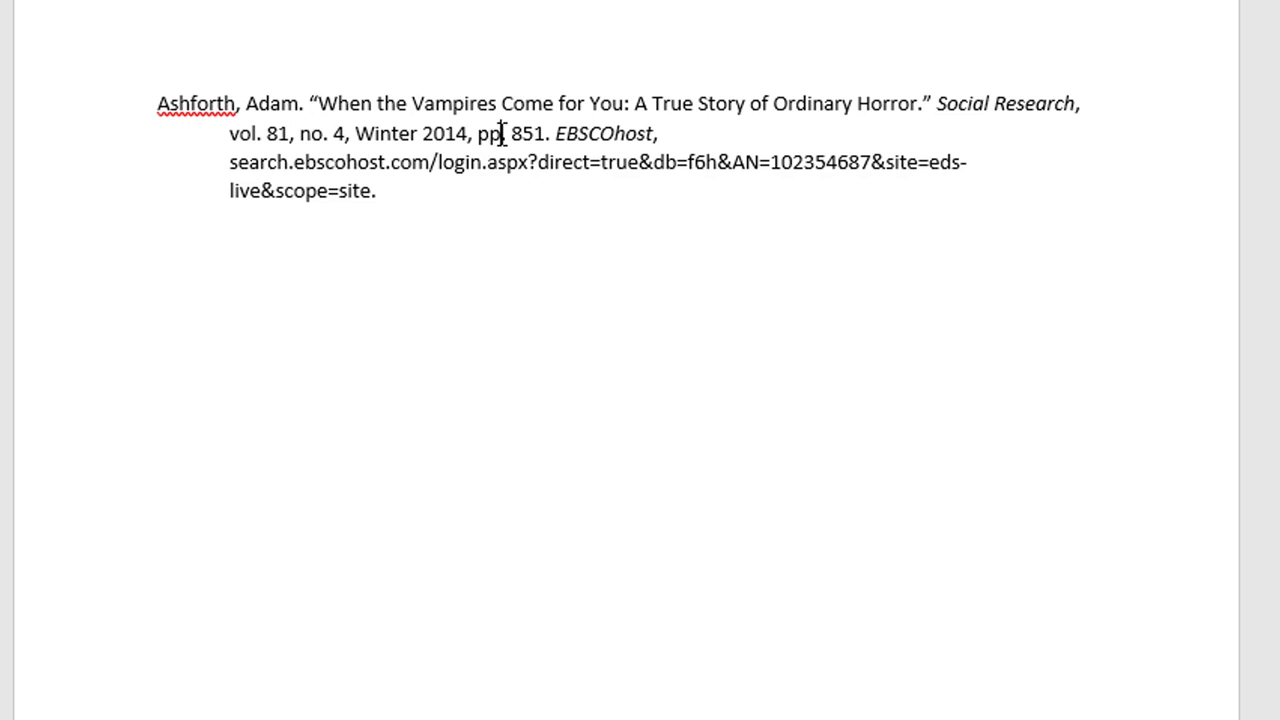
drag(513, 136, 543, 128)
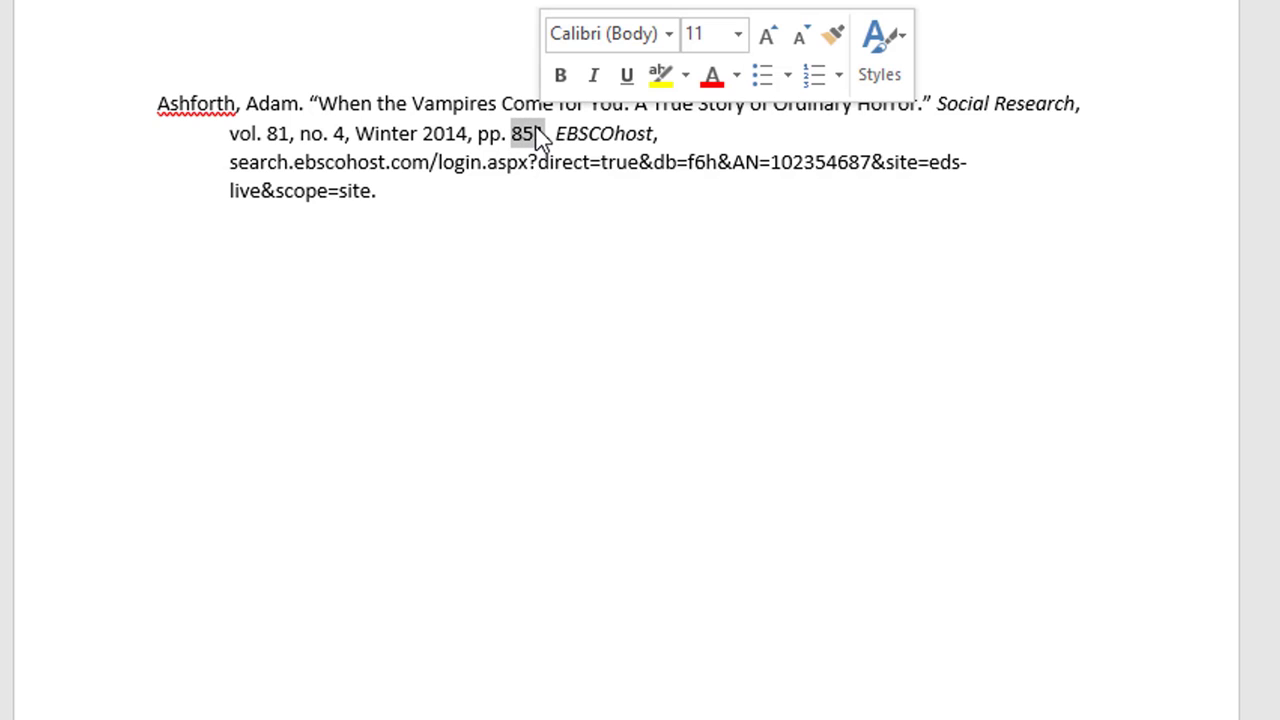
right_click(537, 131)
click(645, 260)
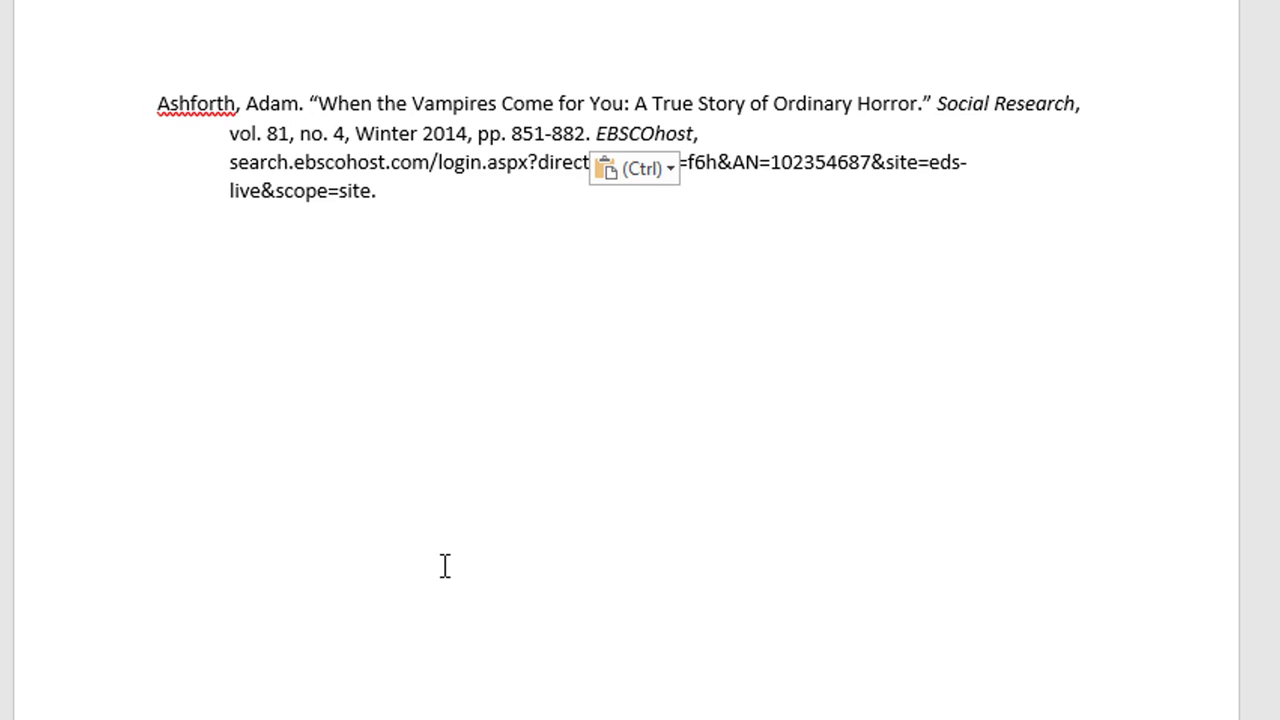
Start a new paragraph after the citation and open the record for "Real Vampires as an Identity Group" from Using the Cite tool.docx
click(405, 201)
key(Return)
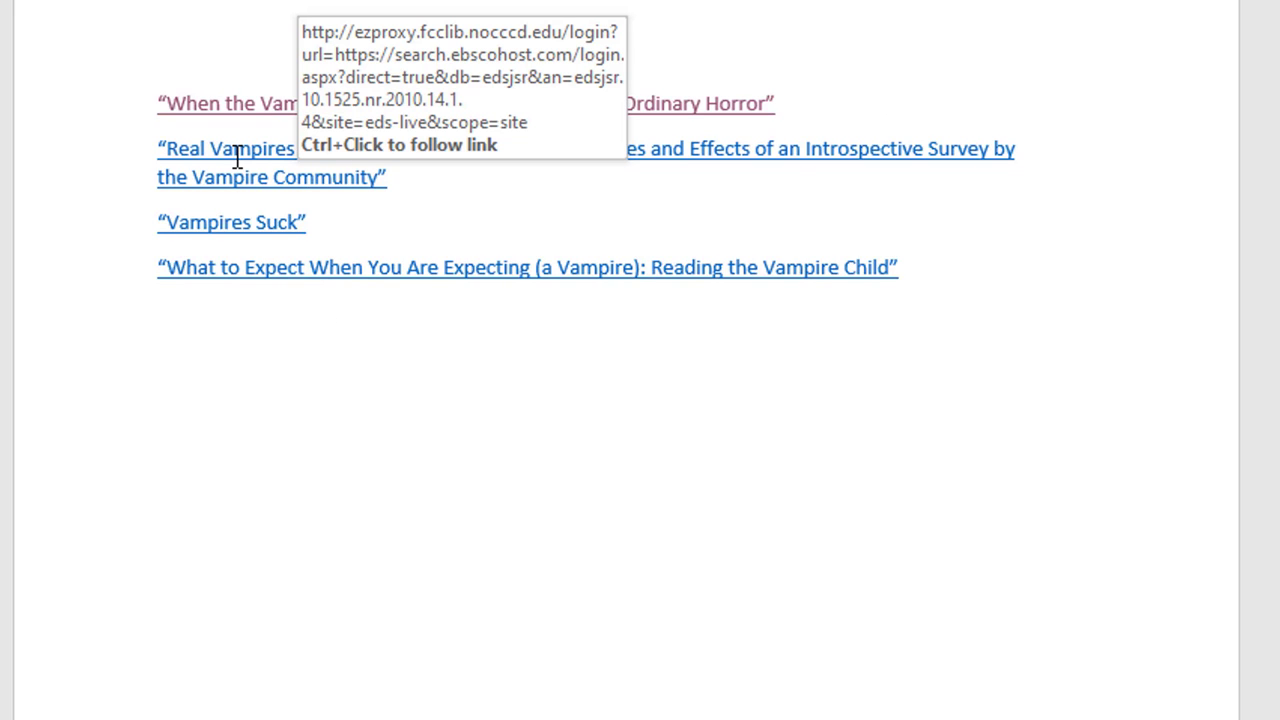
ctrl+click(237, 171)
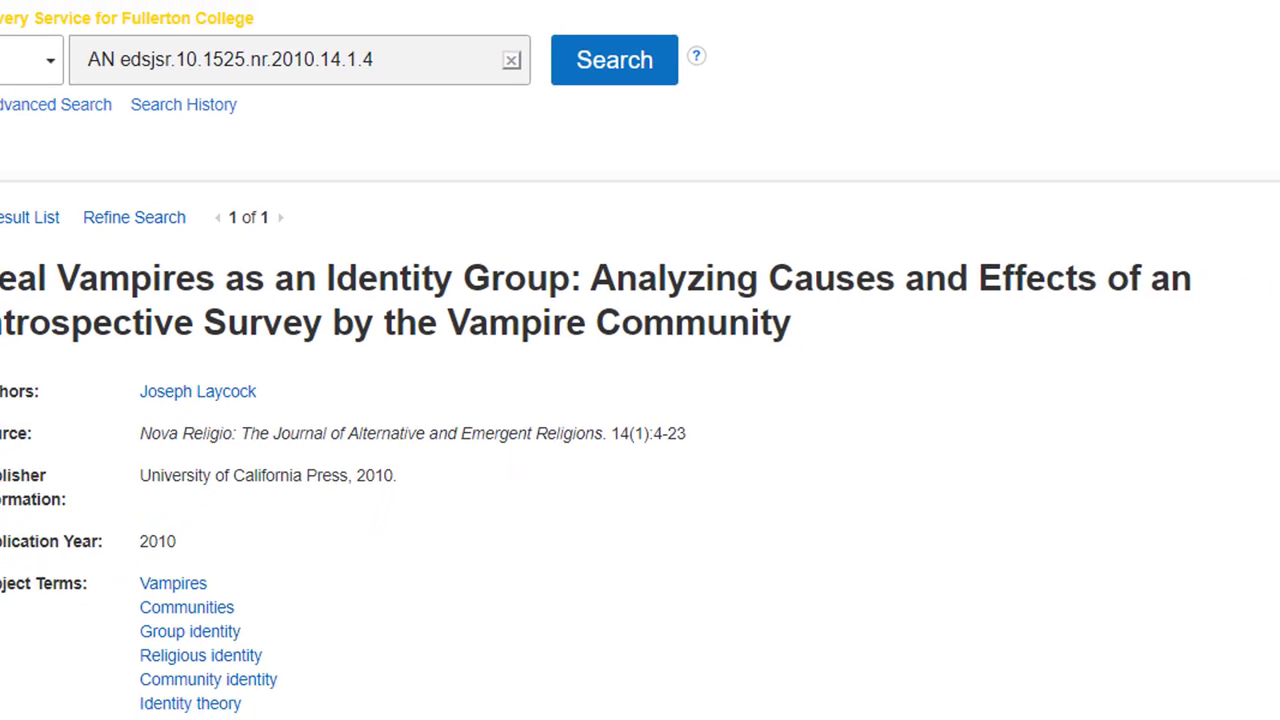
Show the citation formats for "Real Vampires as an Identity Group" and copy its full MLA Works Cited entry
click(1186, 474)
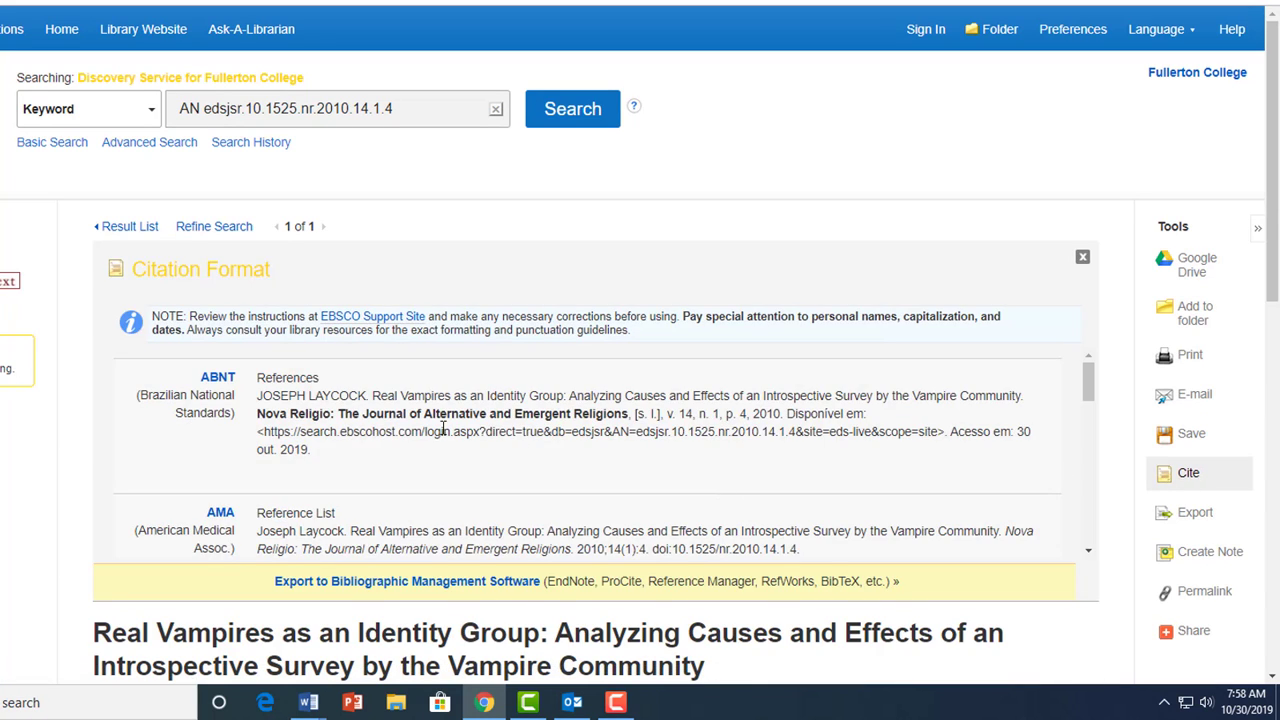
scroll(443, 428, down, 8)
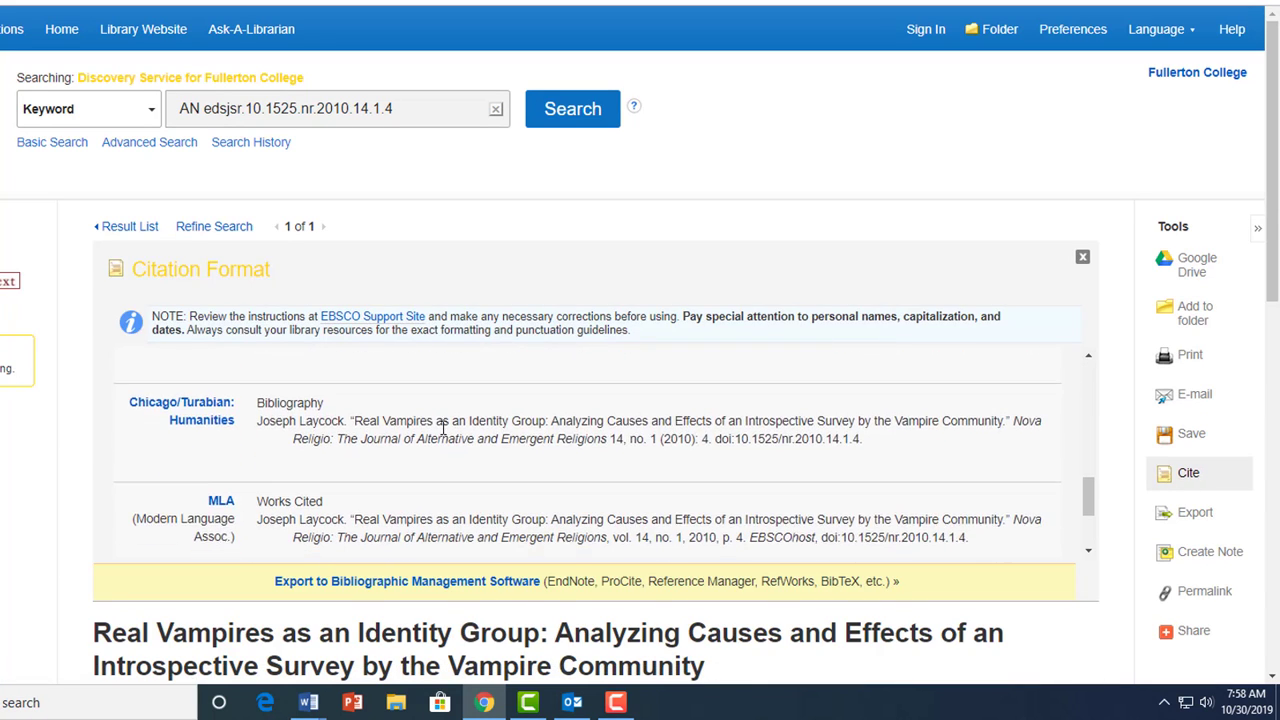
scroll(443, 428, down, 2)
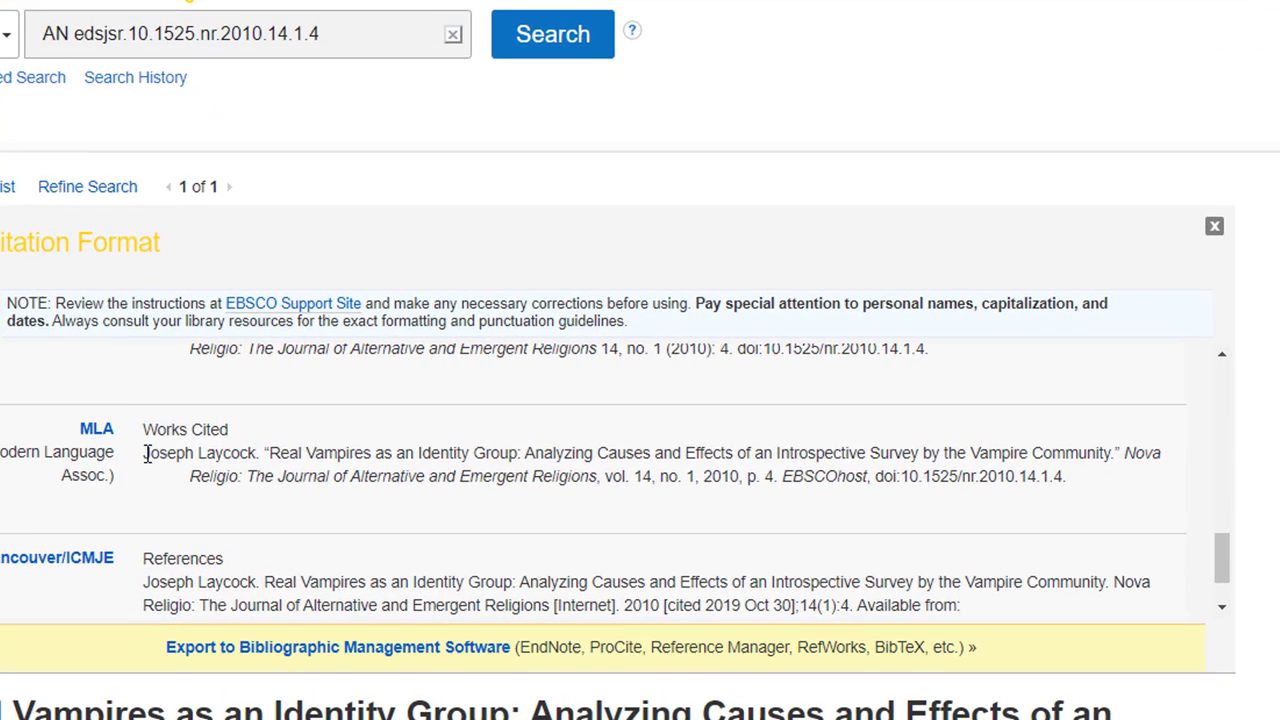
drag(147, 455, 1078, 488)
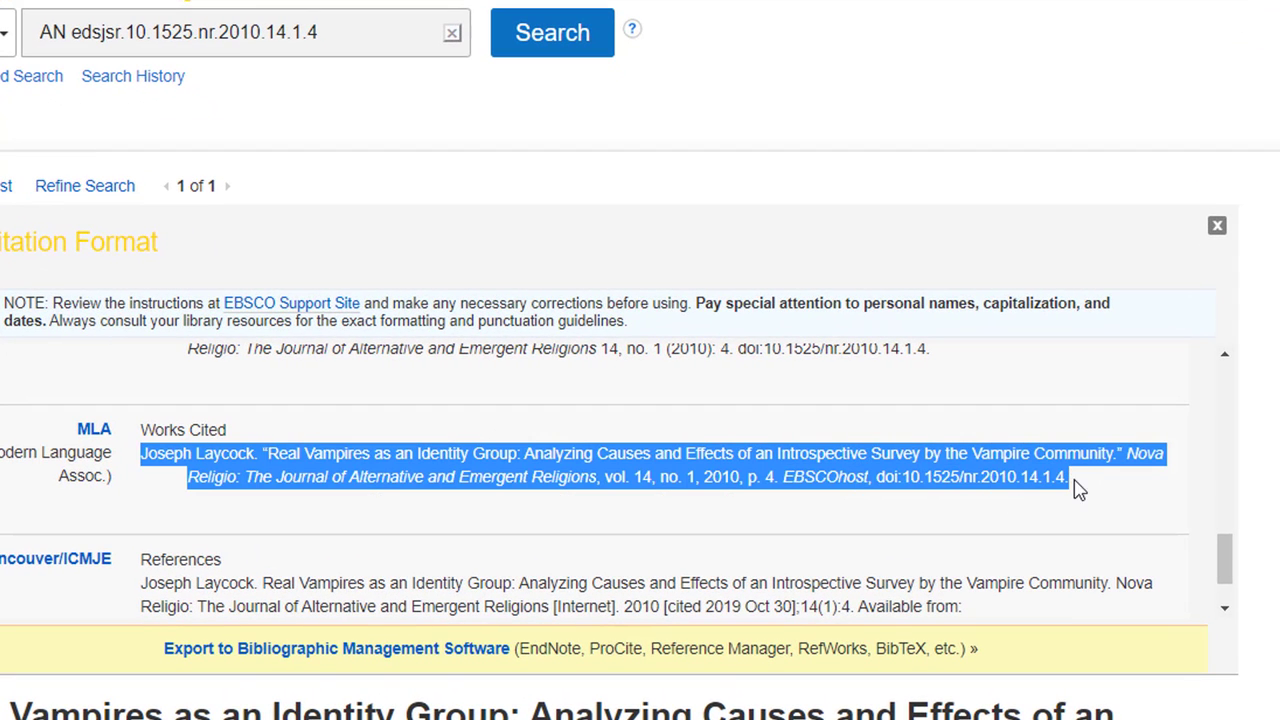
right_click(690, 477)
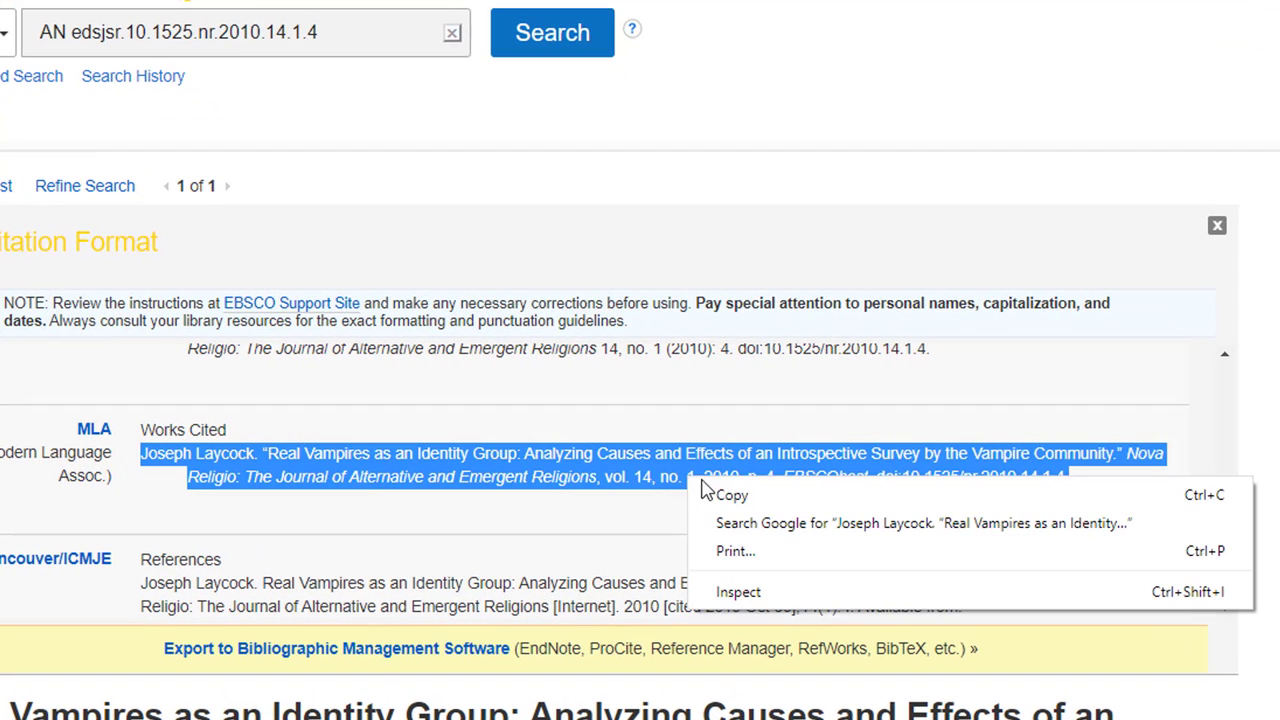
click(722, 491)
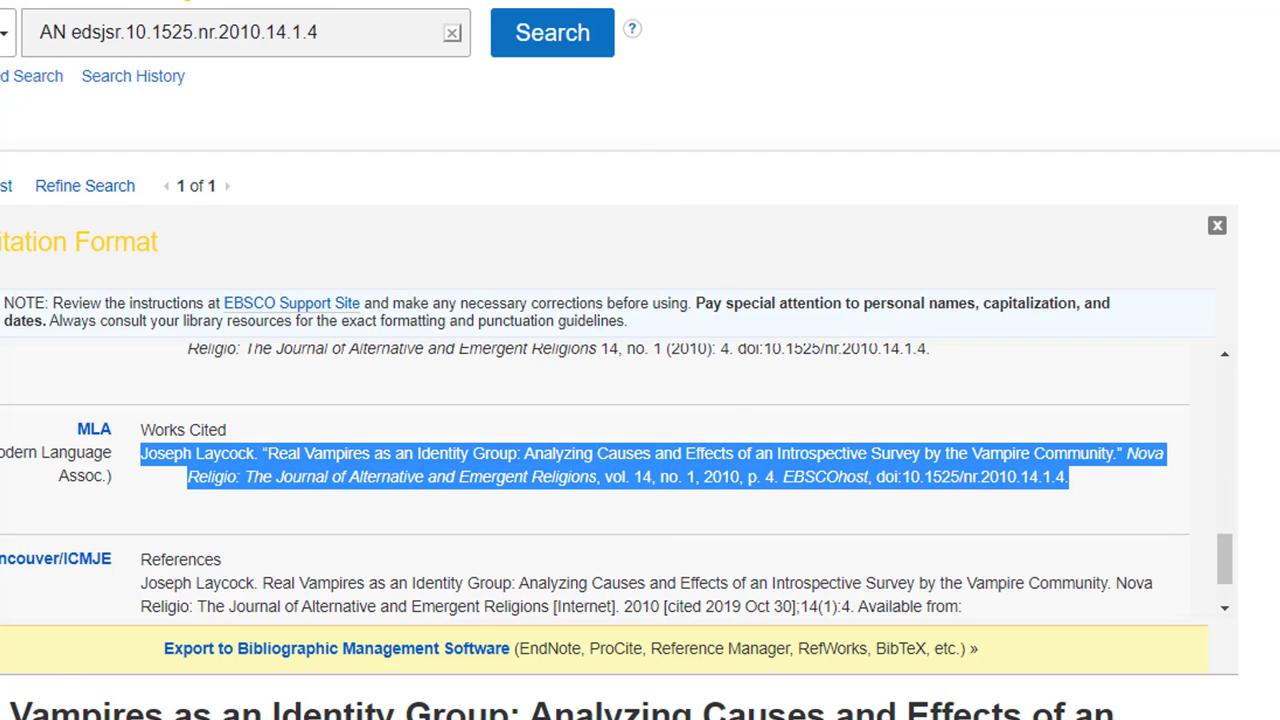
Switch to Document2 in Word and paste the copied citation with merged formatting below the first entry
mouse_move(214, 719)
click(332, 706)
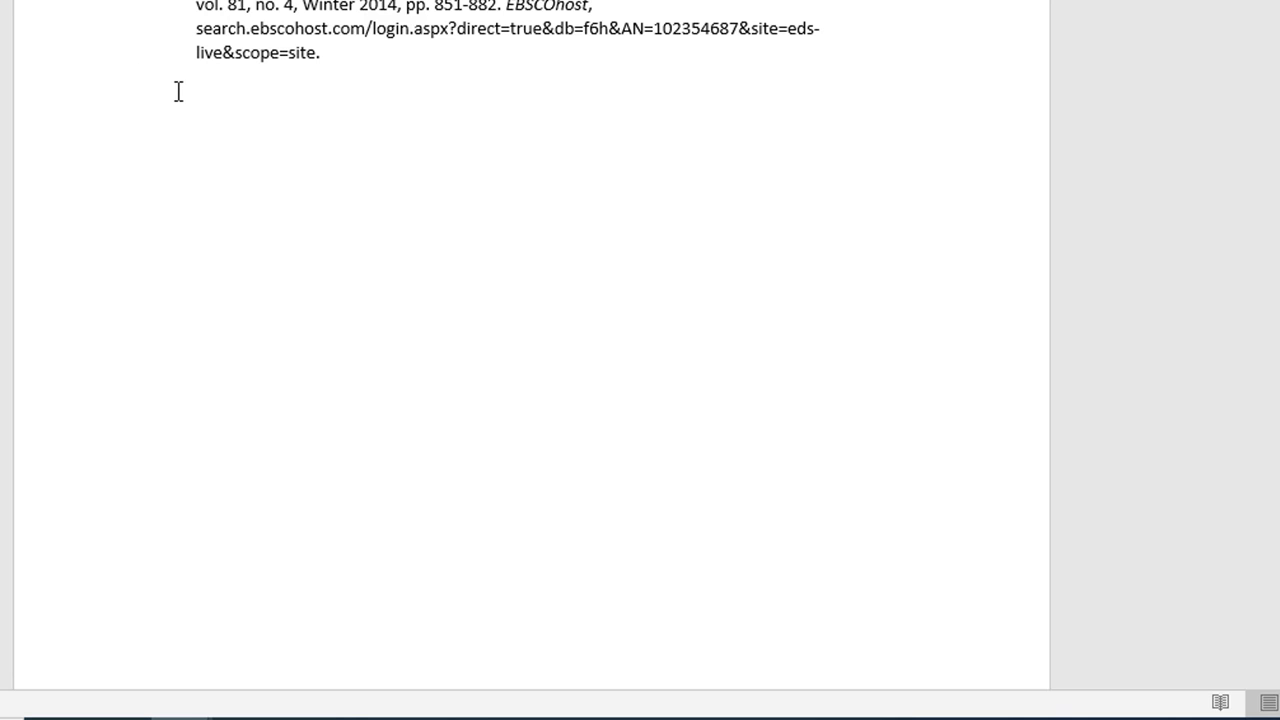
right_click(136, 96)
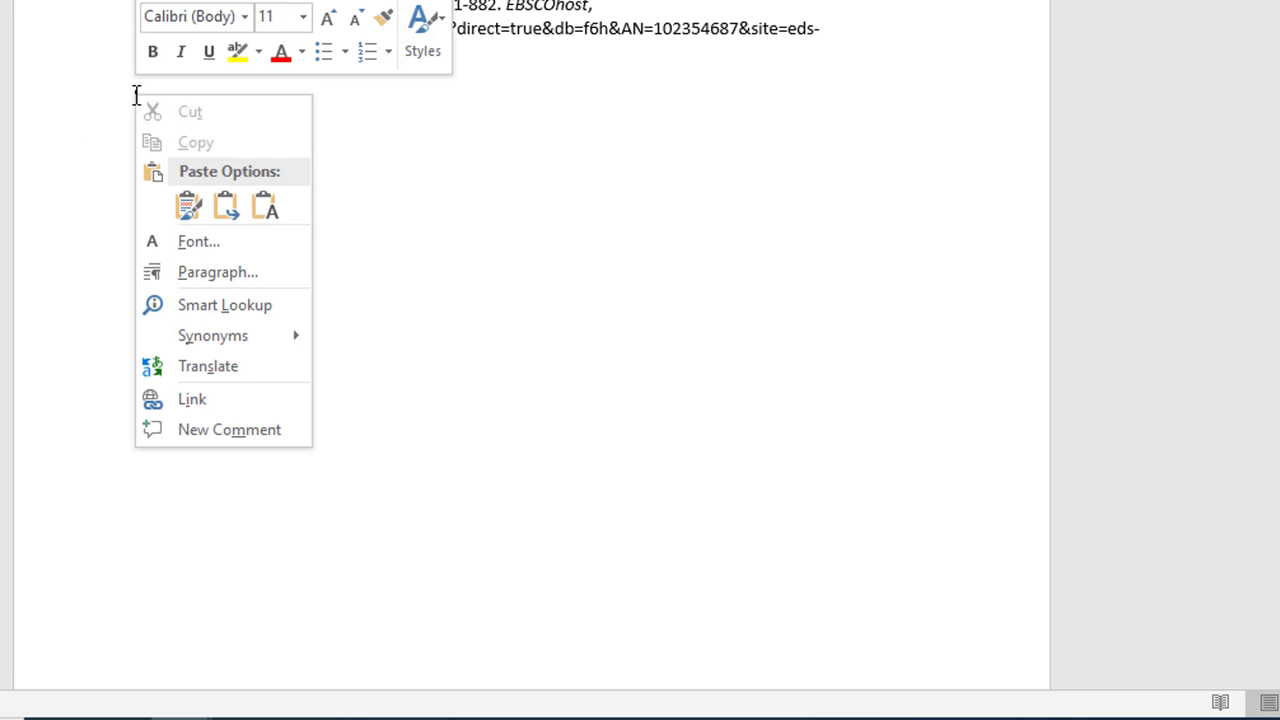
click(225, 218)
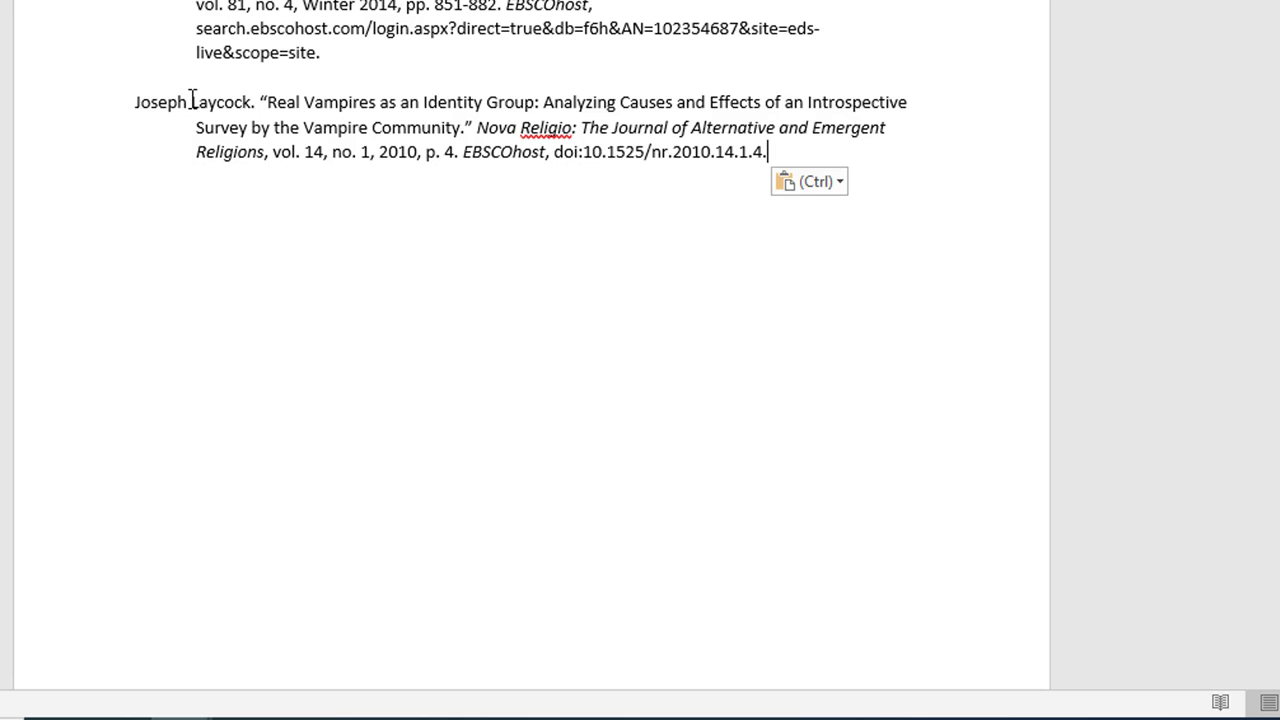
Reorder the author's name in the pasted citation to last name, comma, first name, with no extra space before the period
drag(190, 104, 127, 106)
right_click(148, 113)
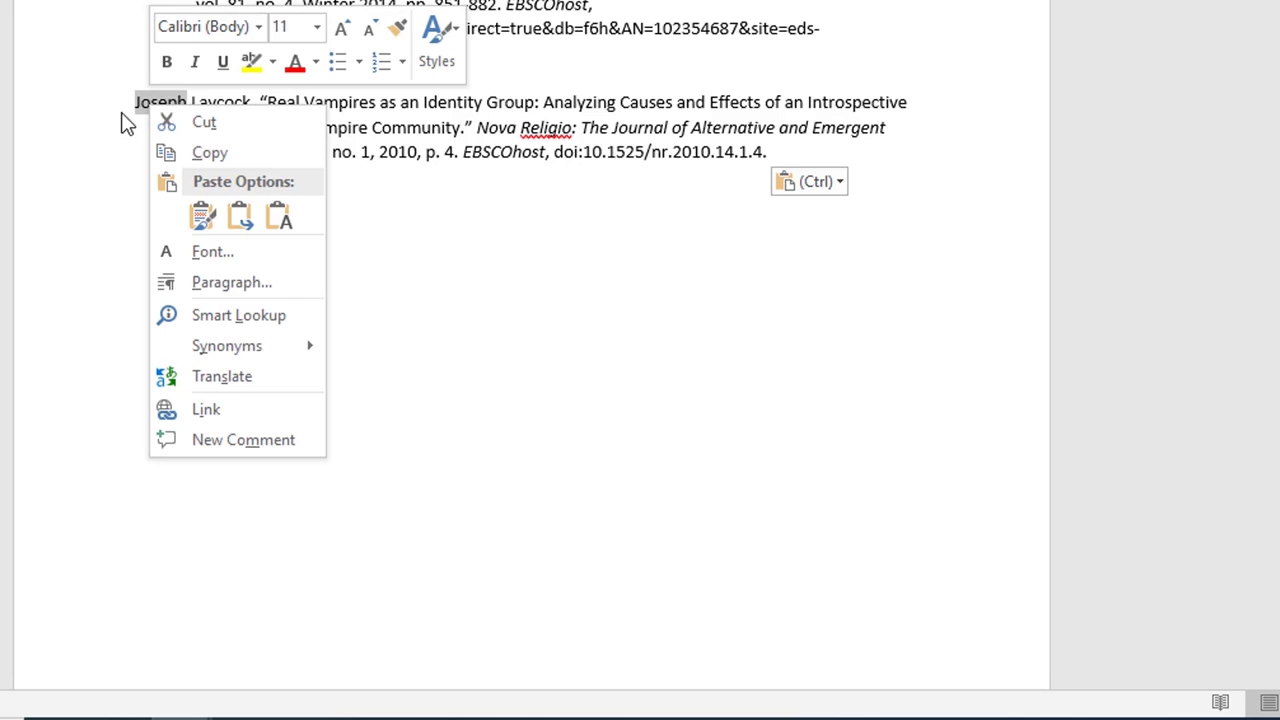
click(214, 122)
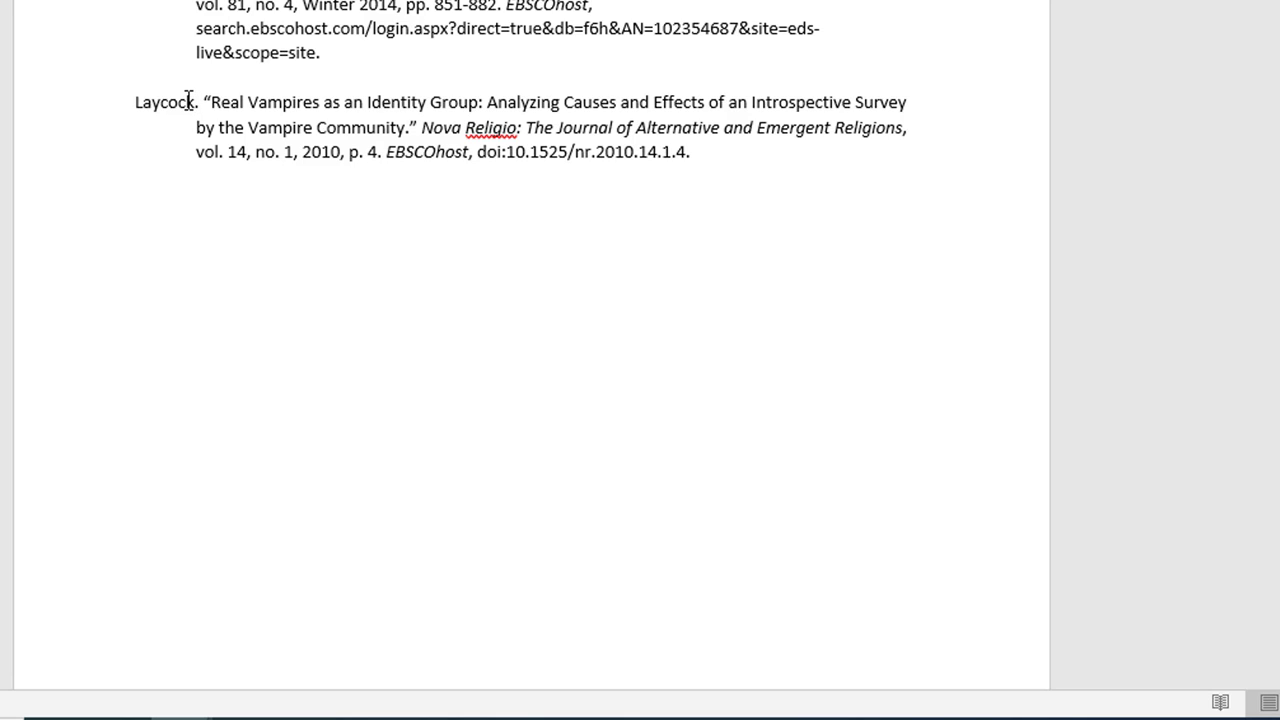
click(190, 102)
text(,)
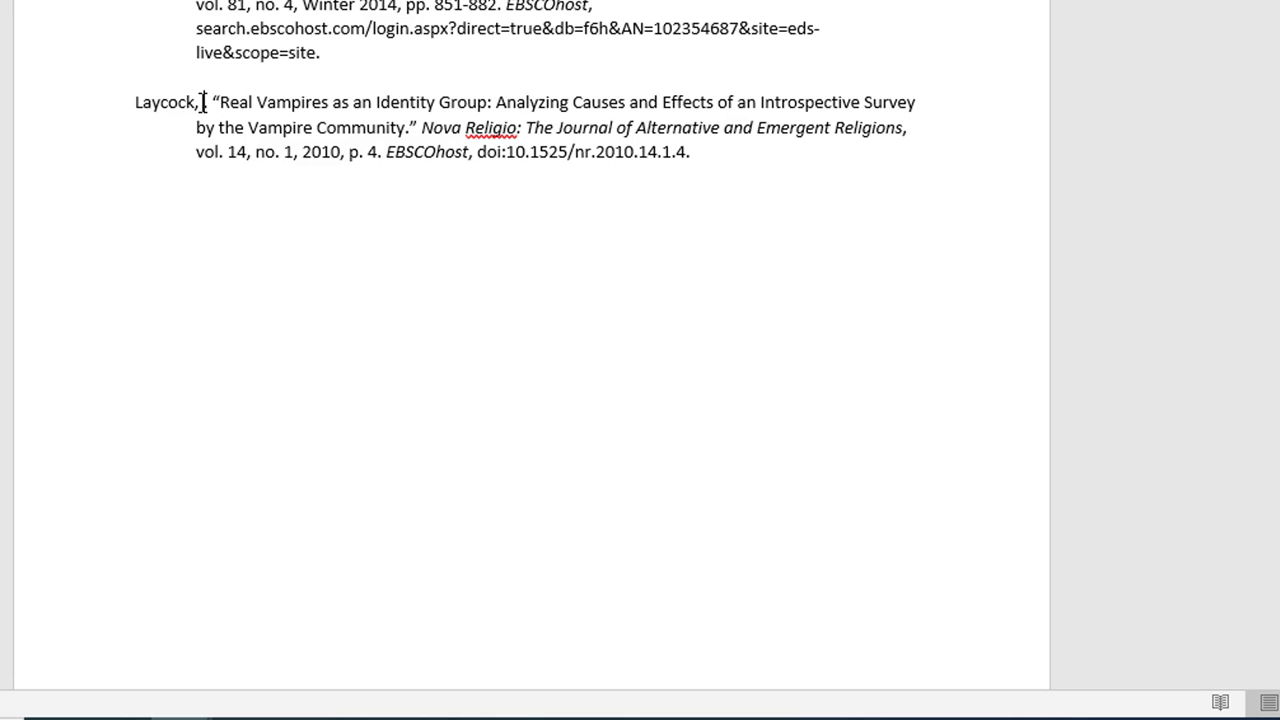
right_click(200, 102)
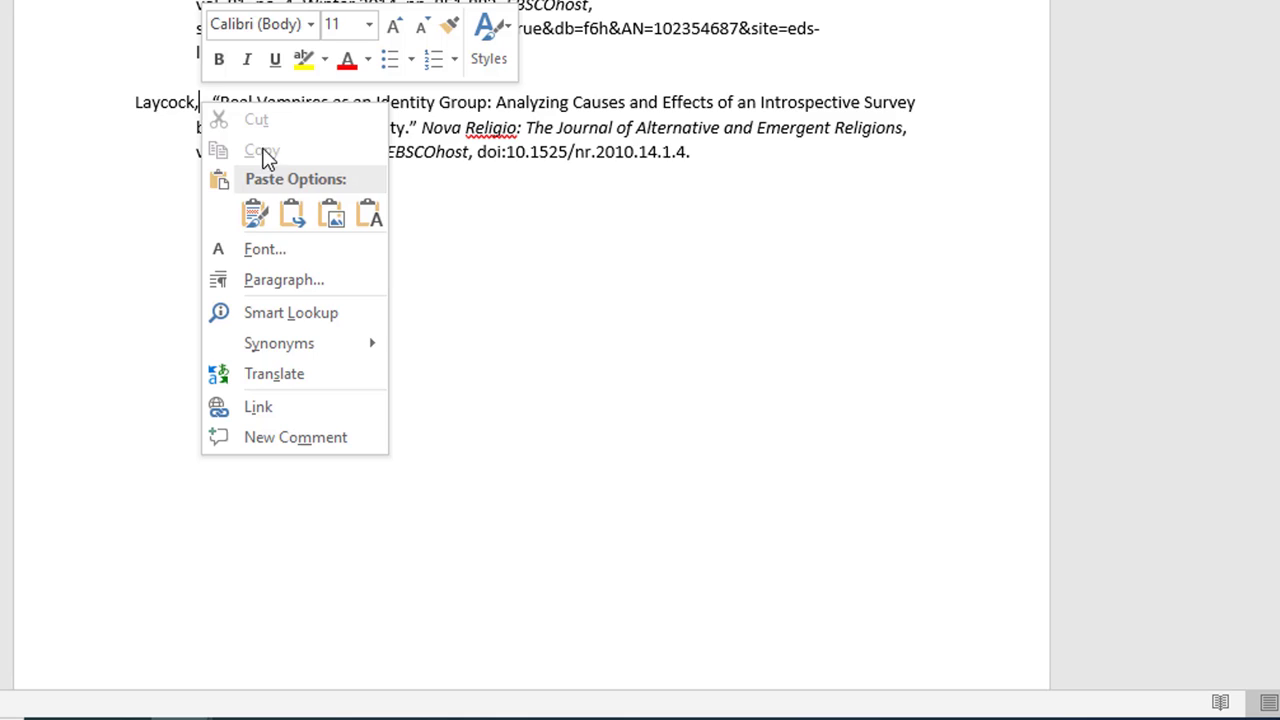
click(291, 211)
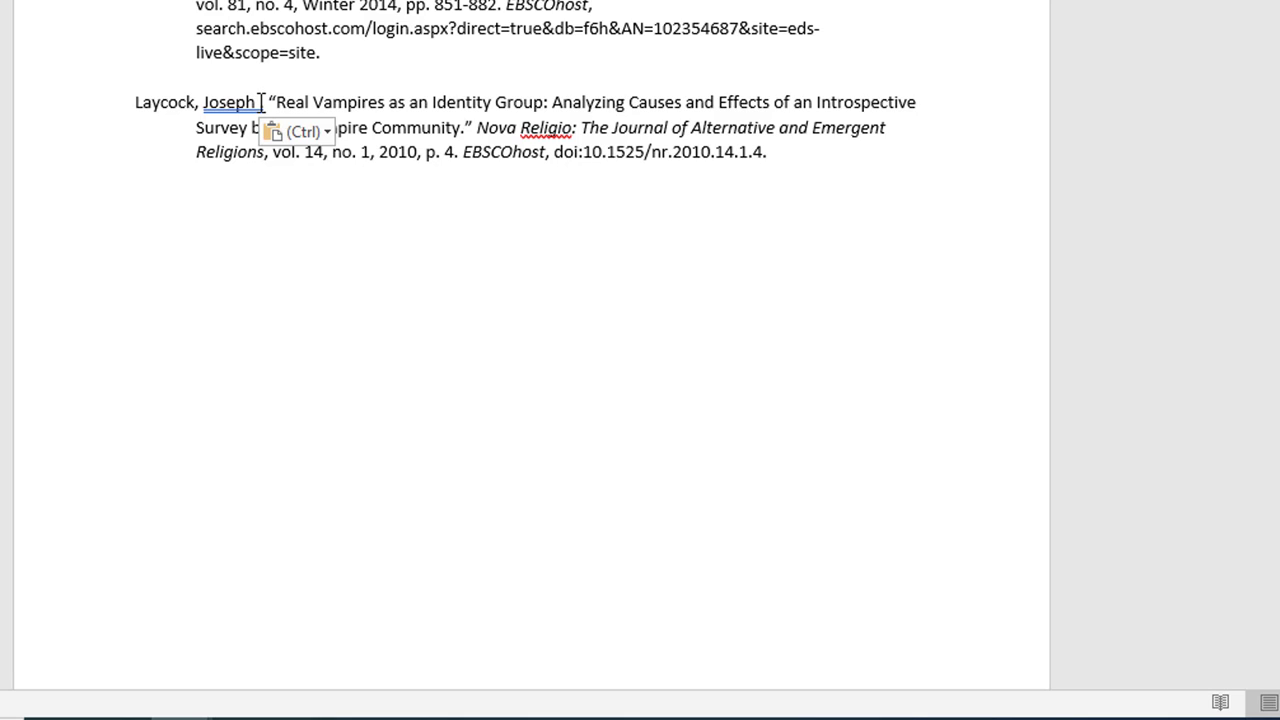
key(BackSpace)
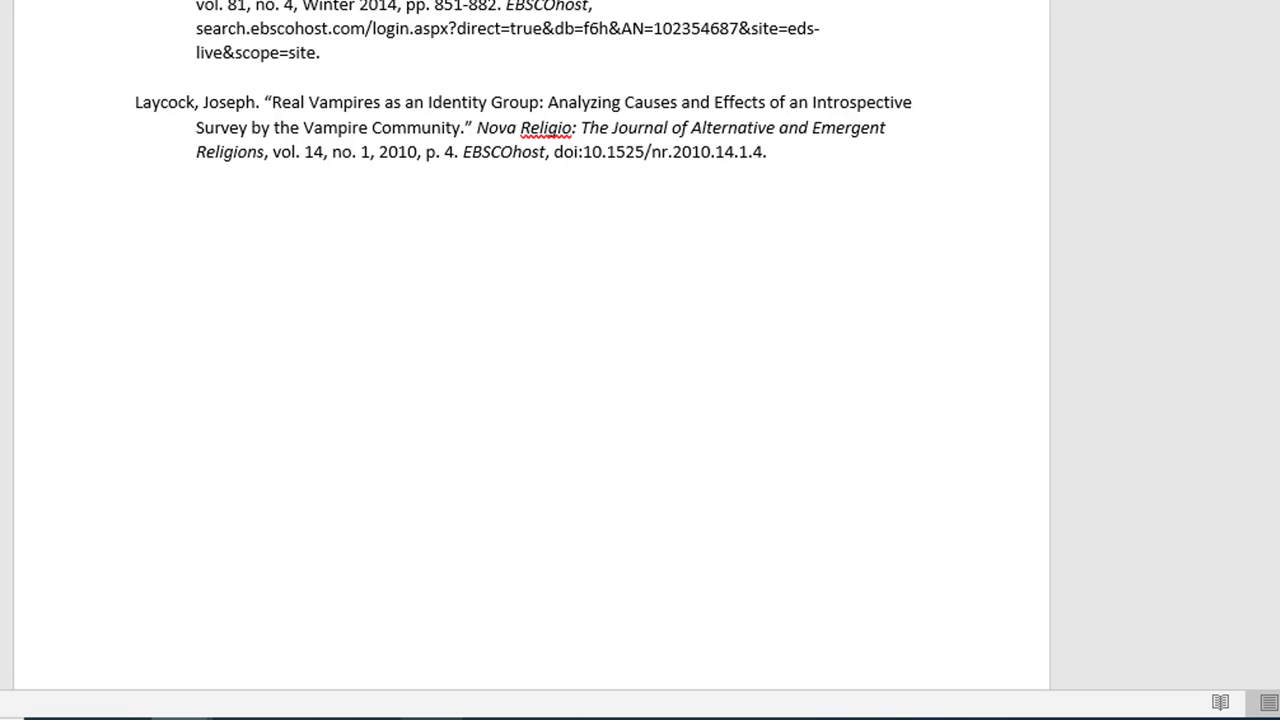
Return to the article's record in Chrome, close its citation formats, and copy the page range 4-23 from the source line
mouse_move(432, 714)
click(460, 686)
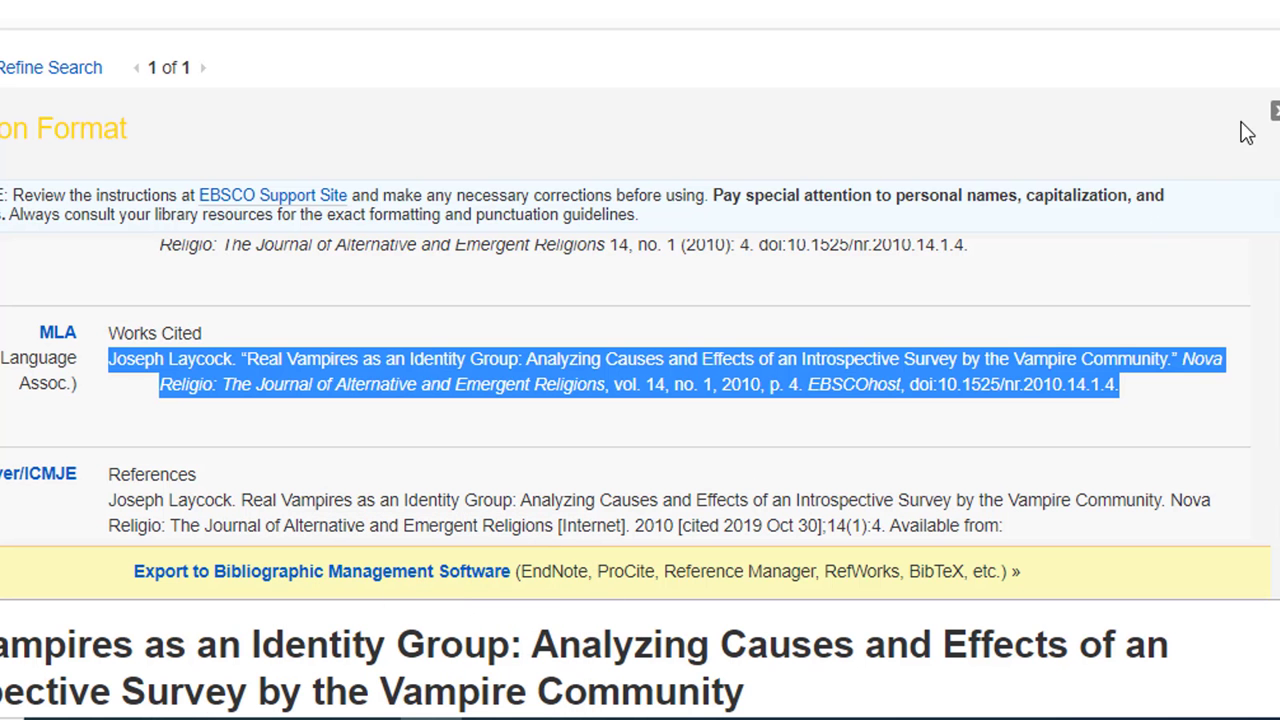
click(1273, 117)
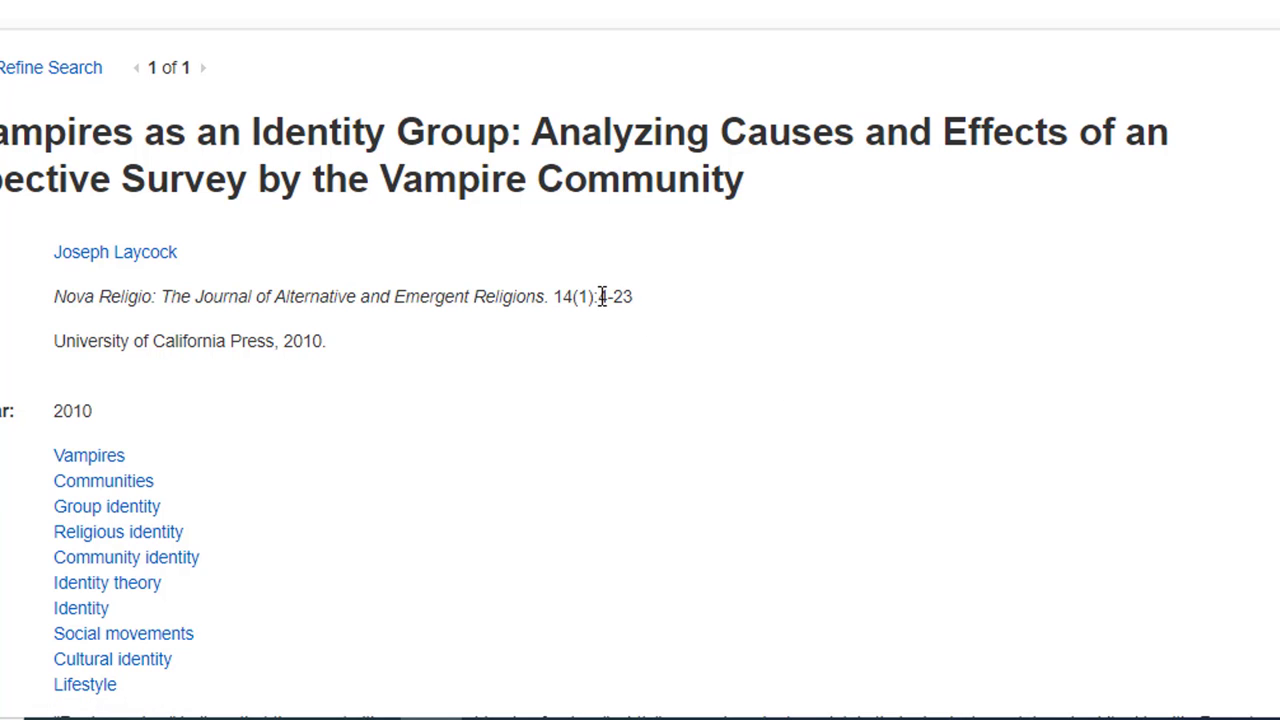
drag(601, 297, 636, 296)
right_click(616, 300)
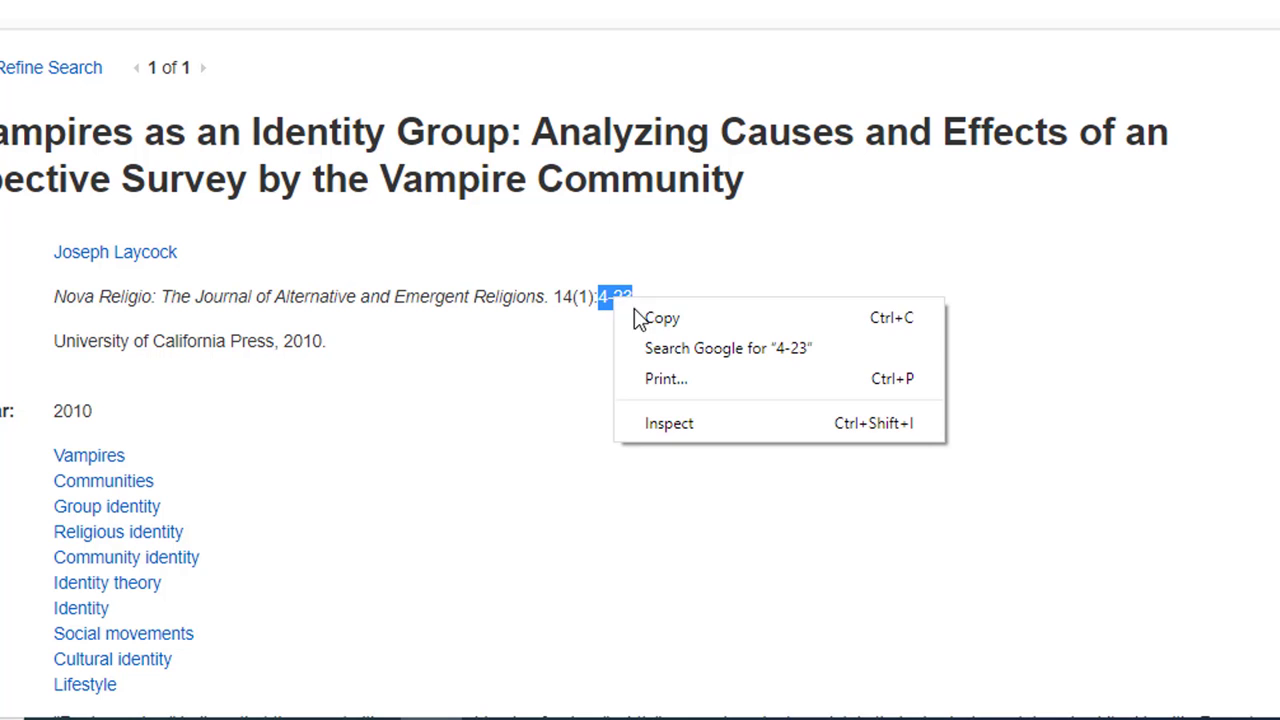
click(660, 320)
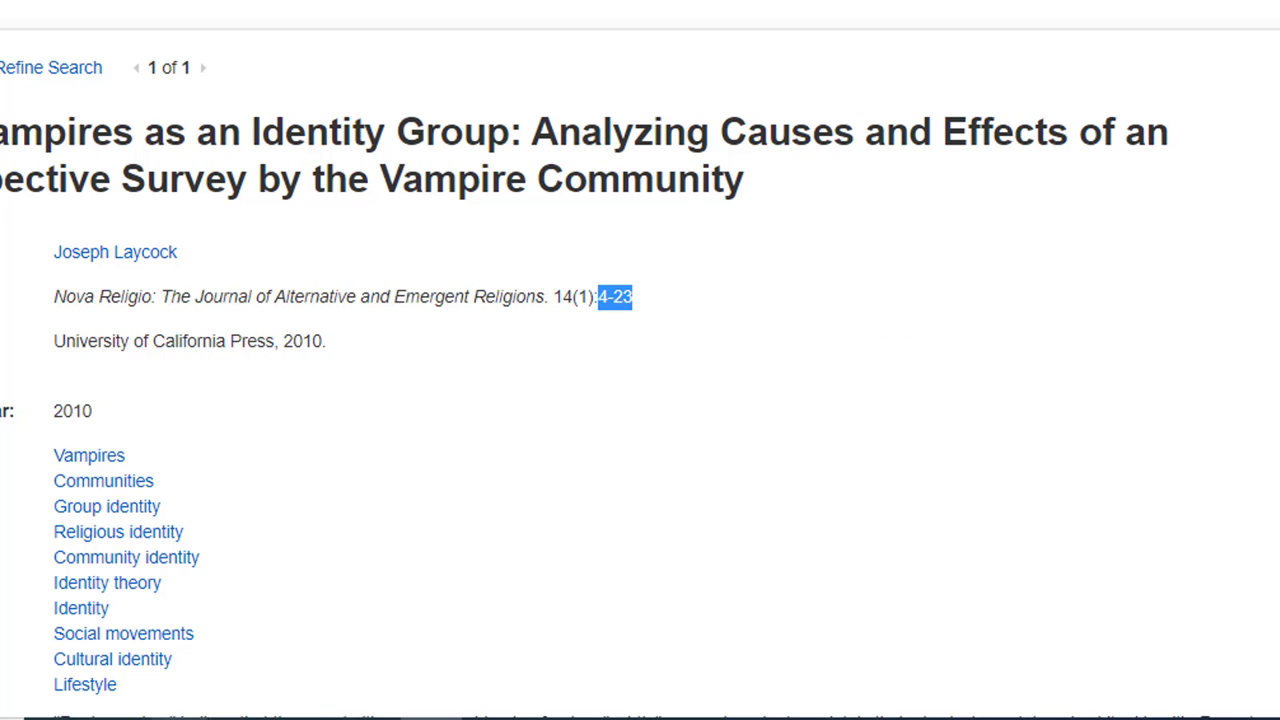
Correct the page reference in the second Word citation to "pp. 4-23" using the copied page range
mouse_move(181, 718)
click(320, 635)
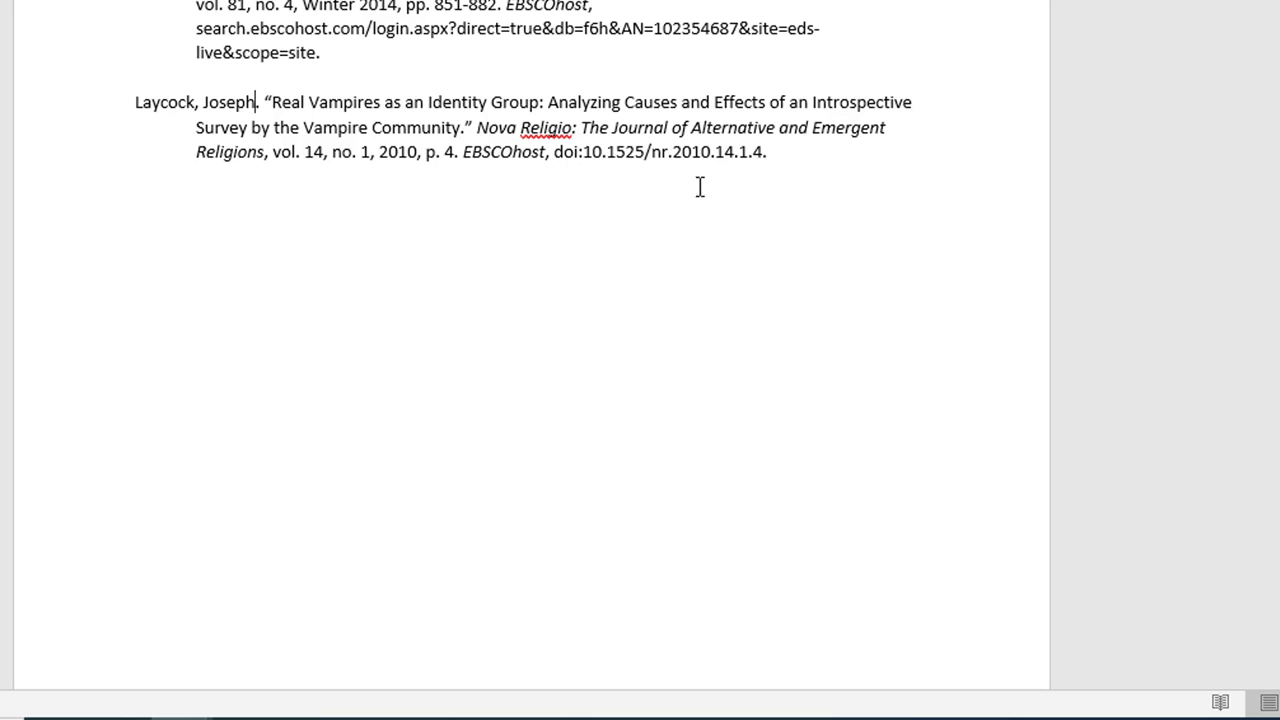
click(435, 155)
text(p)
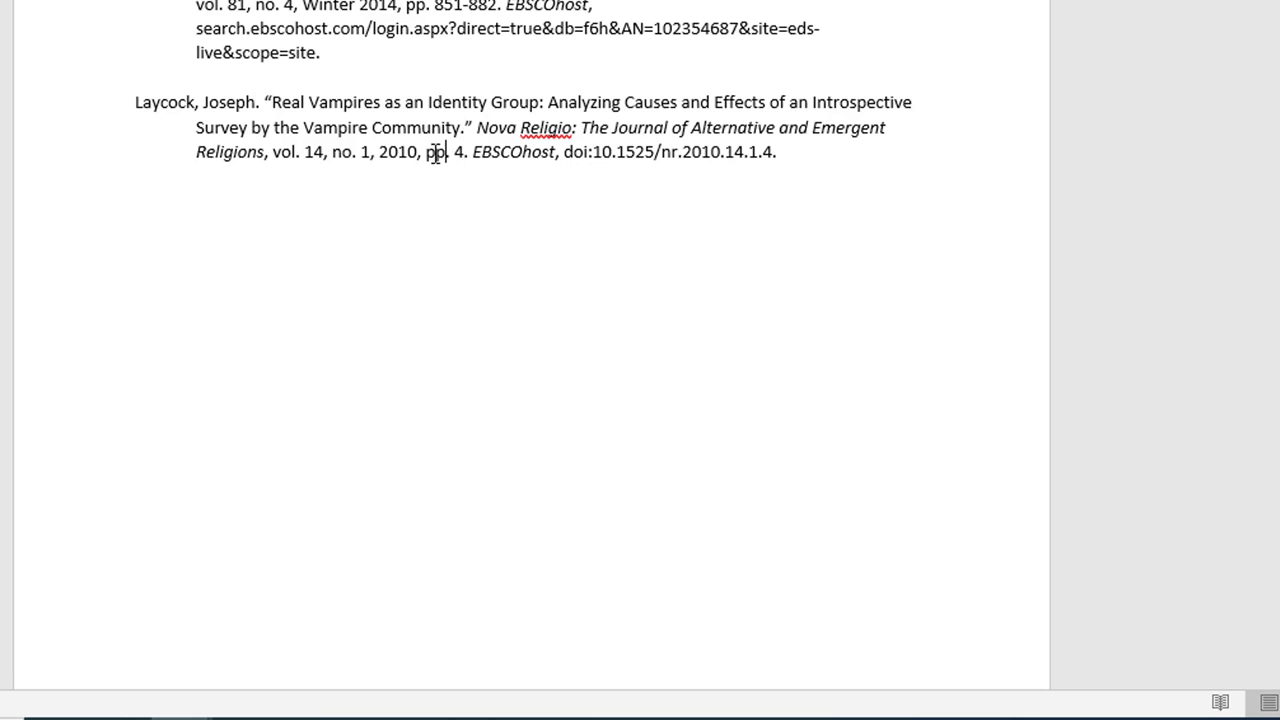
double_click(457, 152)
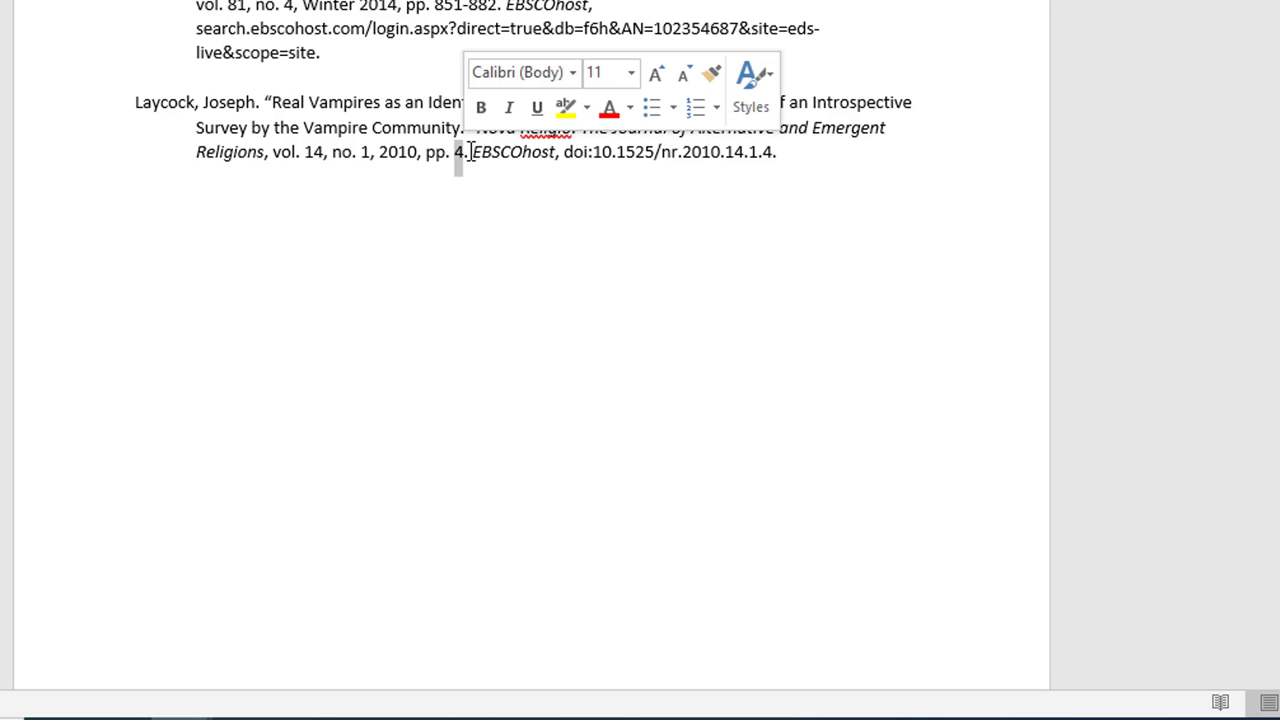
right_click(462, 158)
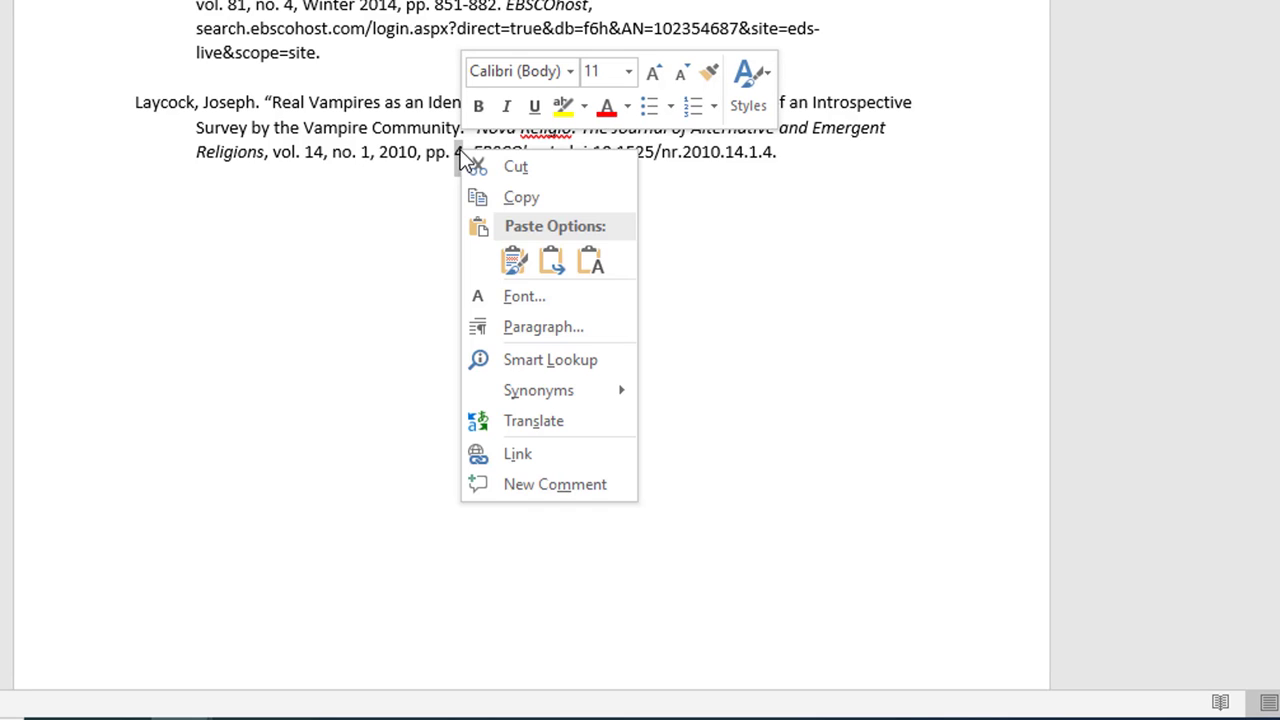
click(551, 262)
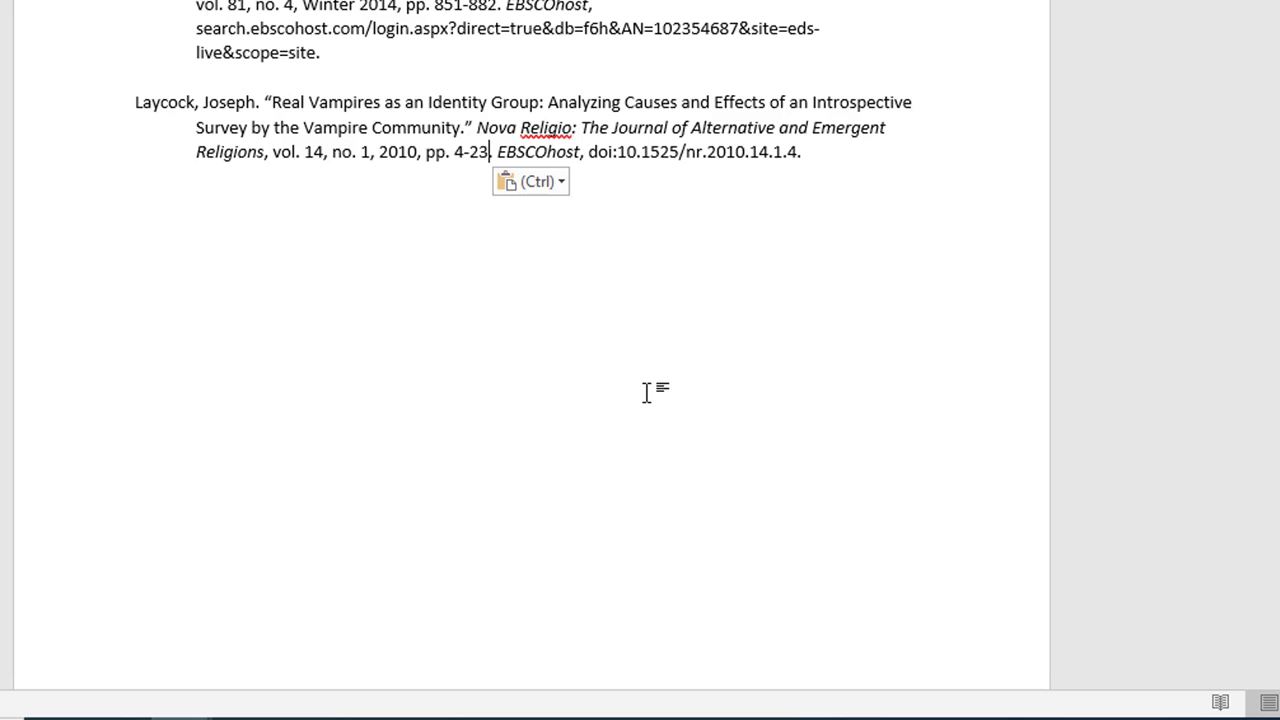
Open the record for "Vampires Suck" from Using the Cite tool.docx and copy its MLA Works Cited entry
mouse_move(182, 719)
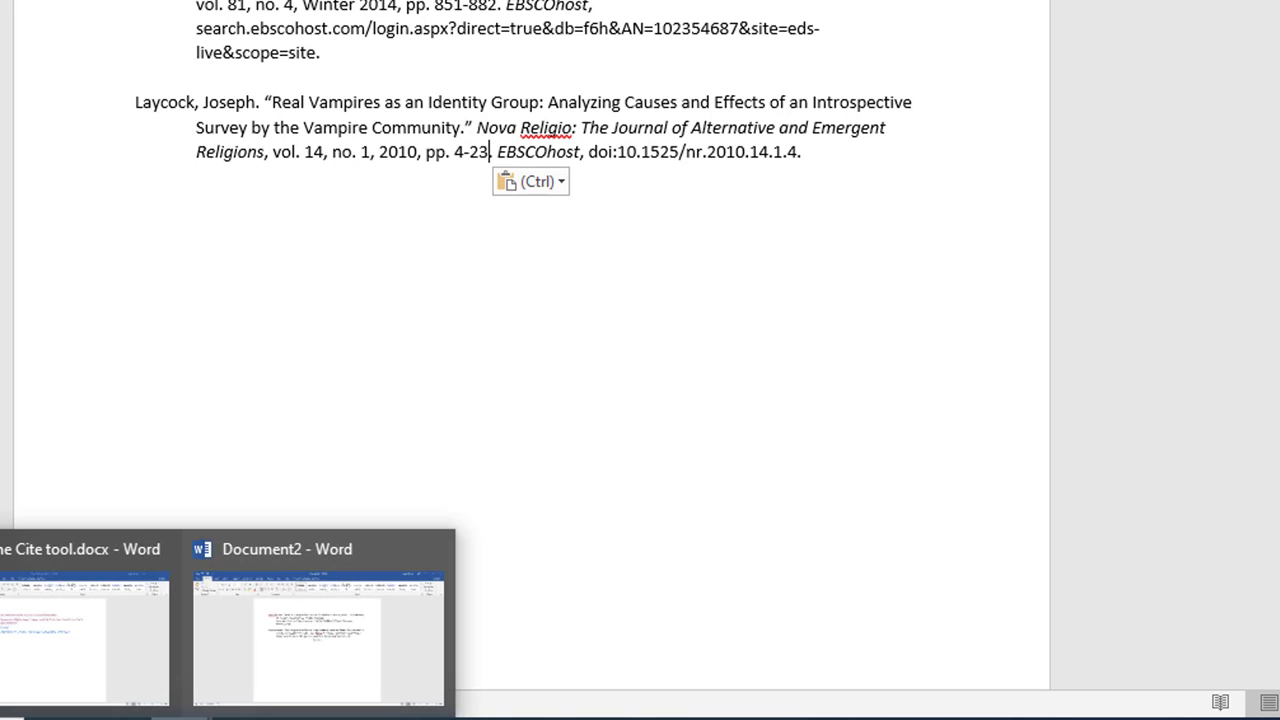
click(55, 676)
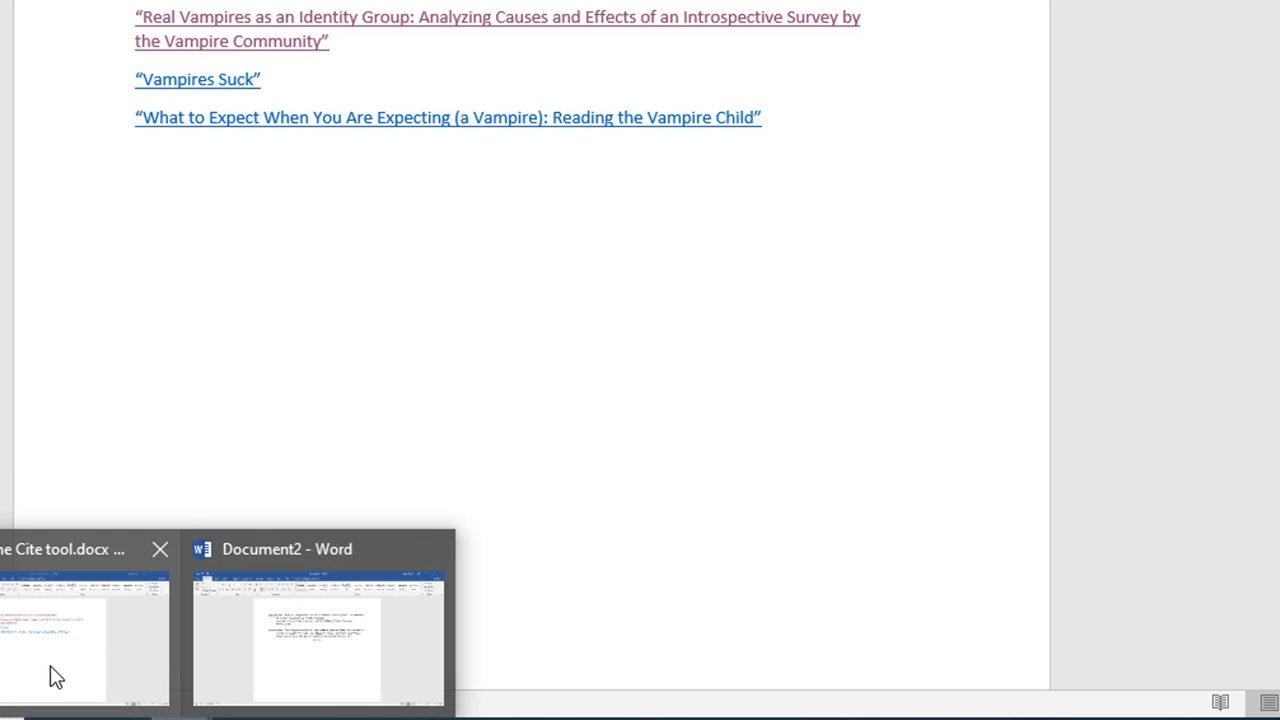
ctrl+click(188, 82)
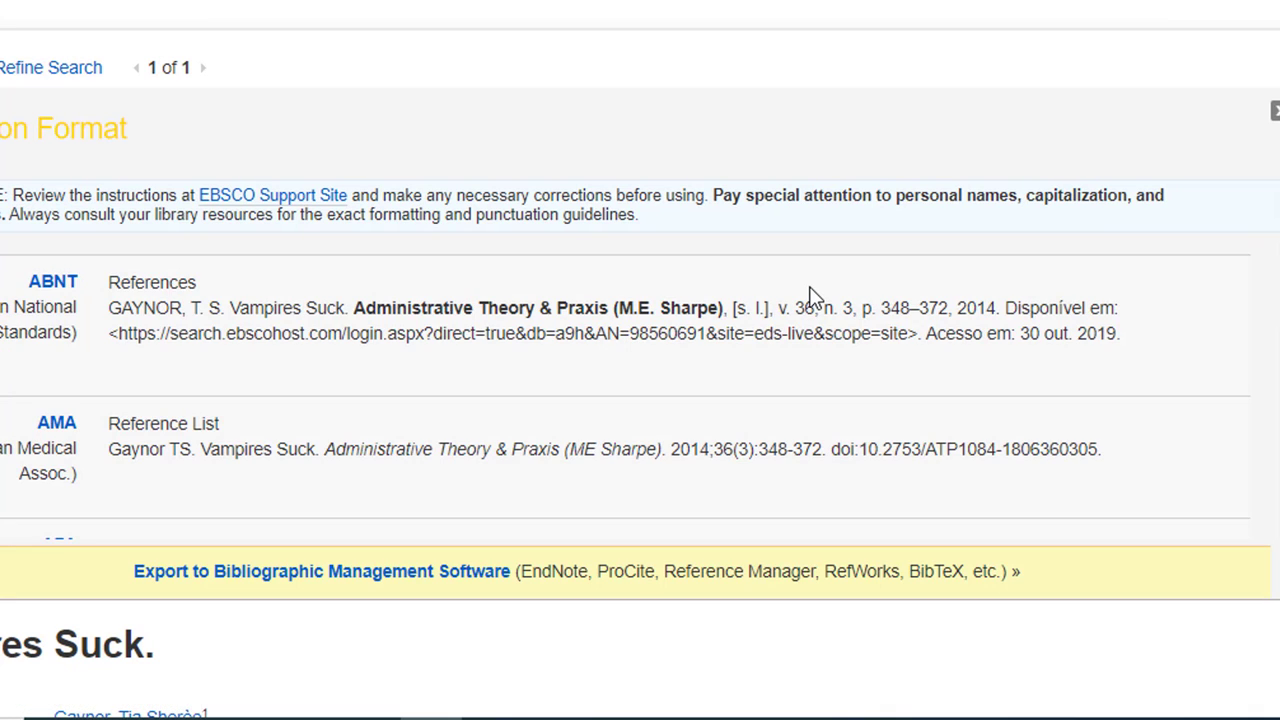
scroll(810, 297, down, 10)
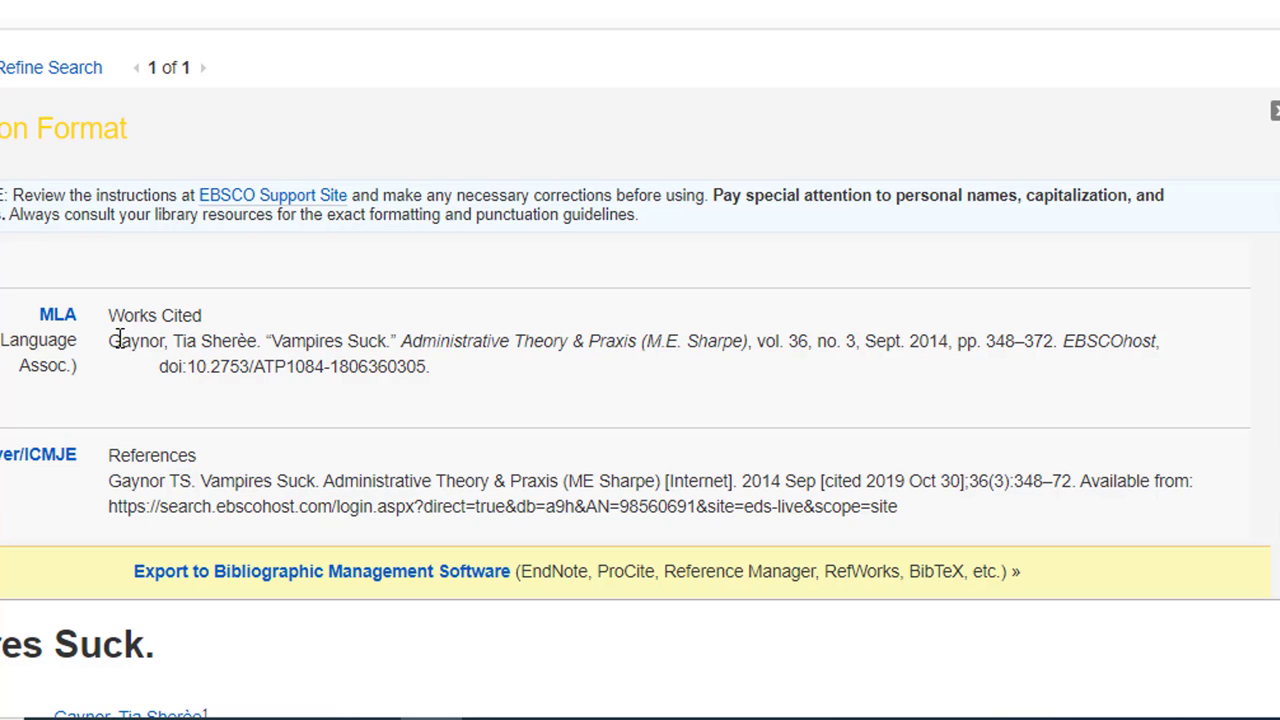
drag(119, 338, 447, 370)
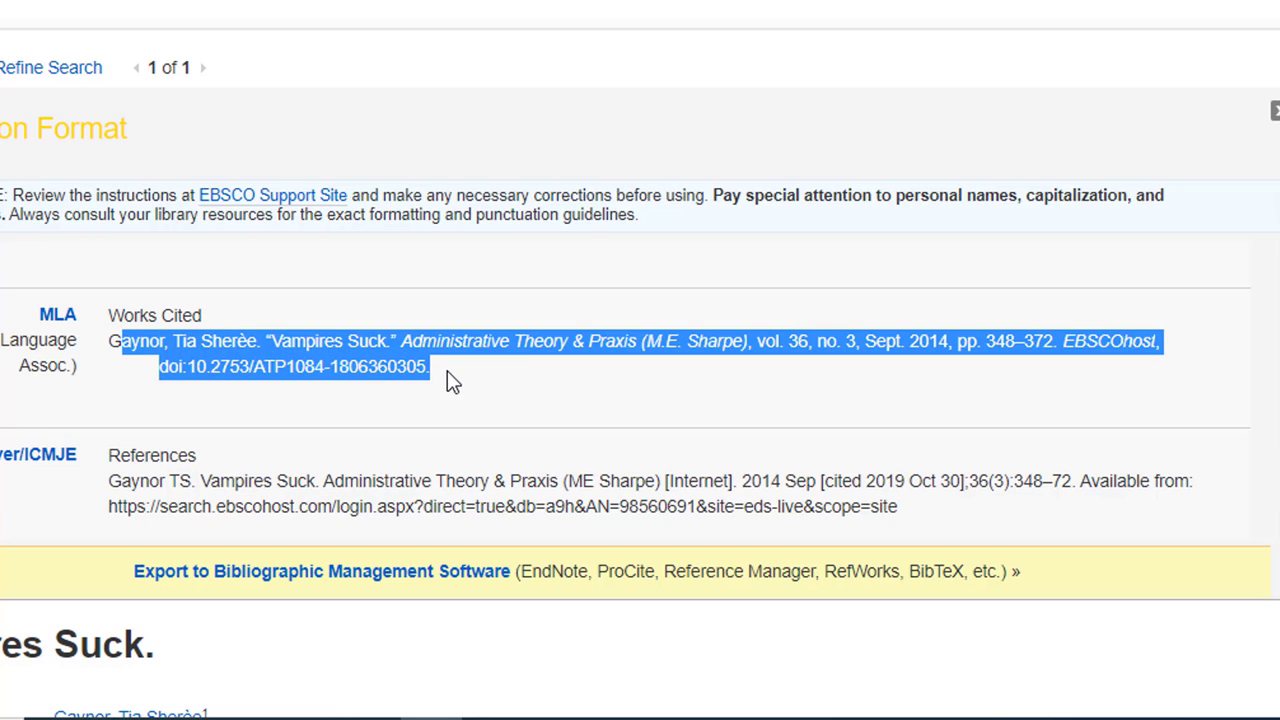
right_click(354, 352)
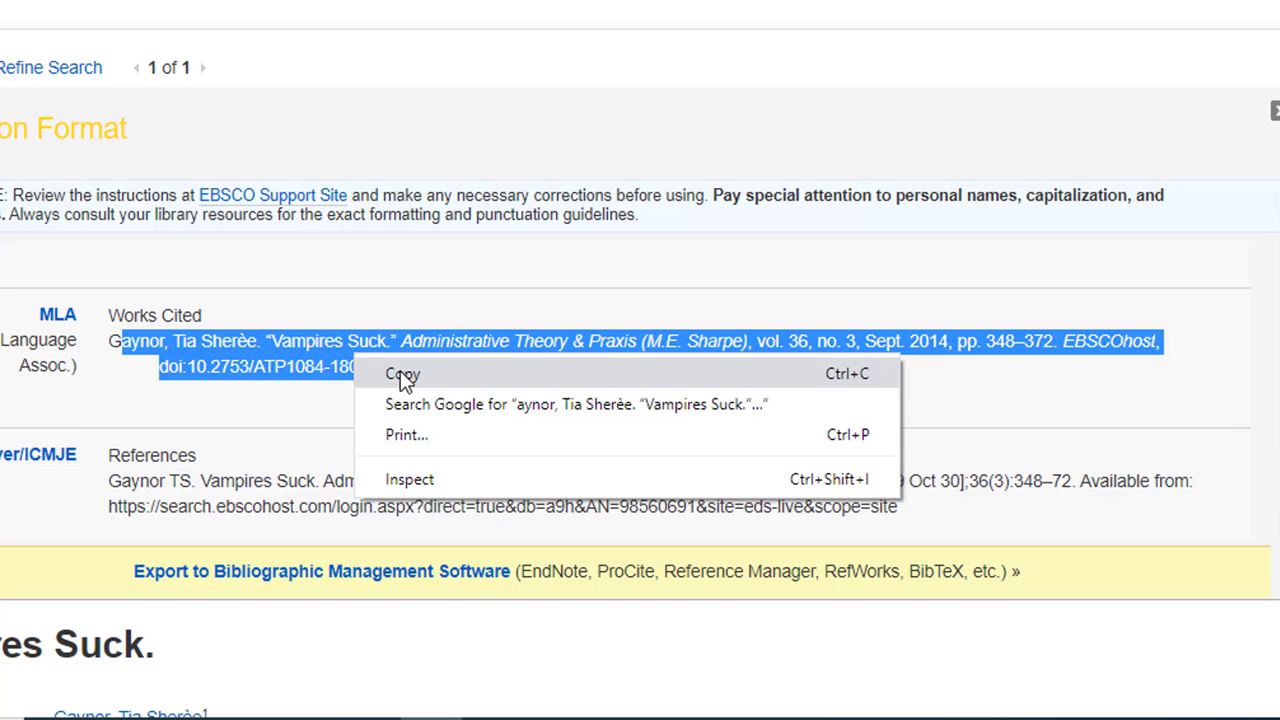
click(400, 373)
Start a new paragraph after the second citation in Document2 and paste the "Vampires Suck" citation with merged formatting
mouse_move(280, 712)
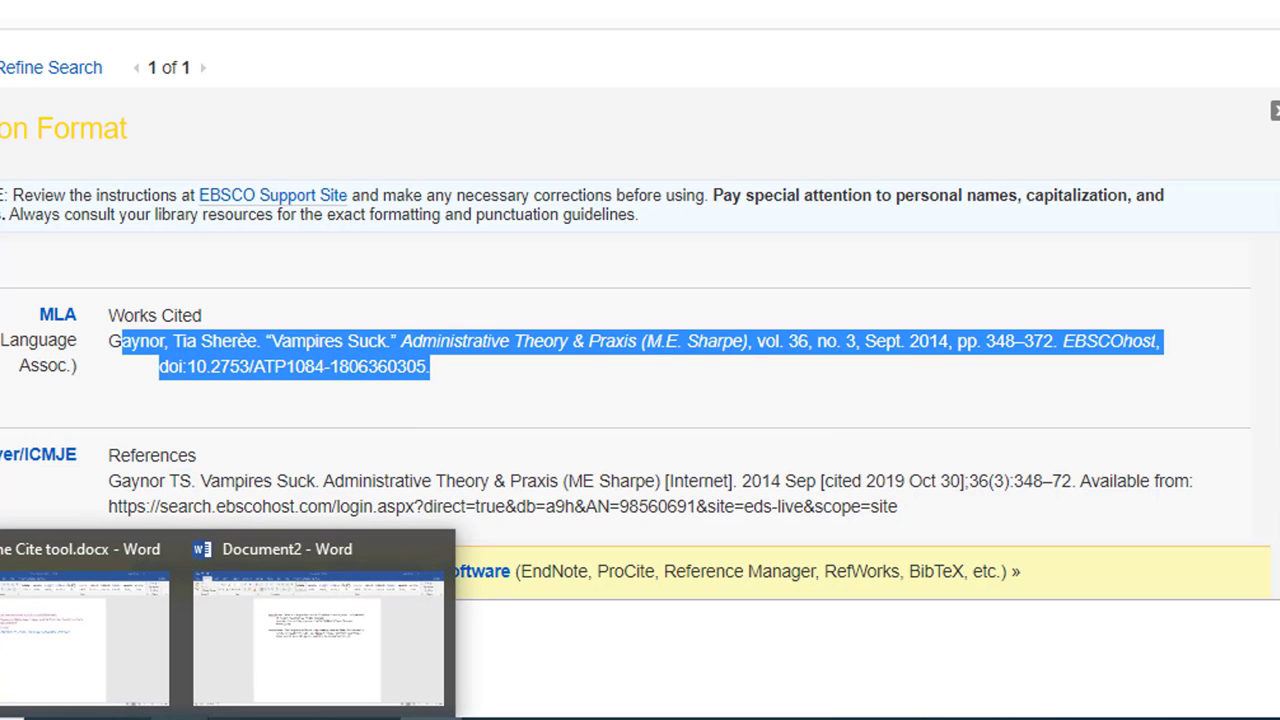
click(302, 650)
click(810, 162)
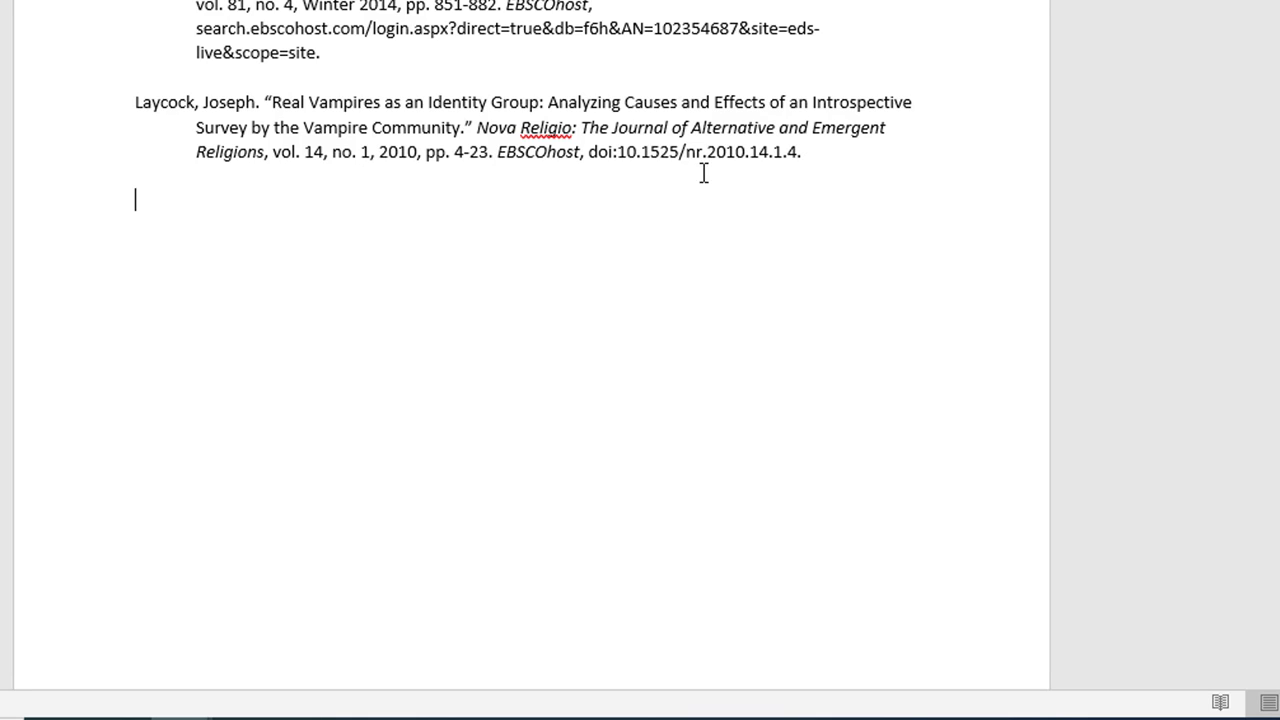
right_click(140, 197)
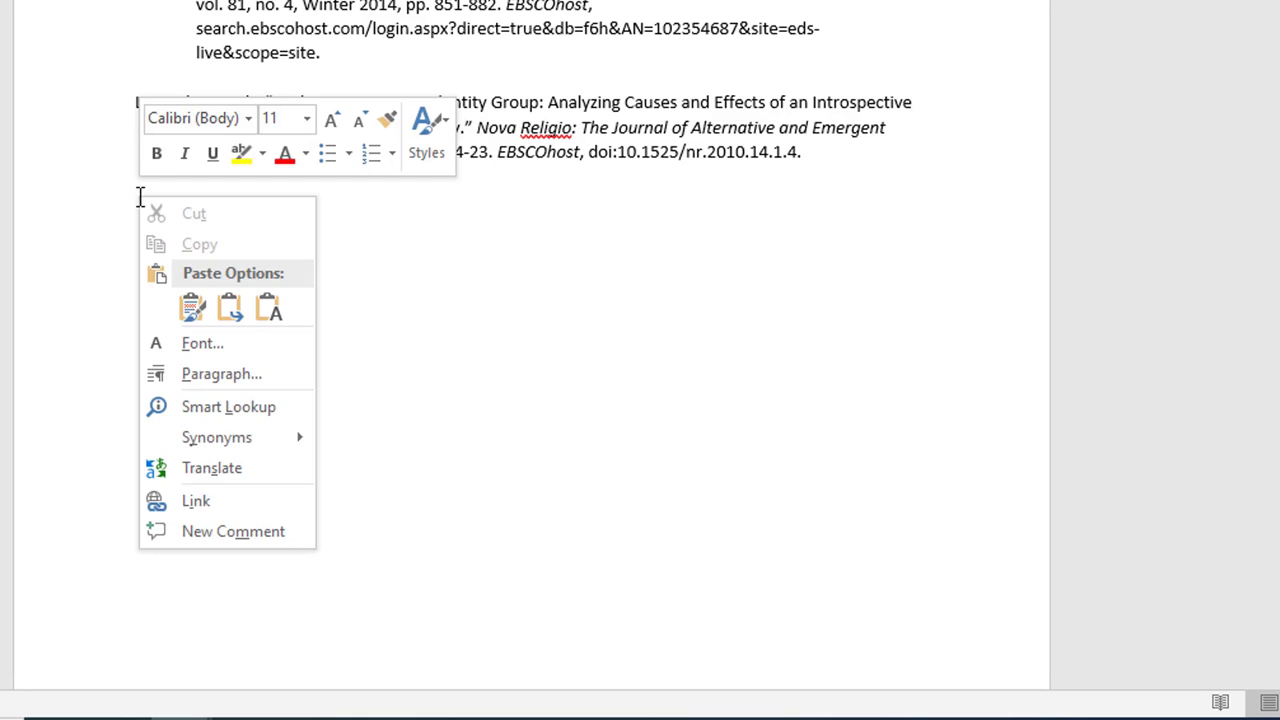
click(237, 306)
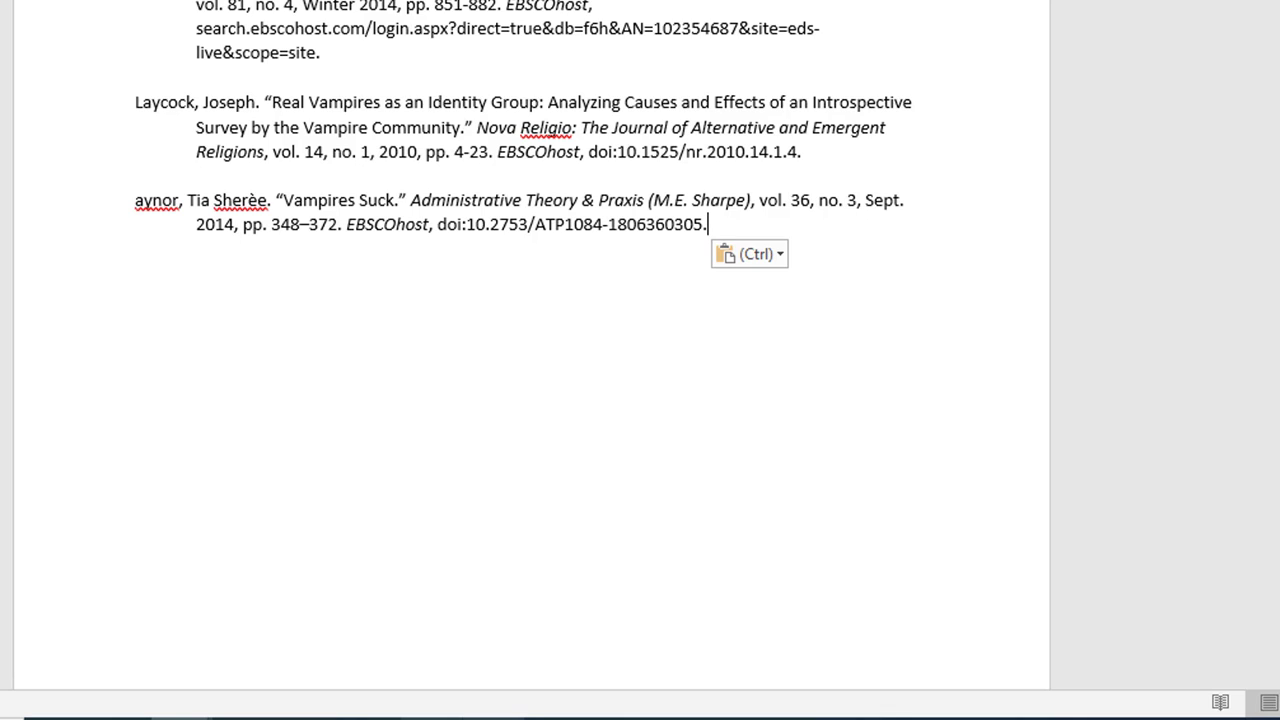
Restore the missing "G" at the start of the "Vampires Suck" citation and start a new paragraph after it
mouse_move(431, 718)
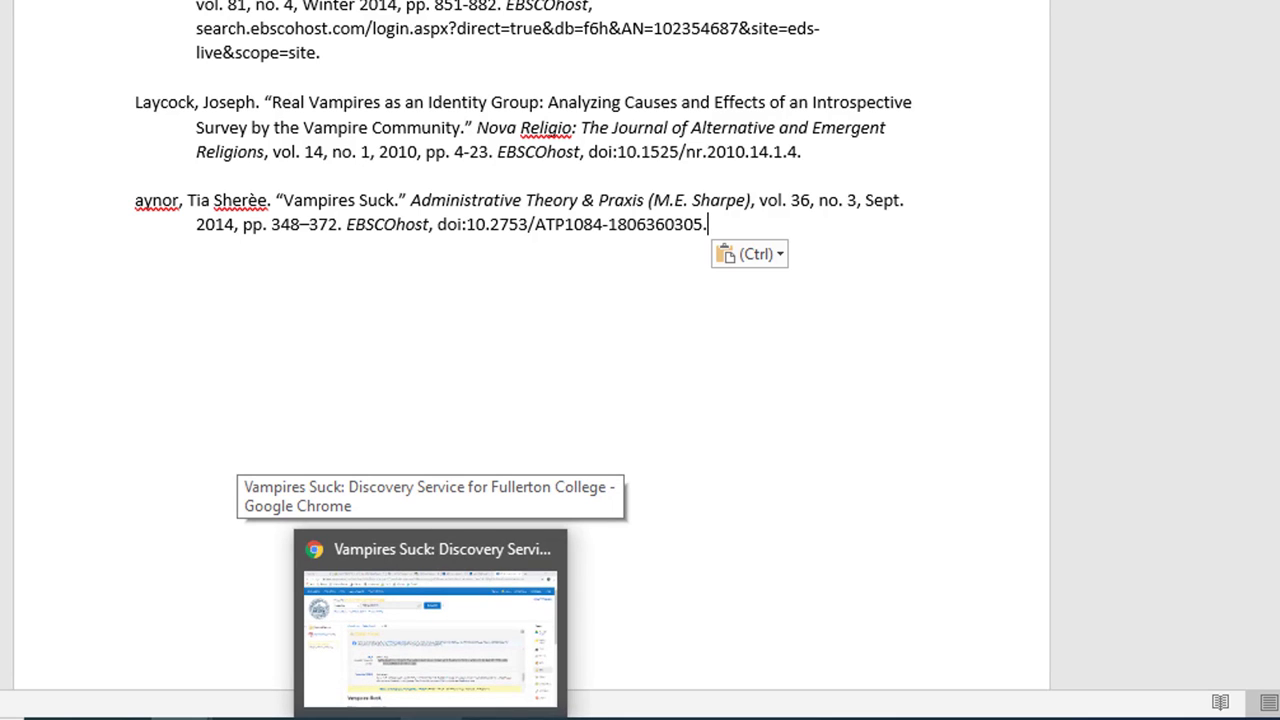
click(475, 665)
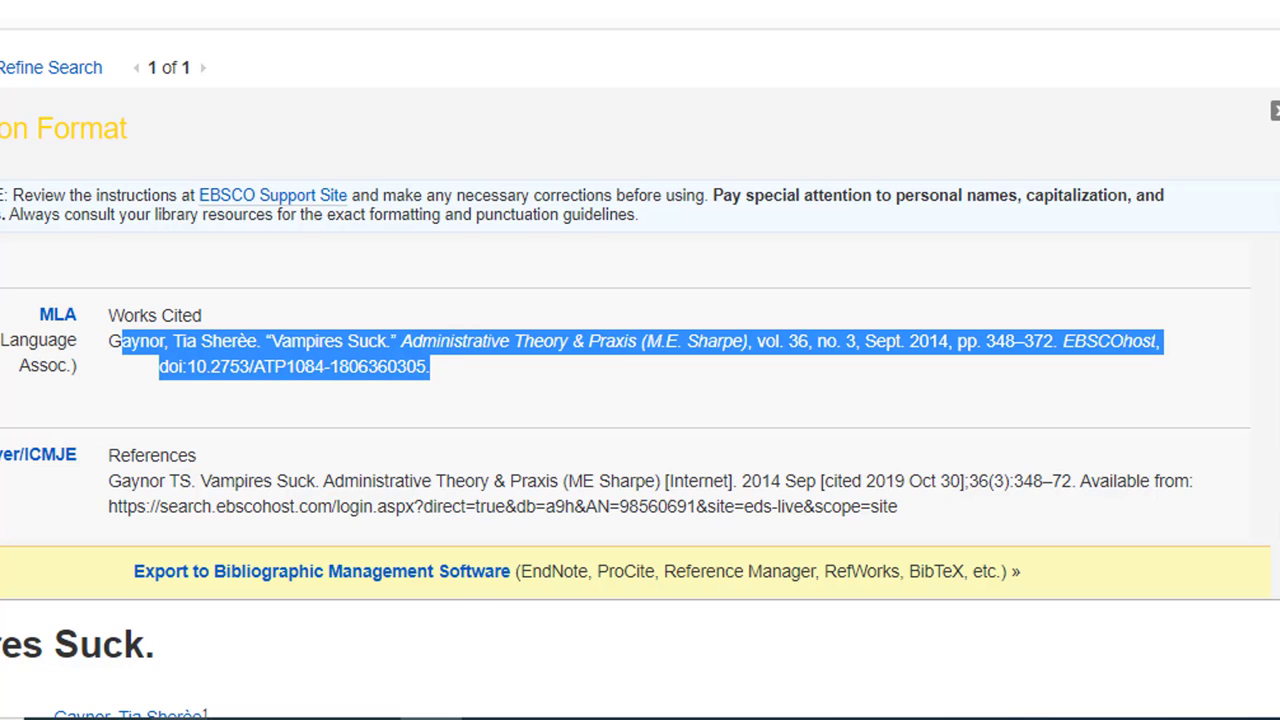
click(311, 668)
key(ctrl+v)
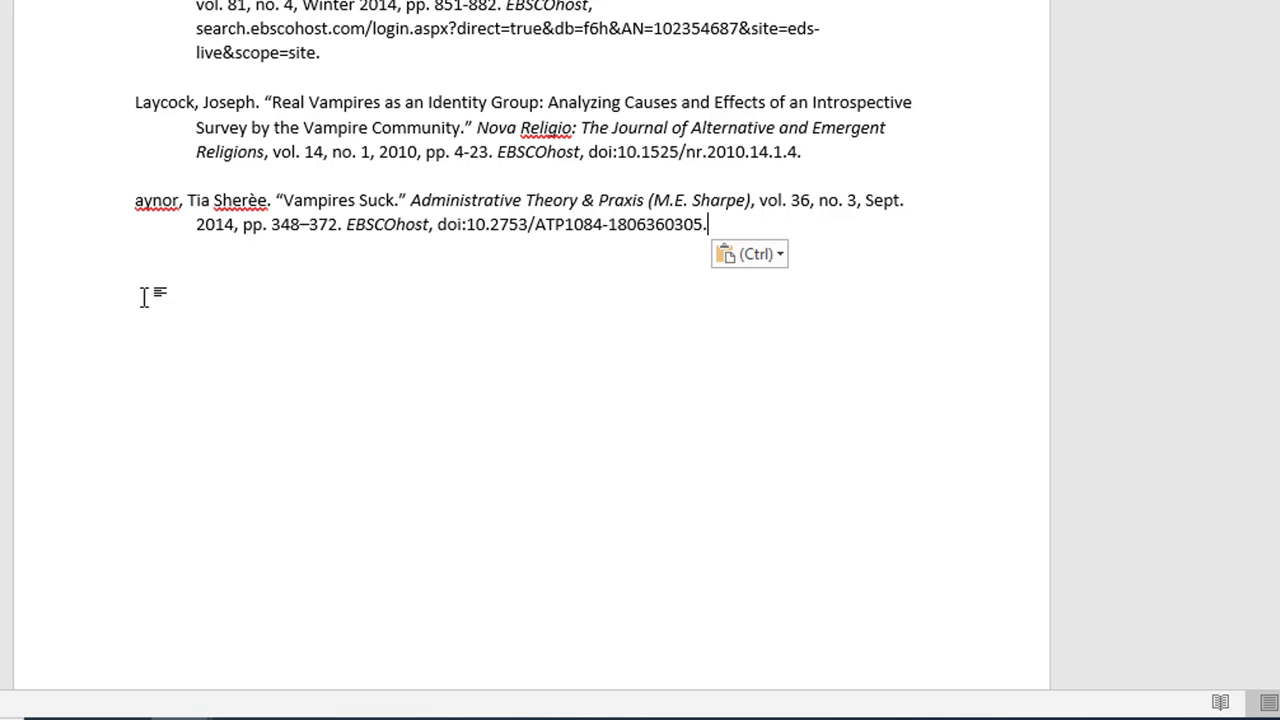
click(136, 200)
text(G)
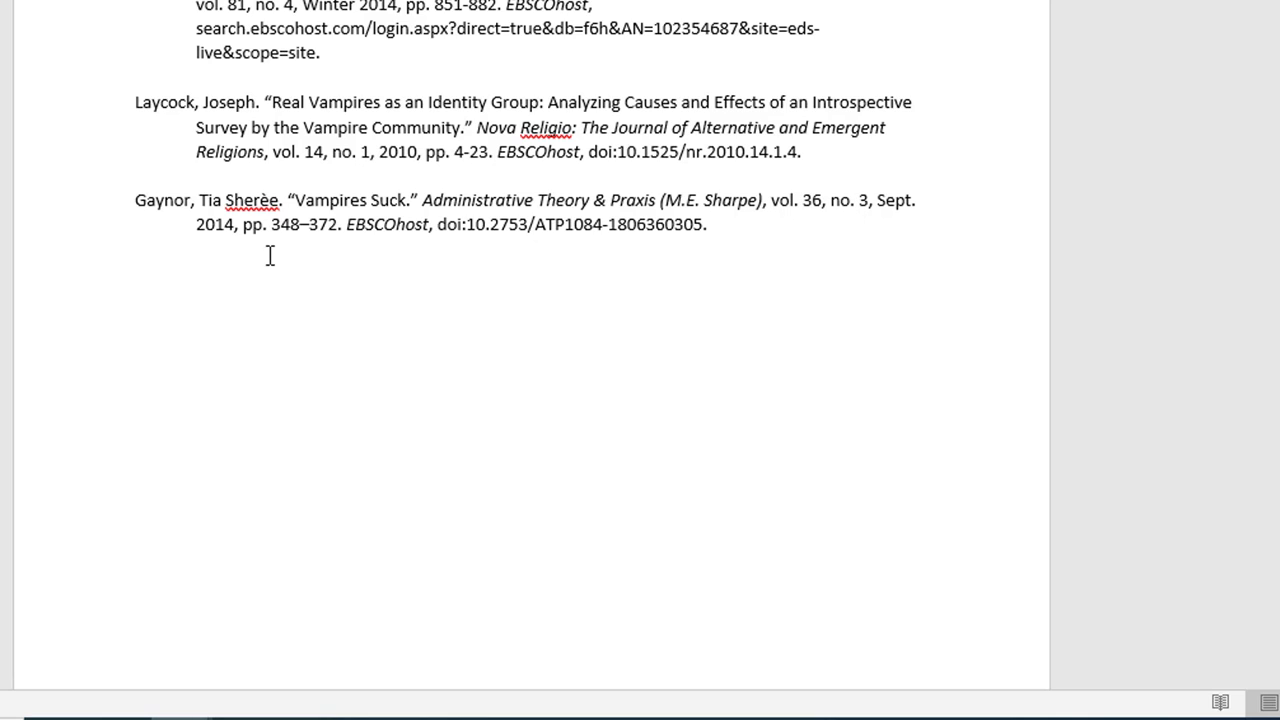
click(717, 227)
key(Return)
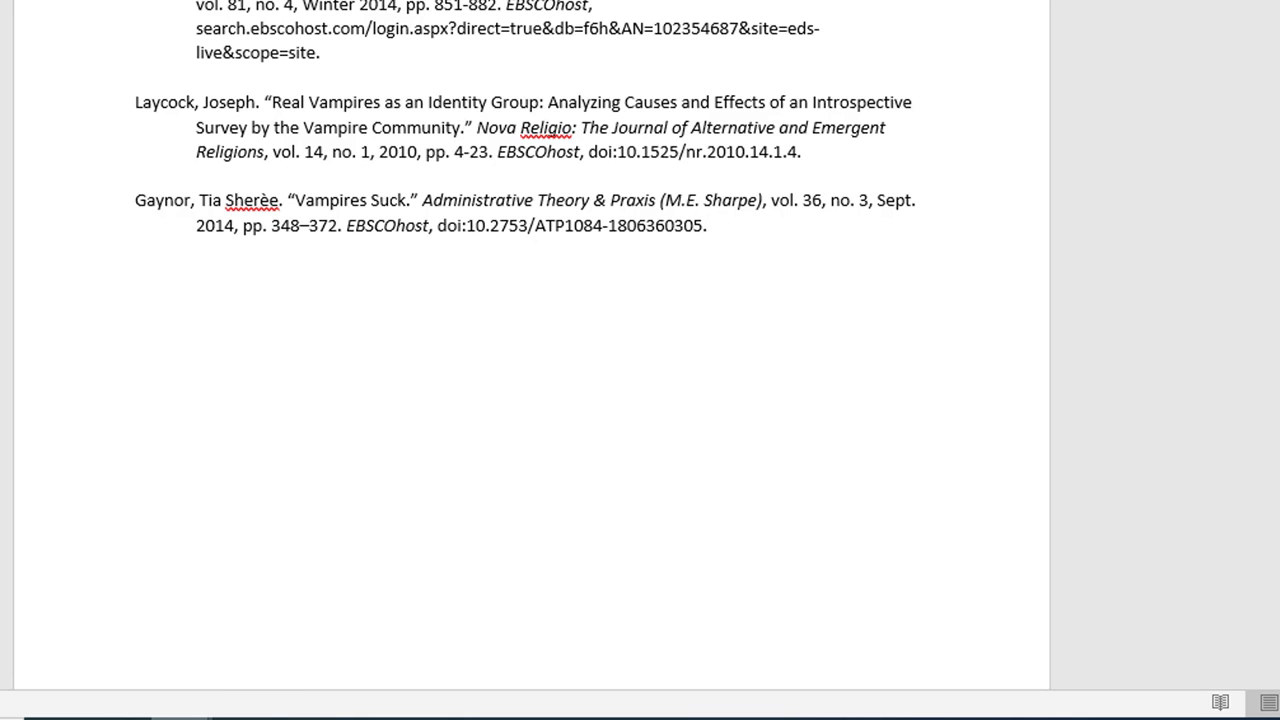
Open the record for "What to Expect When You Are Expecting (a Vampire)" from Using the Cite tool.docx and copy its MLA Works Cited entry
mouse_move(270, 714)
click(100, 657)
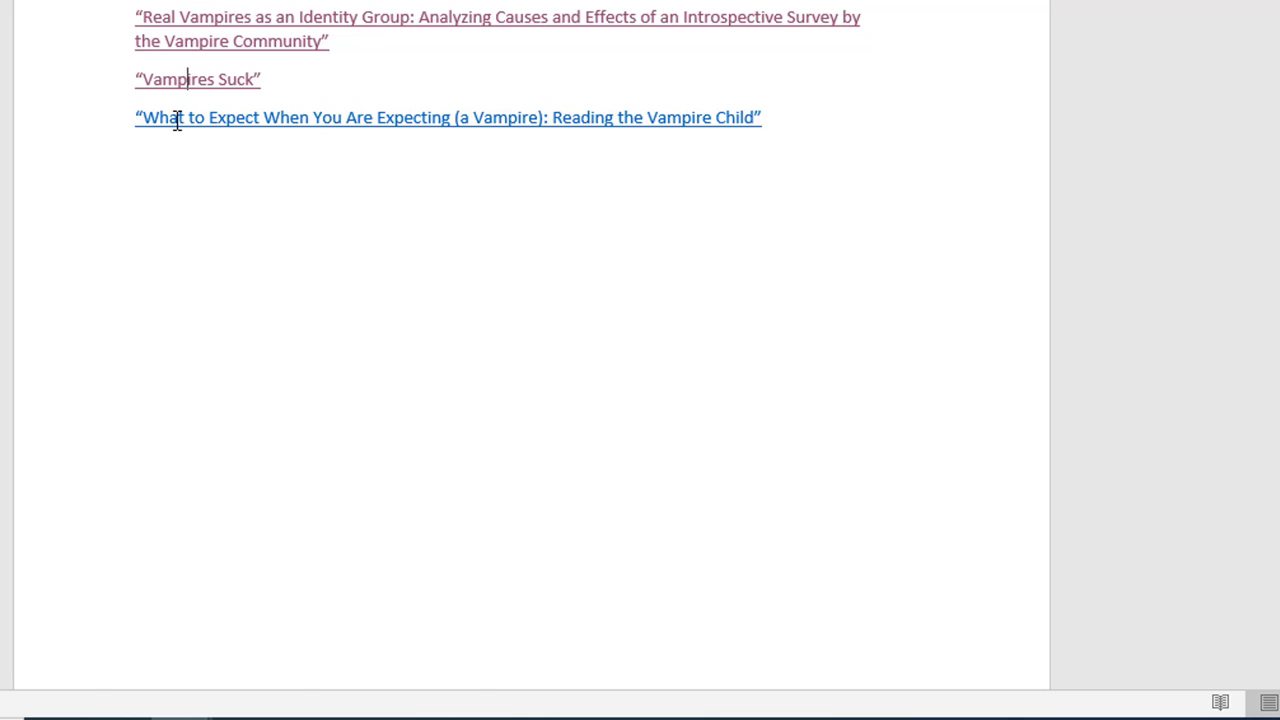
ctrl+click(262, 128)
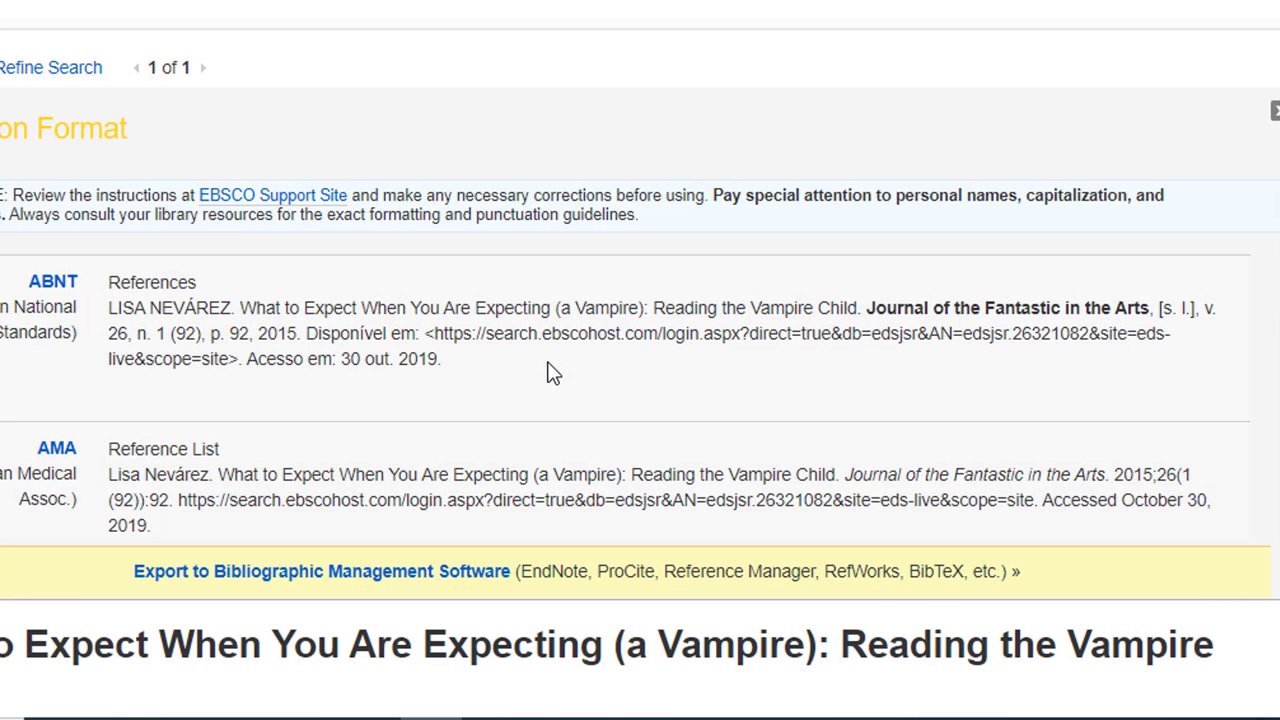
scroll(545, 363, down, 3)
scroll(545, 370, down, 3)
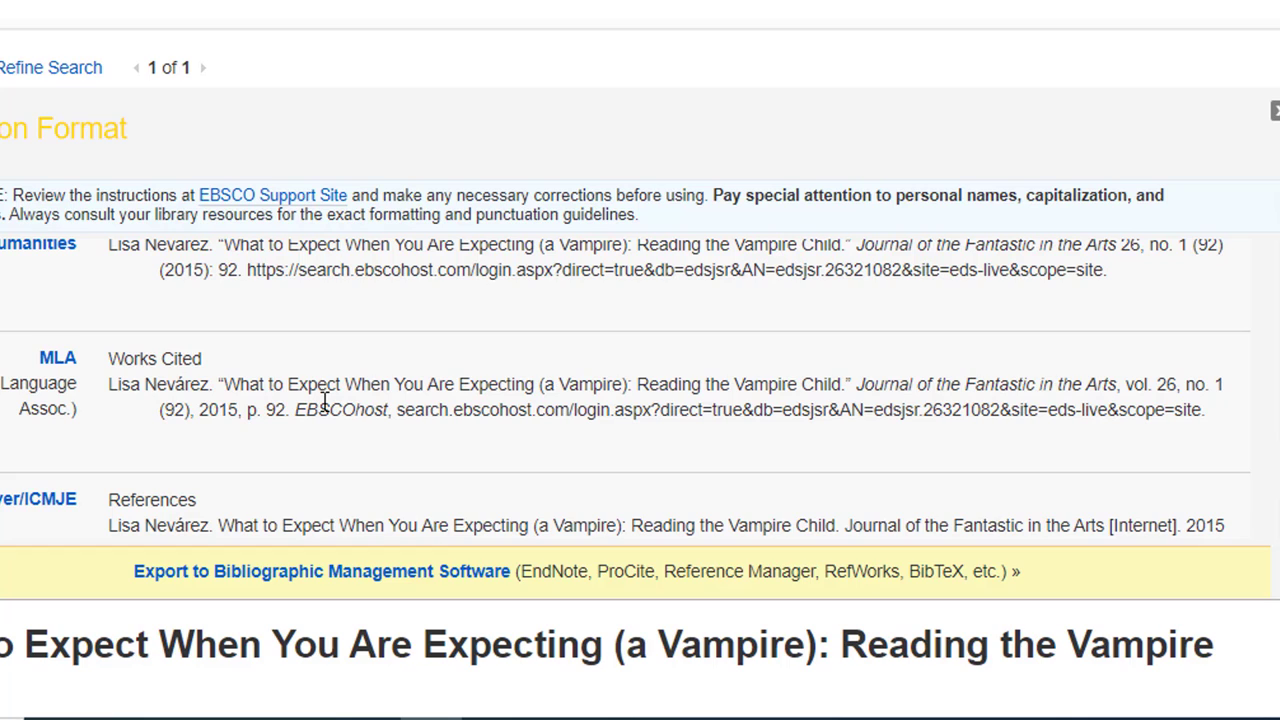
drag(110, 387, 1245, 420)
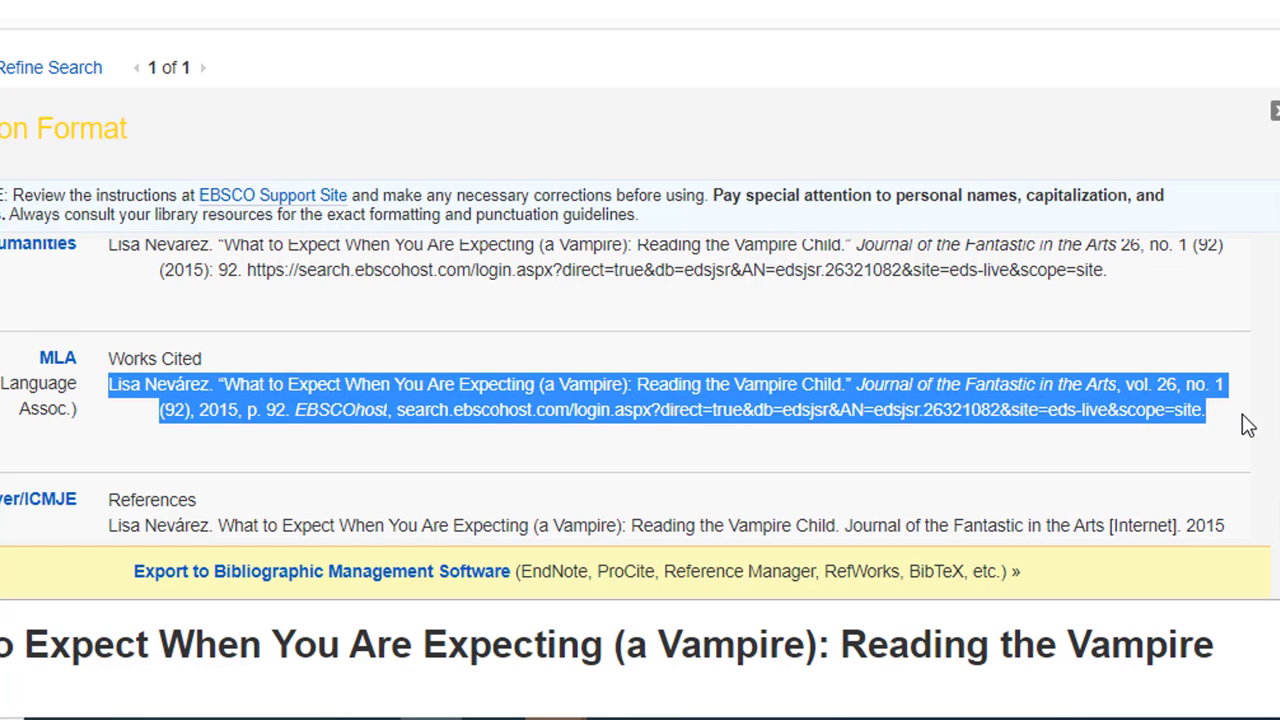
right_click(740, 392)
click(788, 408)
Switch to Document2 and paste the copied "What to Expect When You Are Expecting (a Vampire)" citation into the empty last paragraph
mouse_move(200, 716)
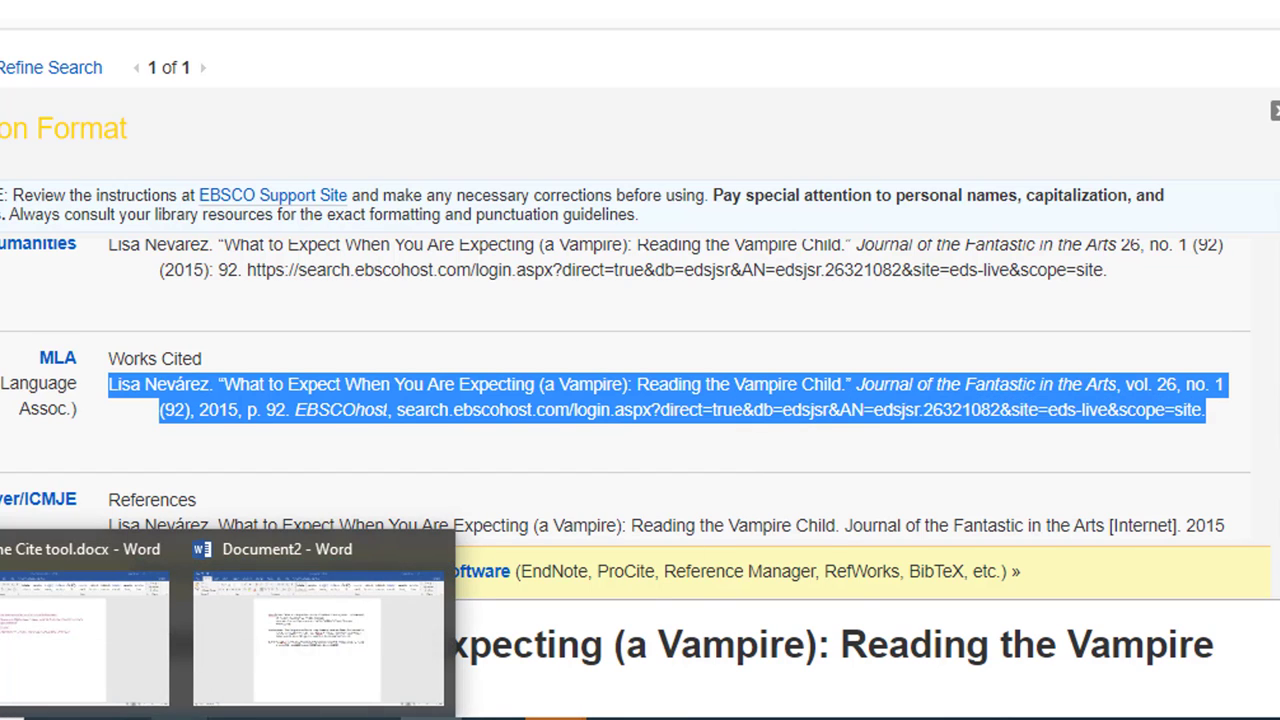
click(257, 691)
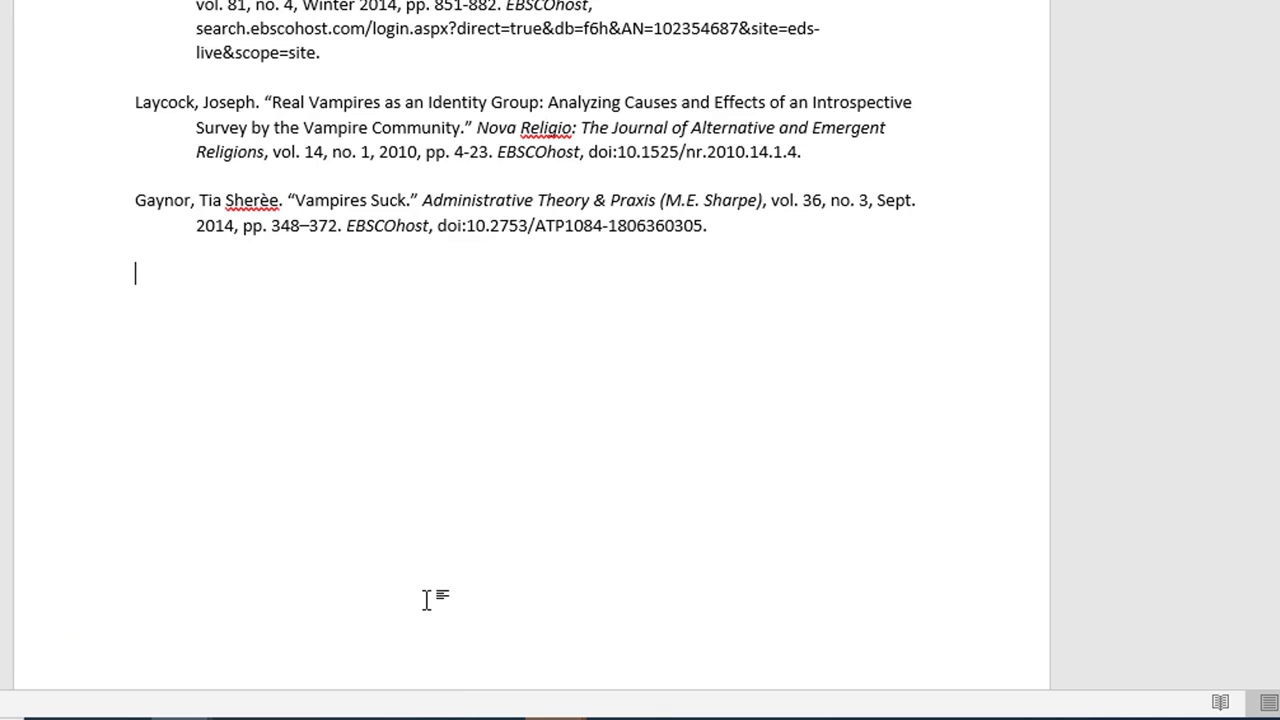
right_click(137, 272)
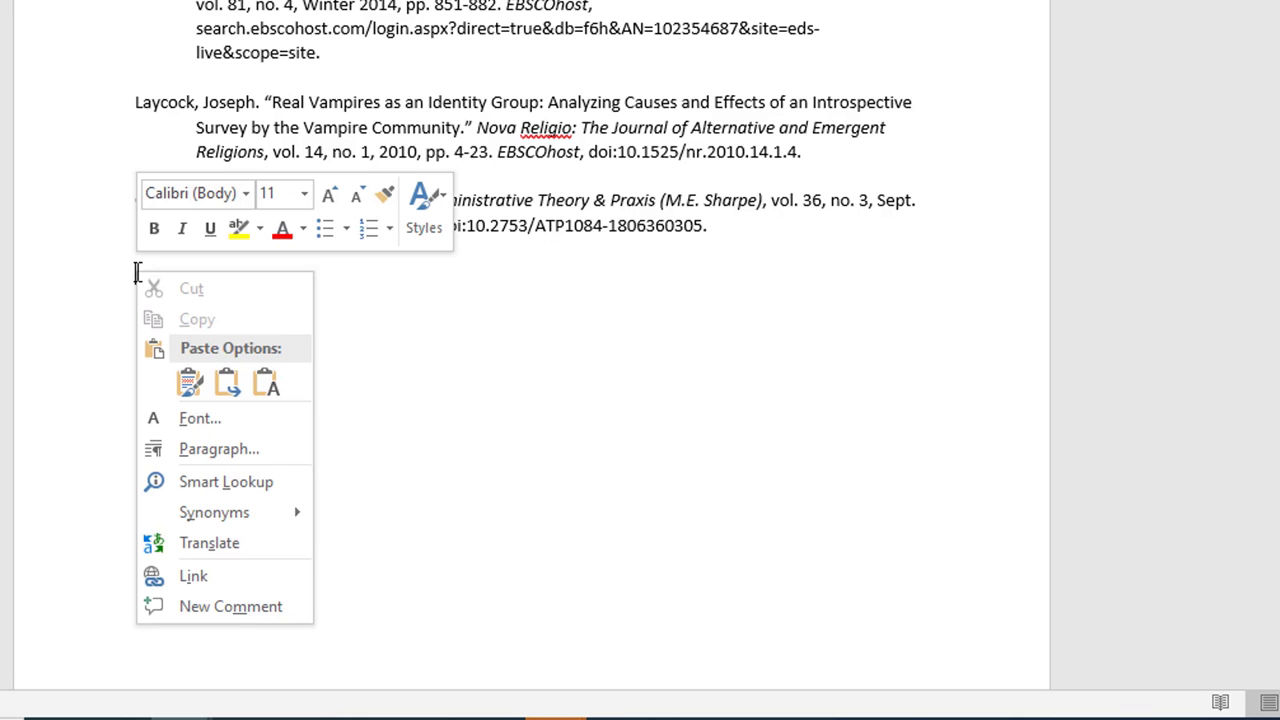
click(223, 303)
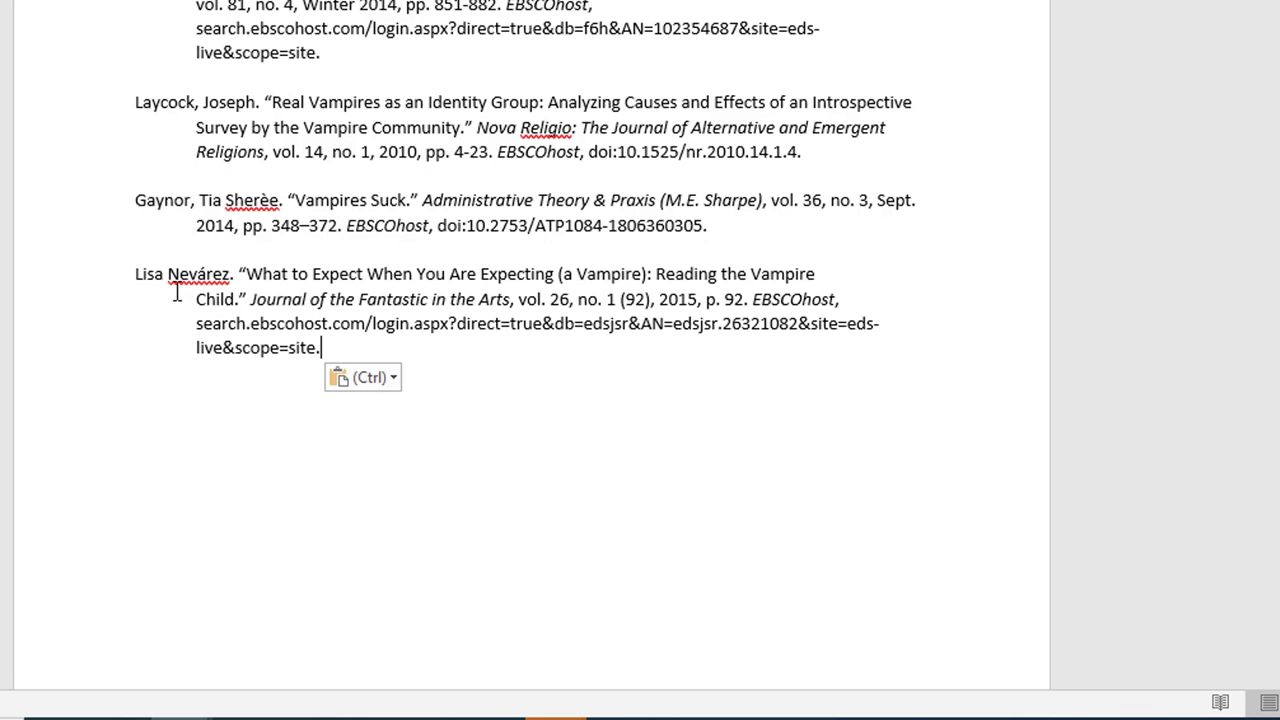
Reorder the author's name in the fourth citation to surname, comma, first name by moving the first name behind the surname
drag(166, 272, 134, 275)
right_click(149, 279)
click(200, 293)
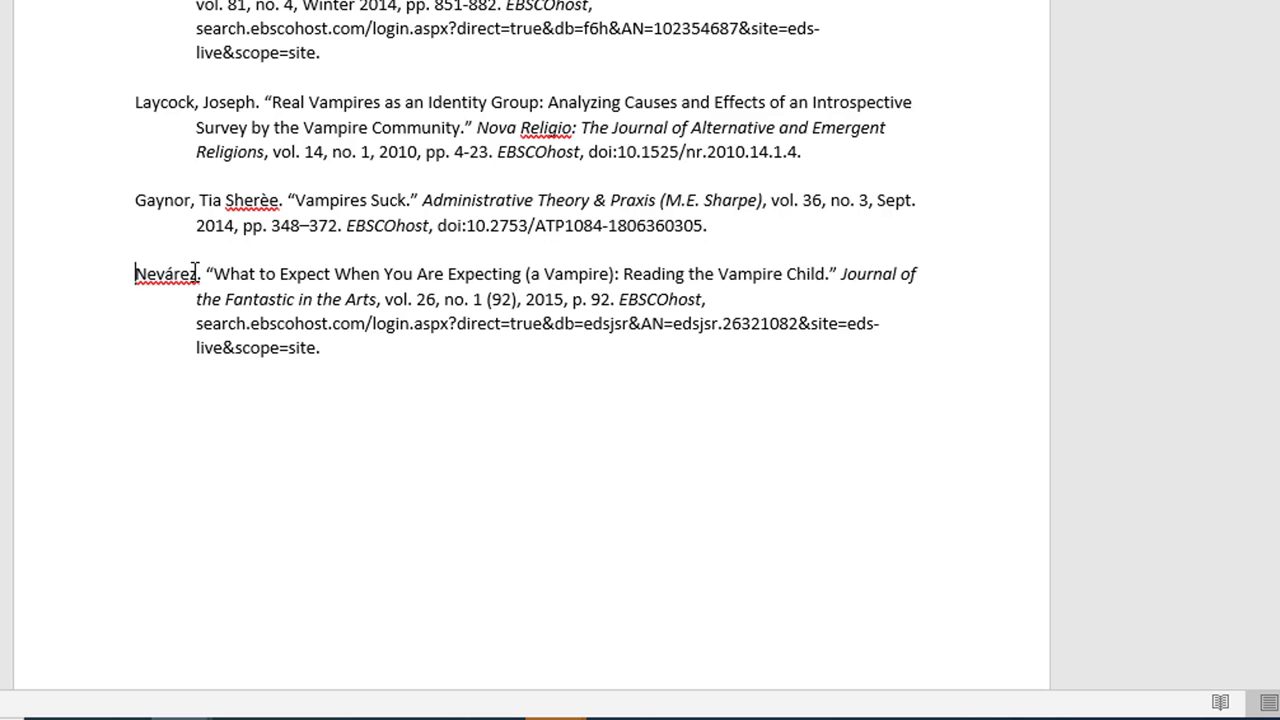
click(193, 273)
text(,)
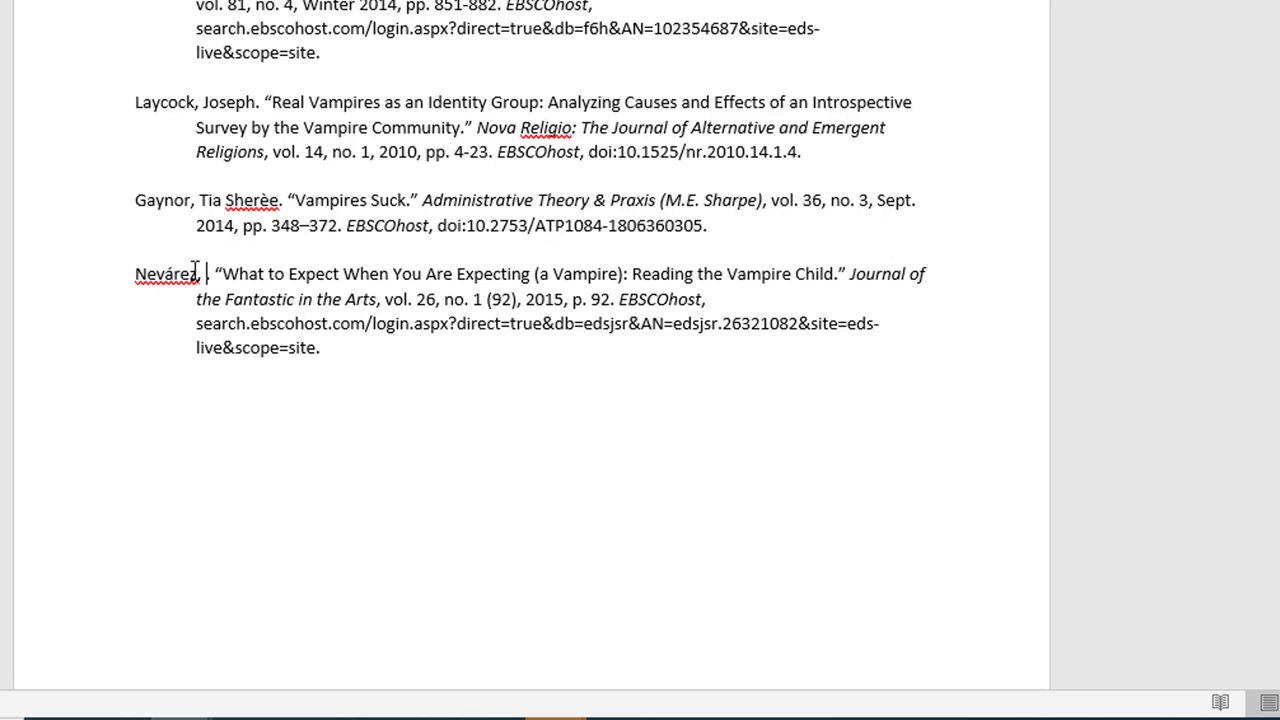
key(Delete)
right_click(205, 273)
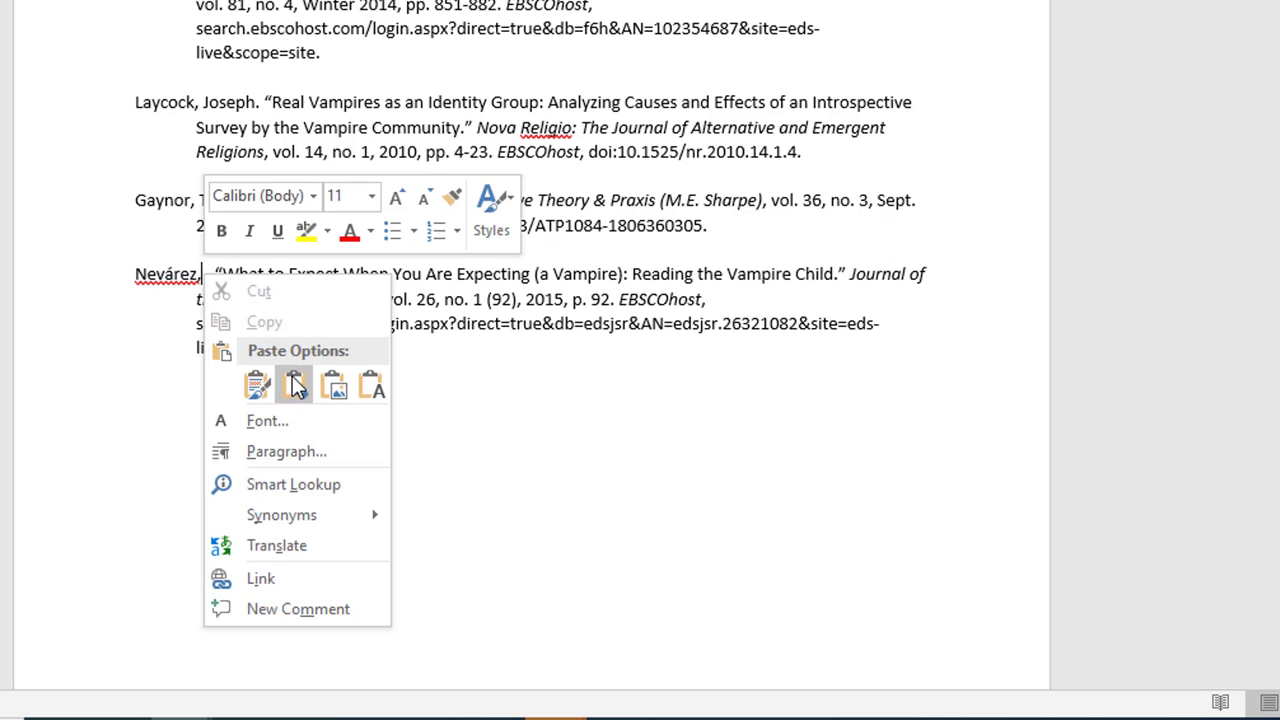
click(294, 381)
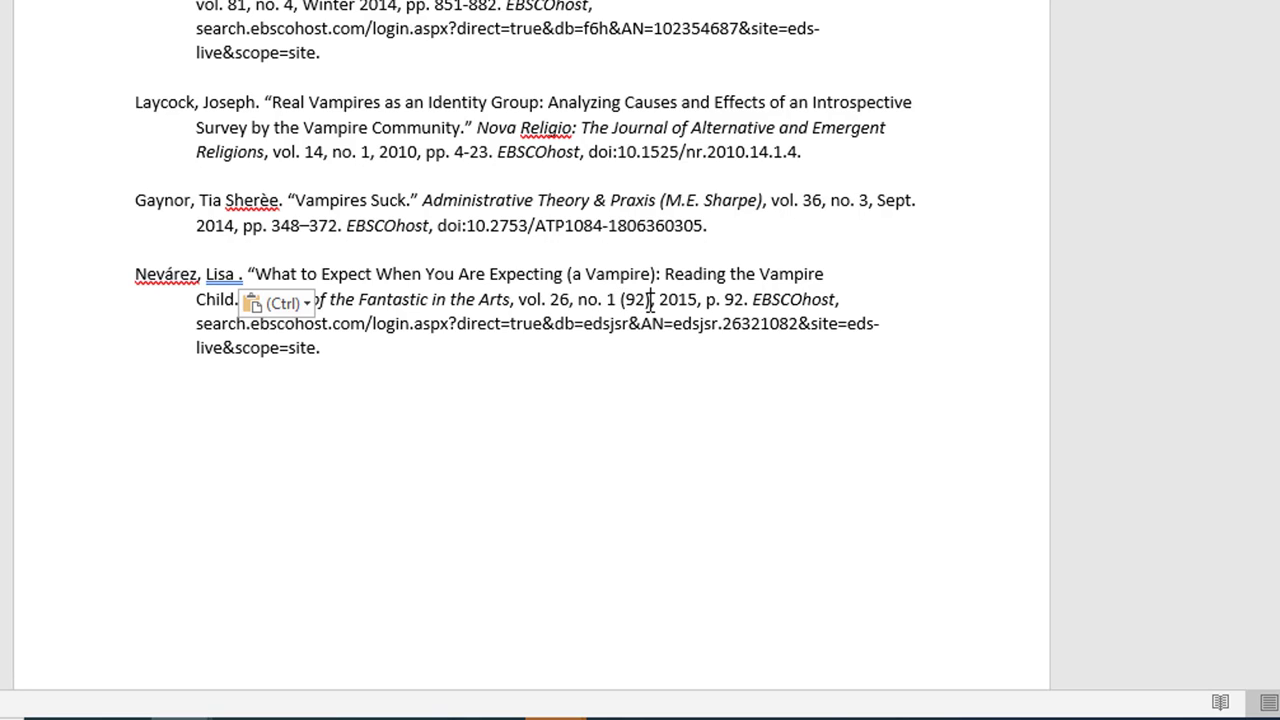
Remove "(92)" after the issue number in the fourth citation so it reads "no. 1, 2015"
click(647, 300)
key(BackSpace)
key(BackSpace)
key(BackSpace)
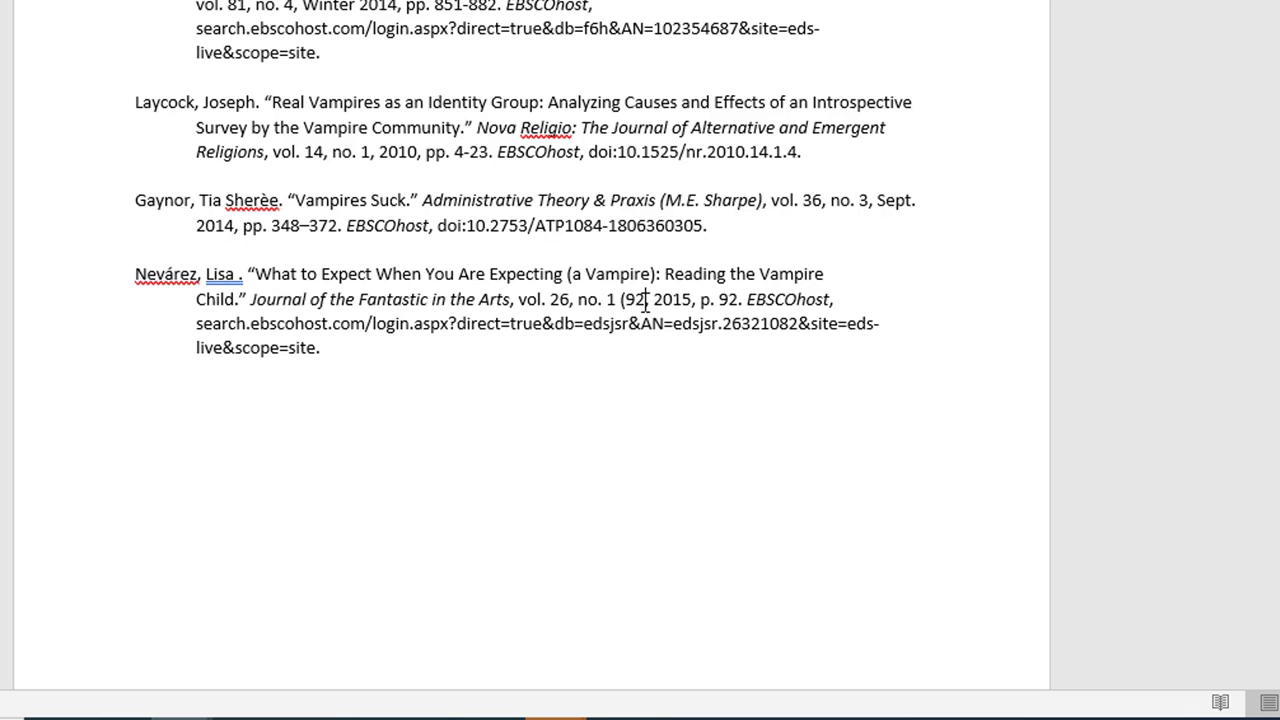
key(BackSpace)
key(BackSpace)
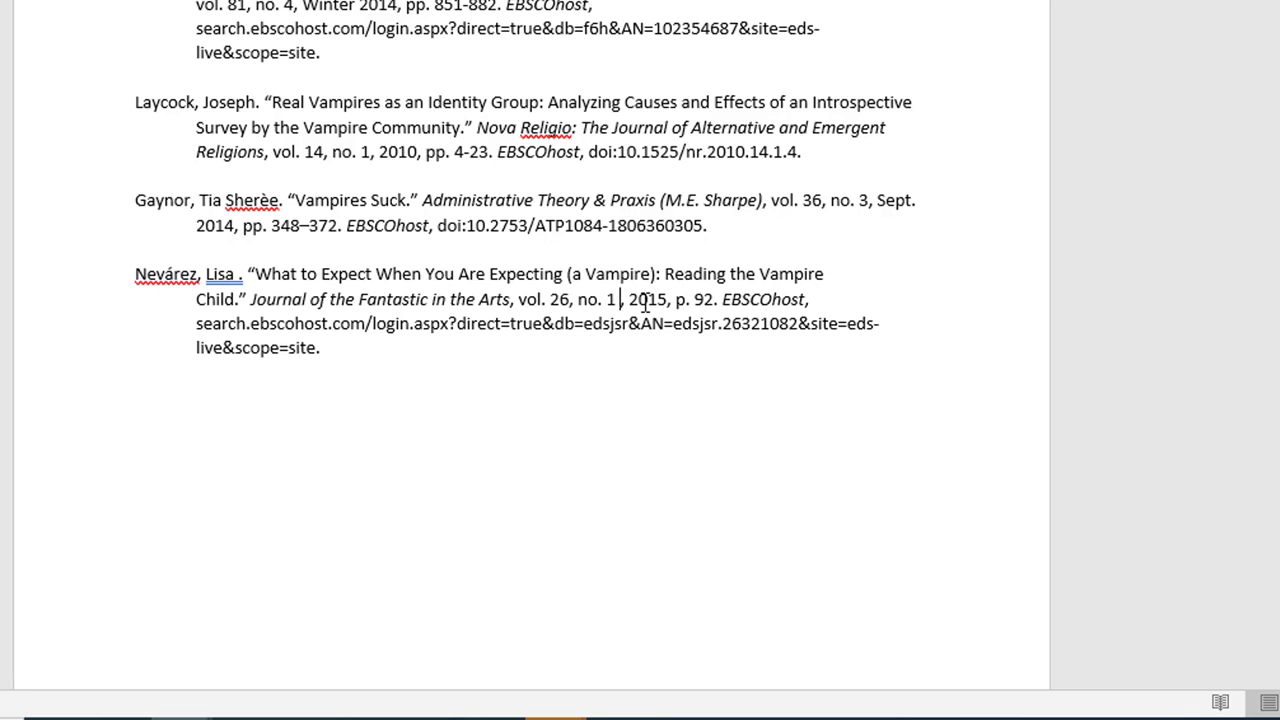
key(BackSpace)
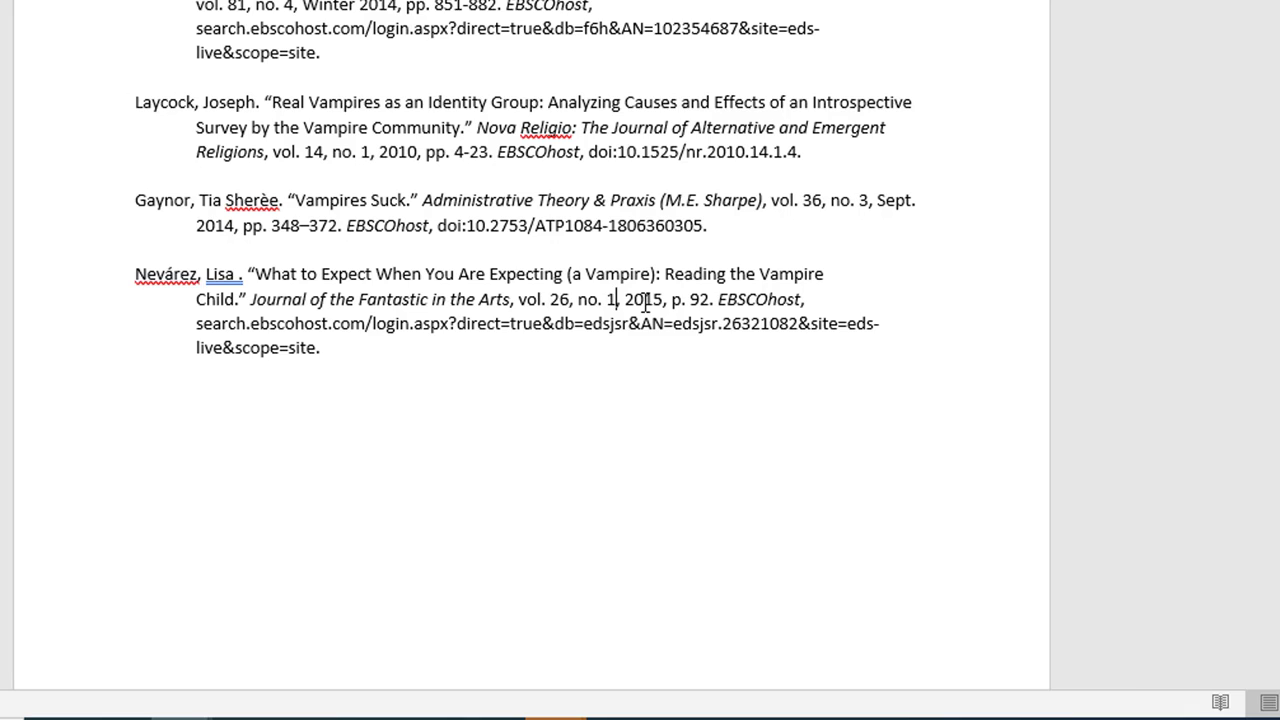
Return to the article's record in Chrome, close its citation formats, and copy the page range 92-112 from the source line
drag(671, 300, 703, 301)
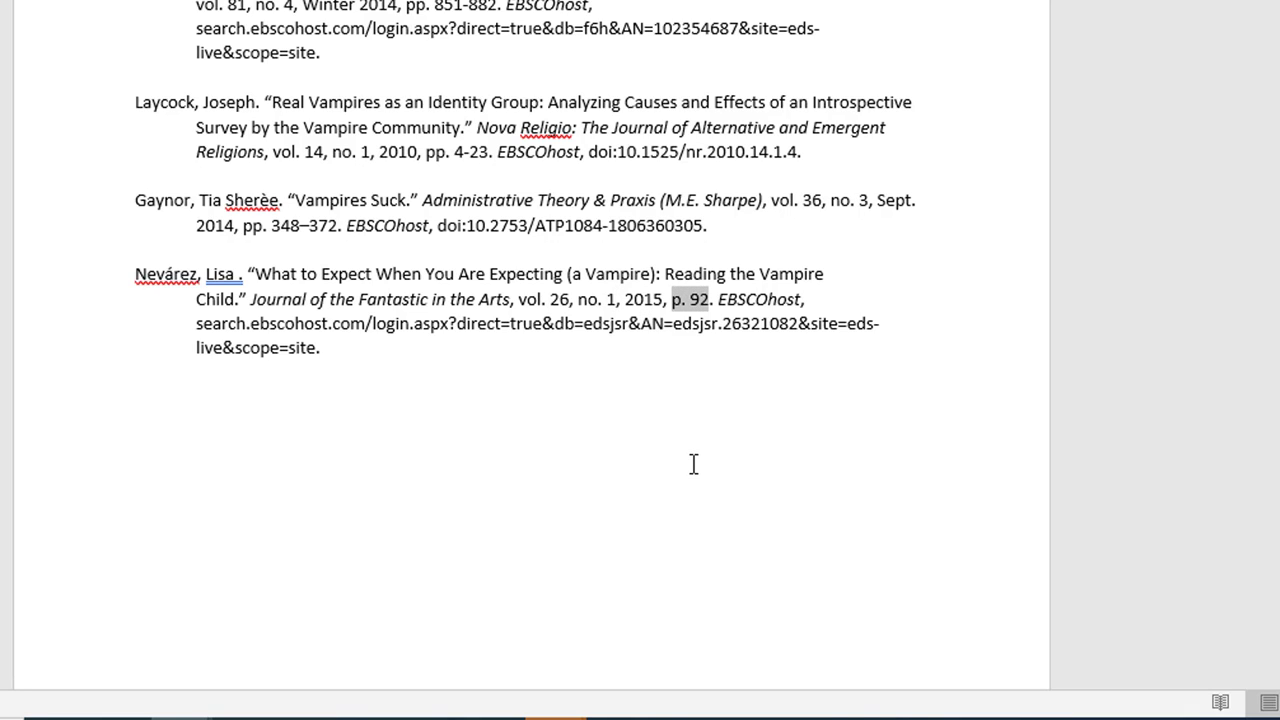
mouse_move(430, 718)
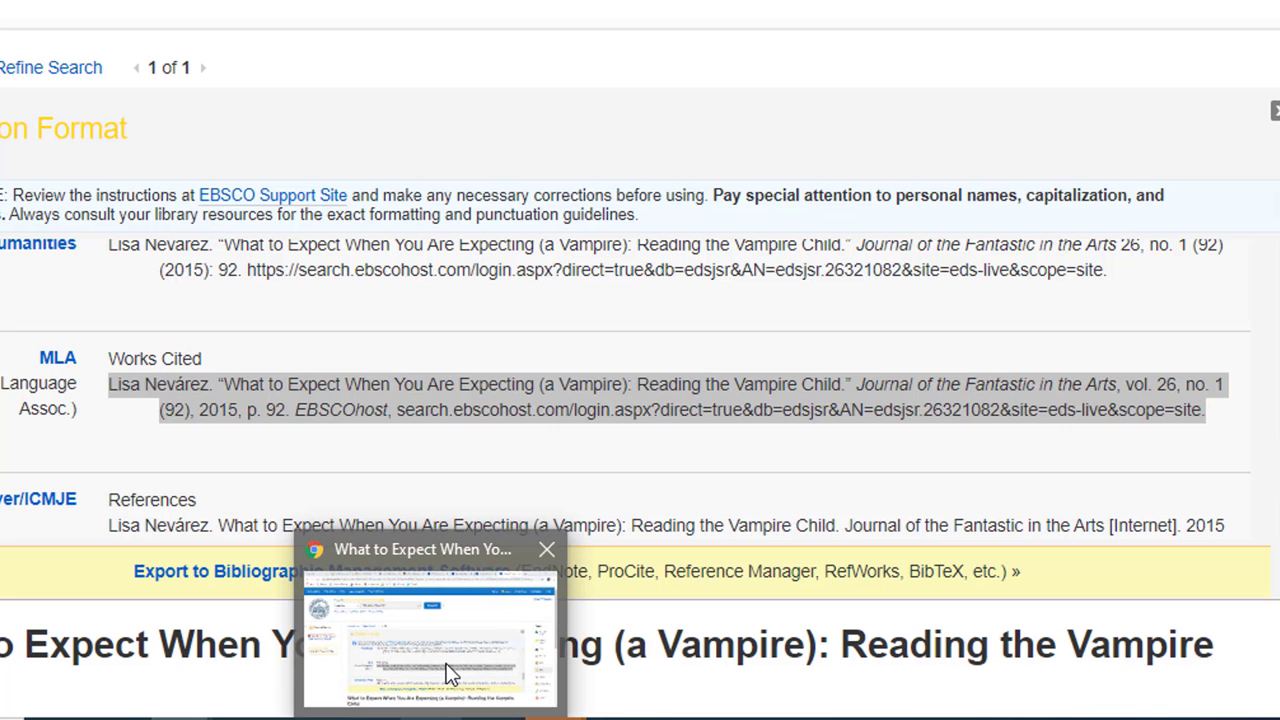
click(446, 663)
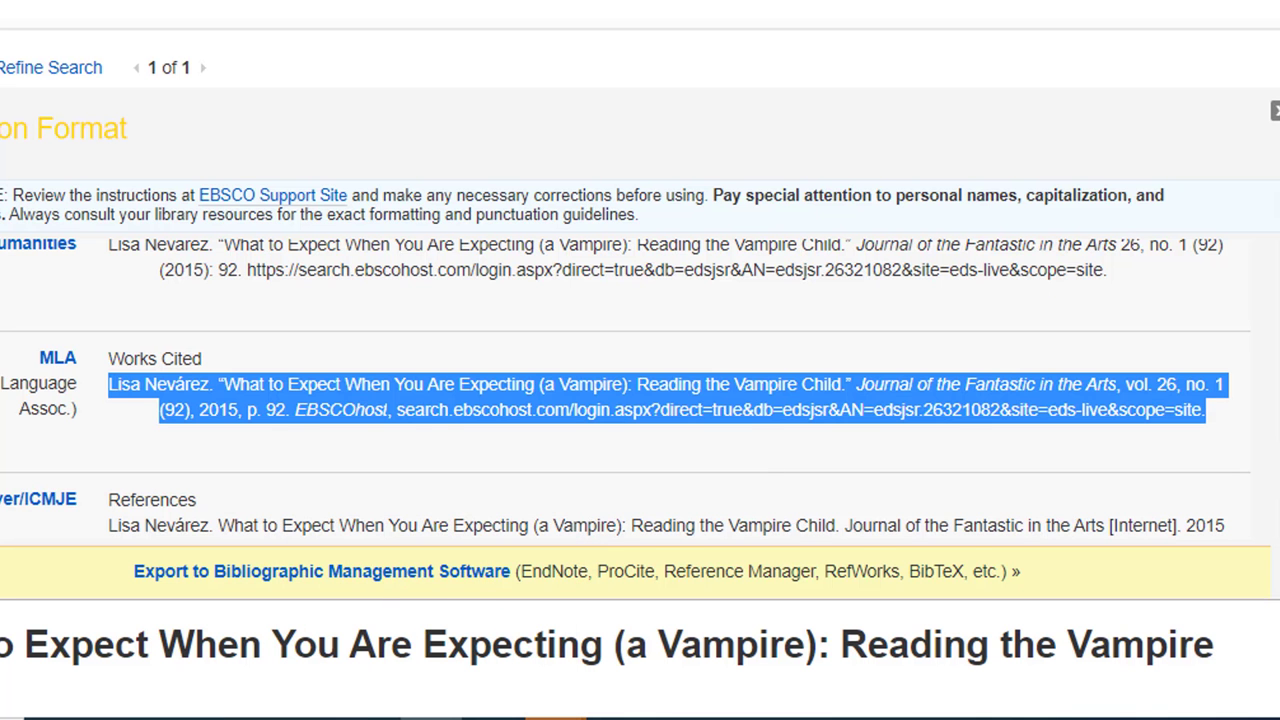
click(1275, 113)
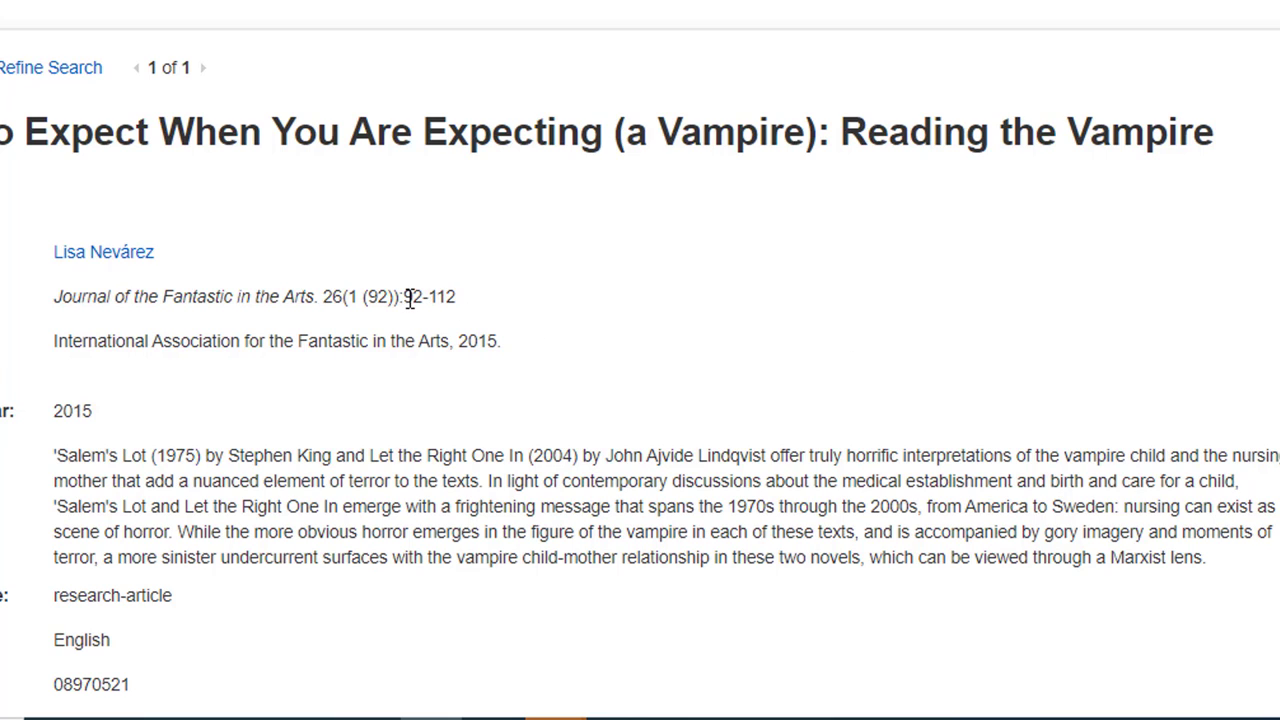
drag(407, 298, 458, 297)
right_click(440, 302)
click(487, 325)
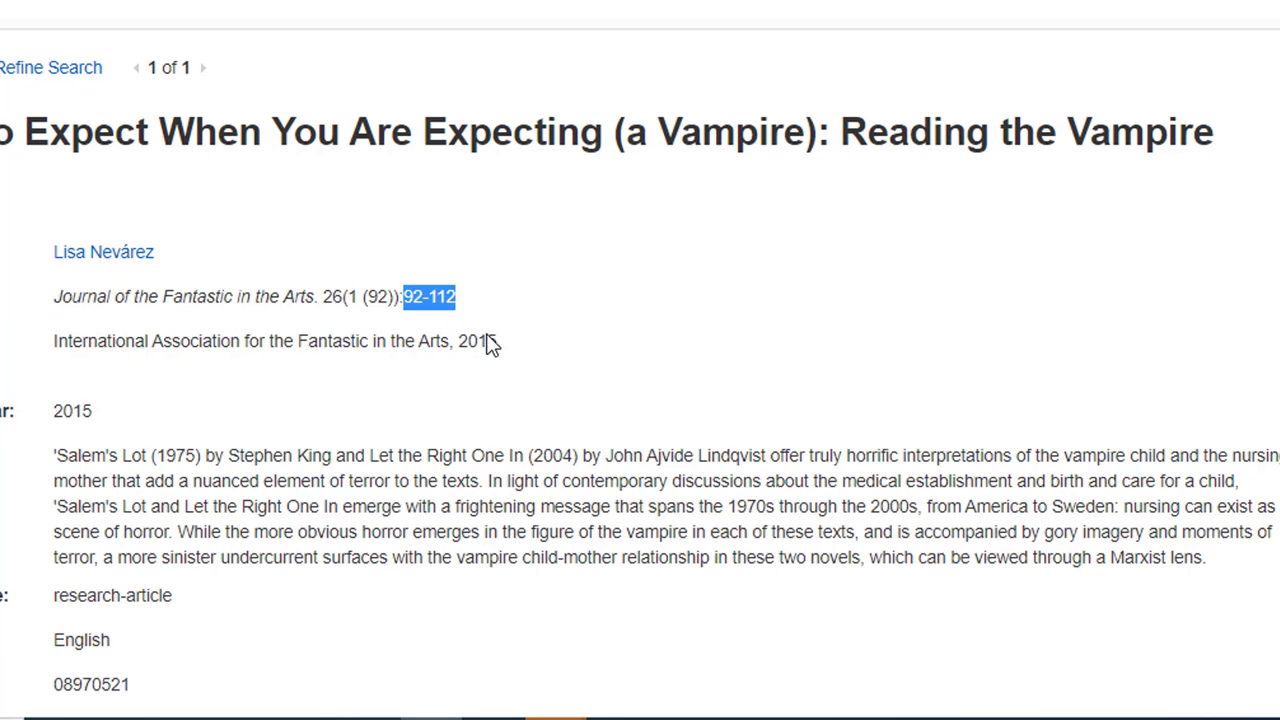
Correct the page reference in Document2's fourth citation to "pp. 92-112" using the copied page range
mouse_move(298, 714)
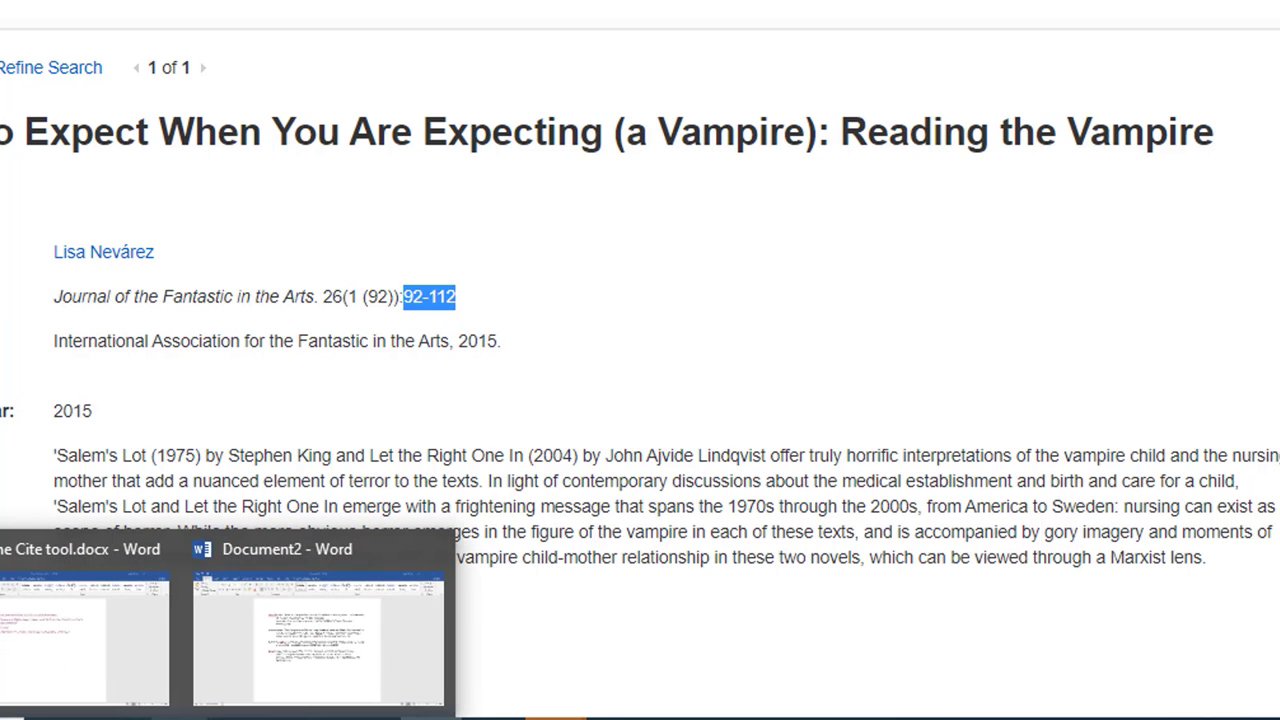
click(314, 686)
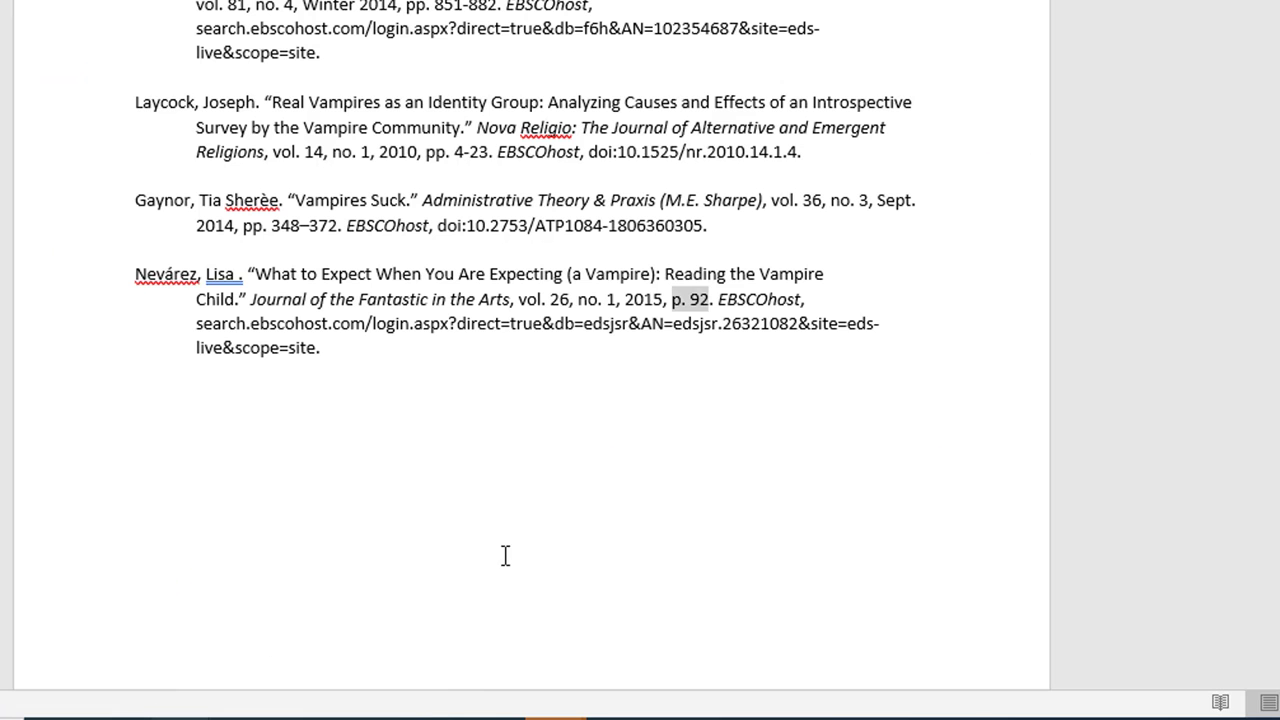
click(685, 302)
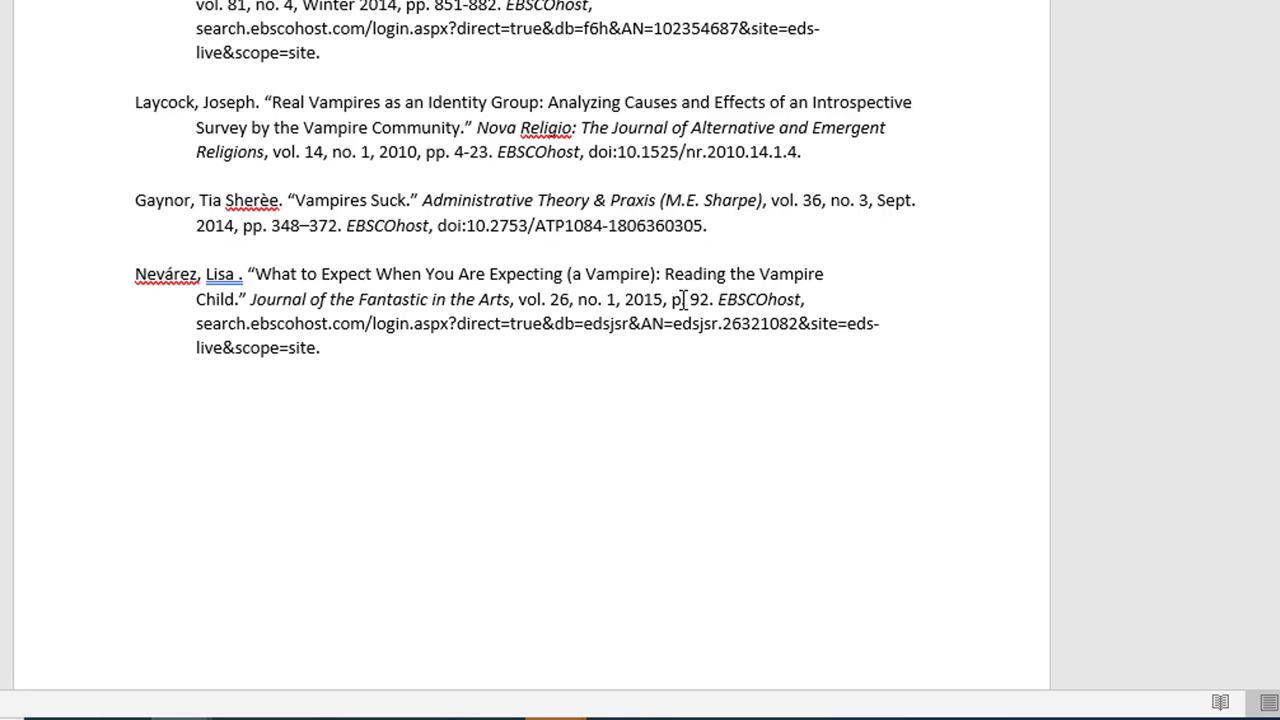
key(Left)
text(p)
double_click(706, 299)
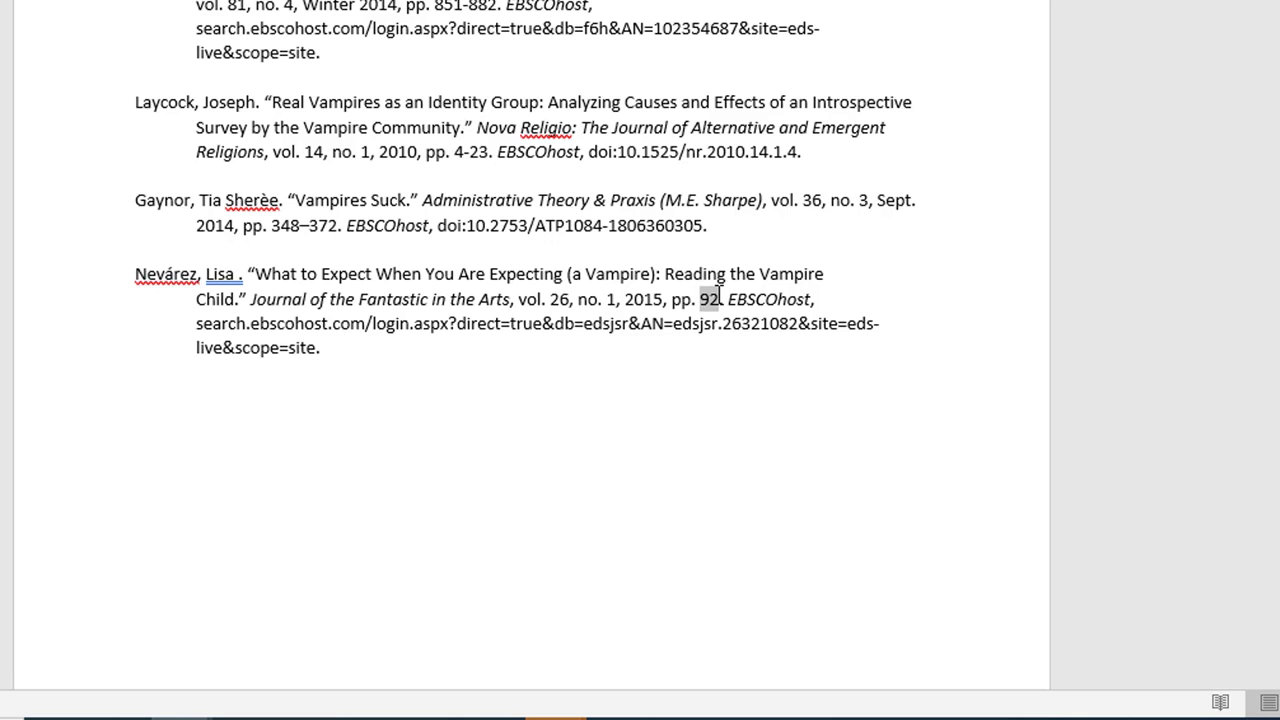
right_click(709, 294)
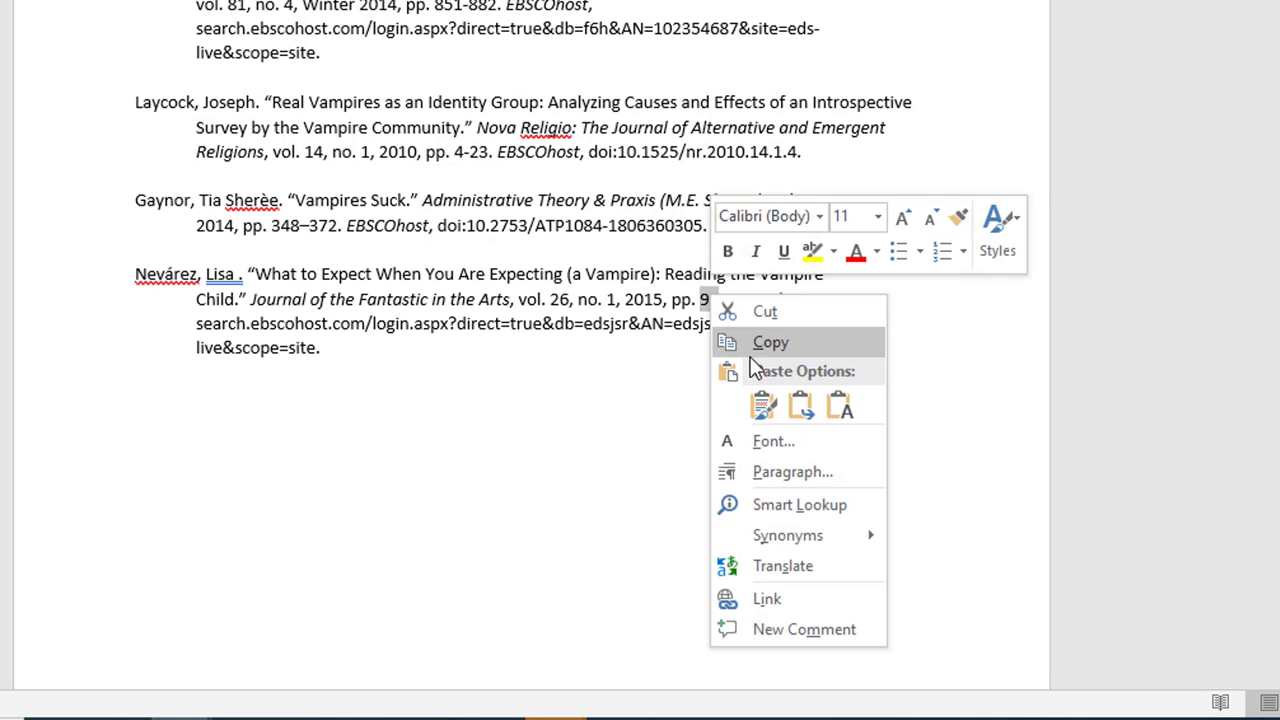
click(803, 403)
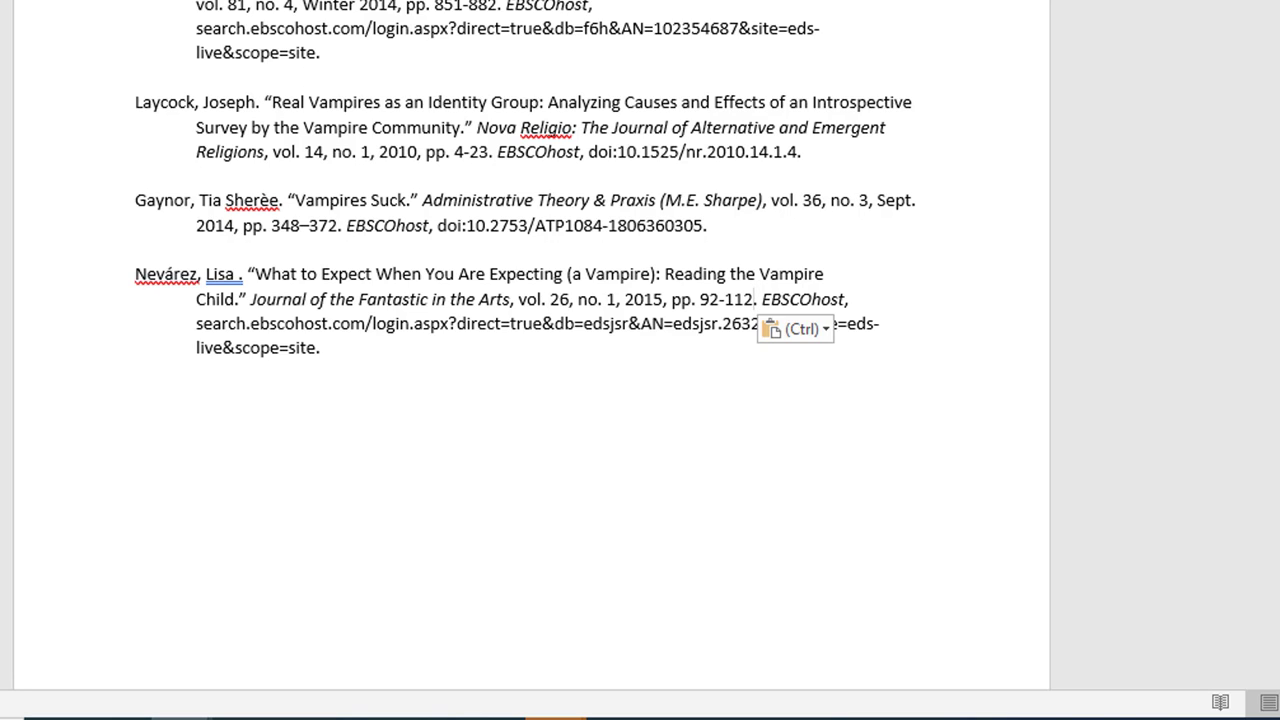
Set the line spacing of all four citations to 2.0 and place the cursor in the blank line after the first citation
drag(135, 0, 643, 403)
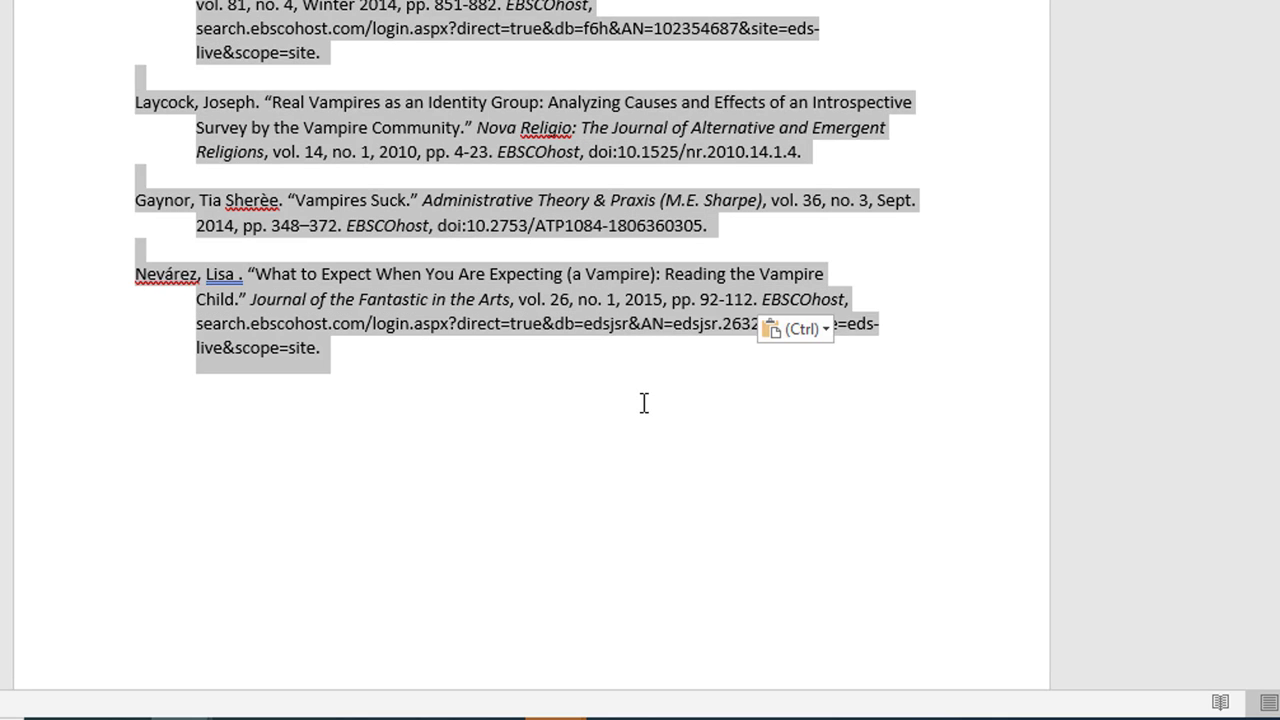
click(203, 0)
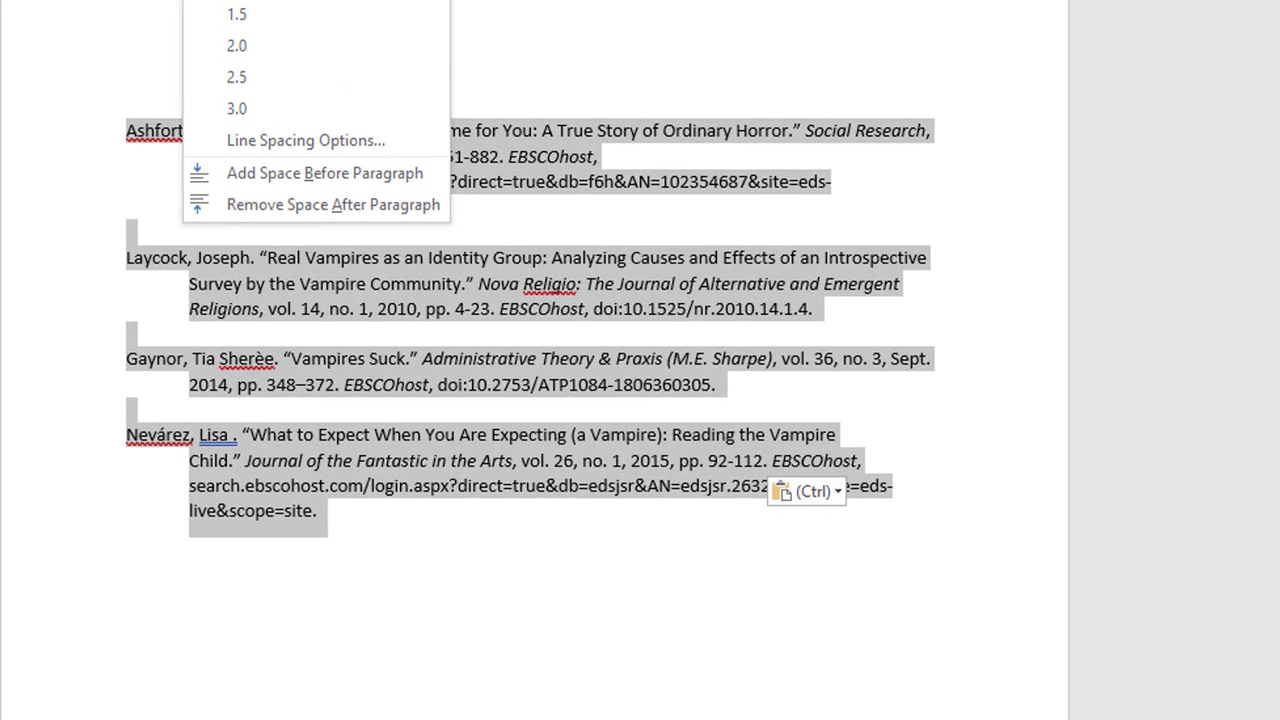
click(236, 61)
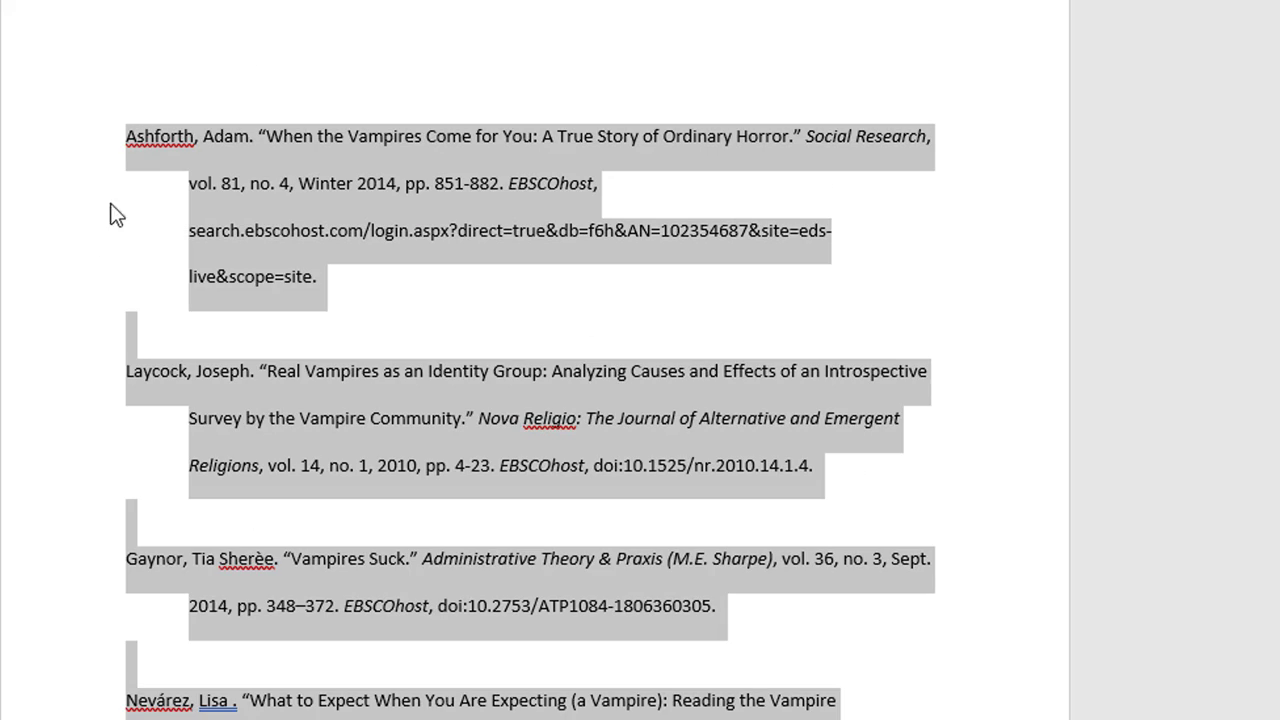
click(205, 332)
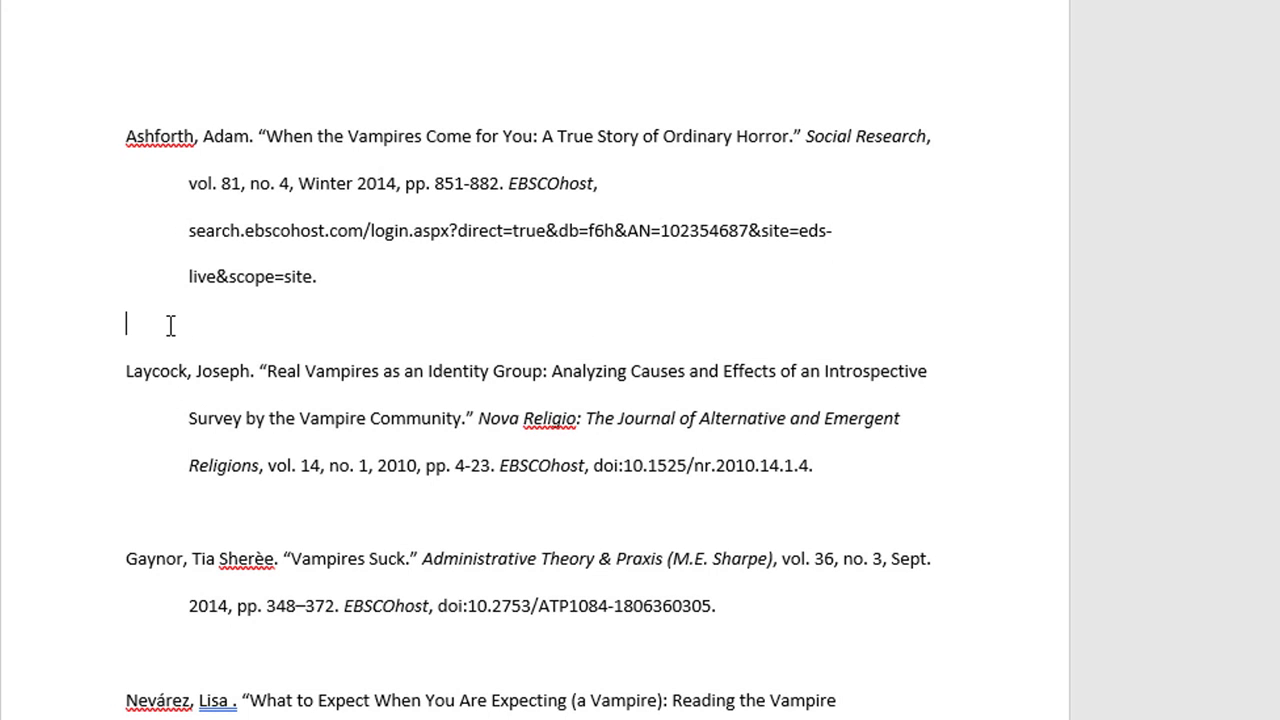
Delete the blank lines between the four citations so each entry directly follows the previous one
key(BackSpace)
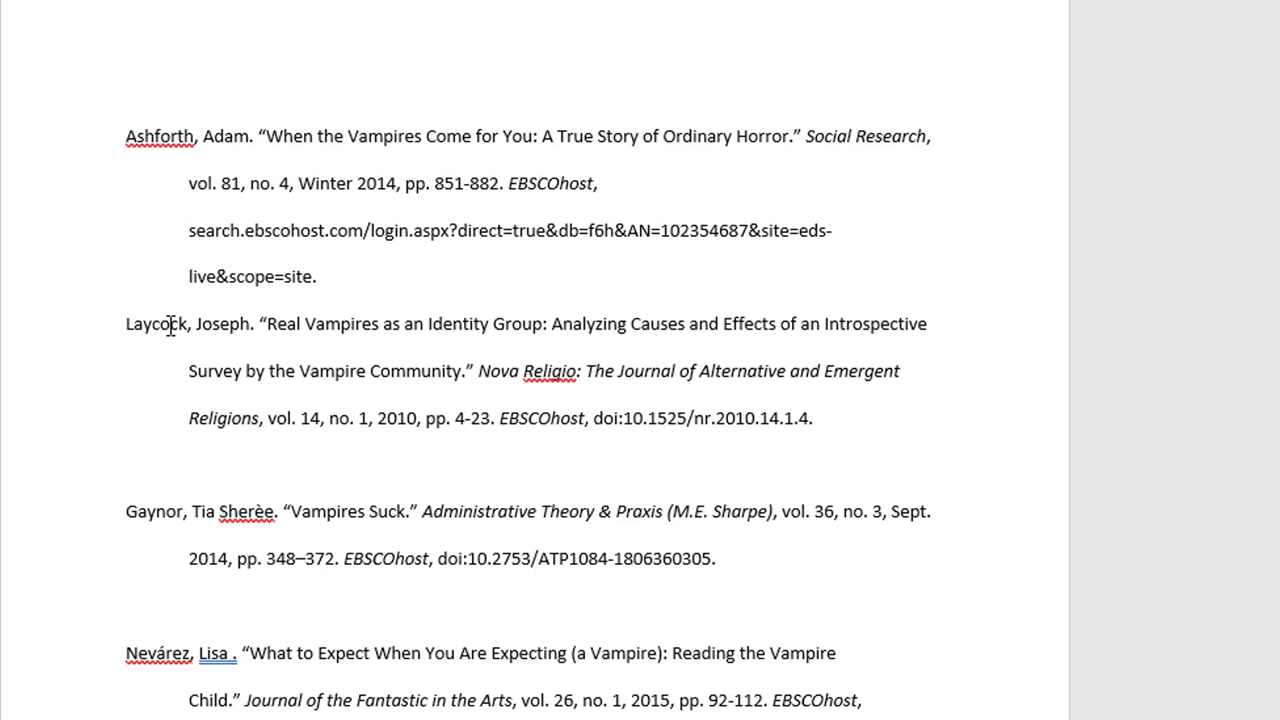
click(129, 461)
key(BackSpace)
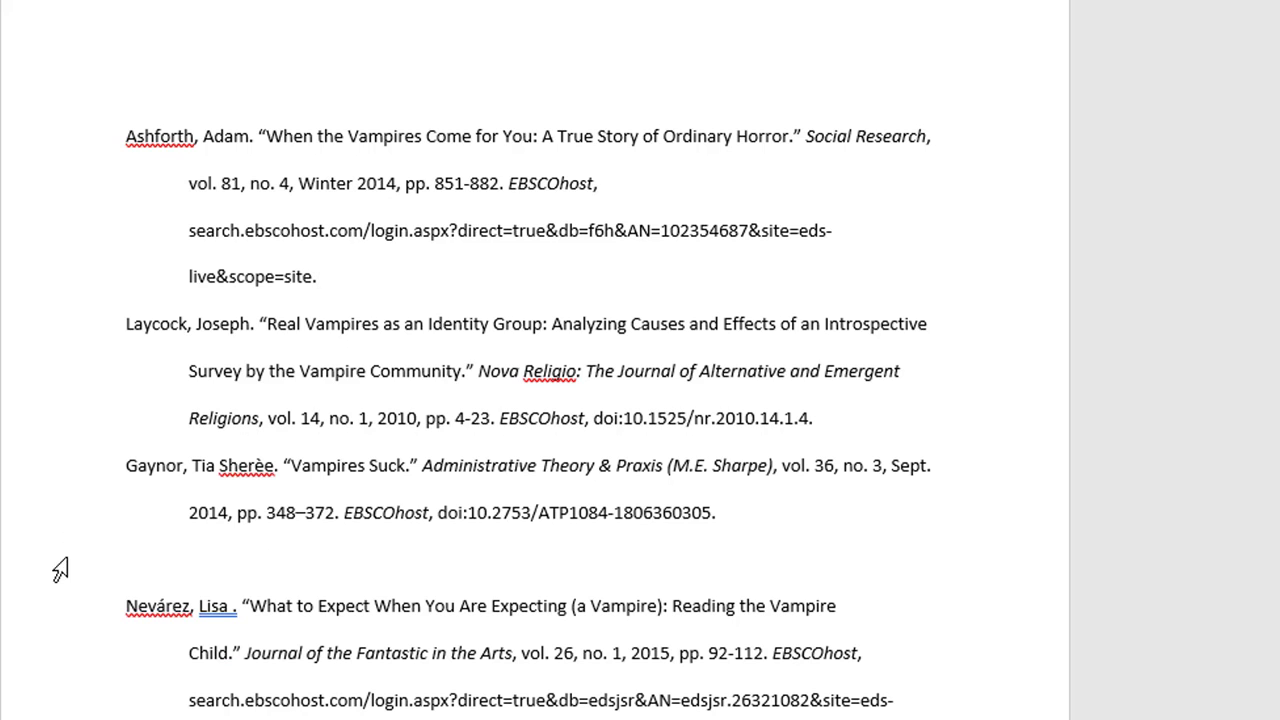
click(133, 568)
key(BackSpace)
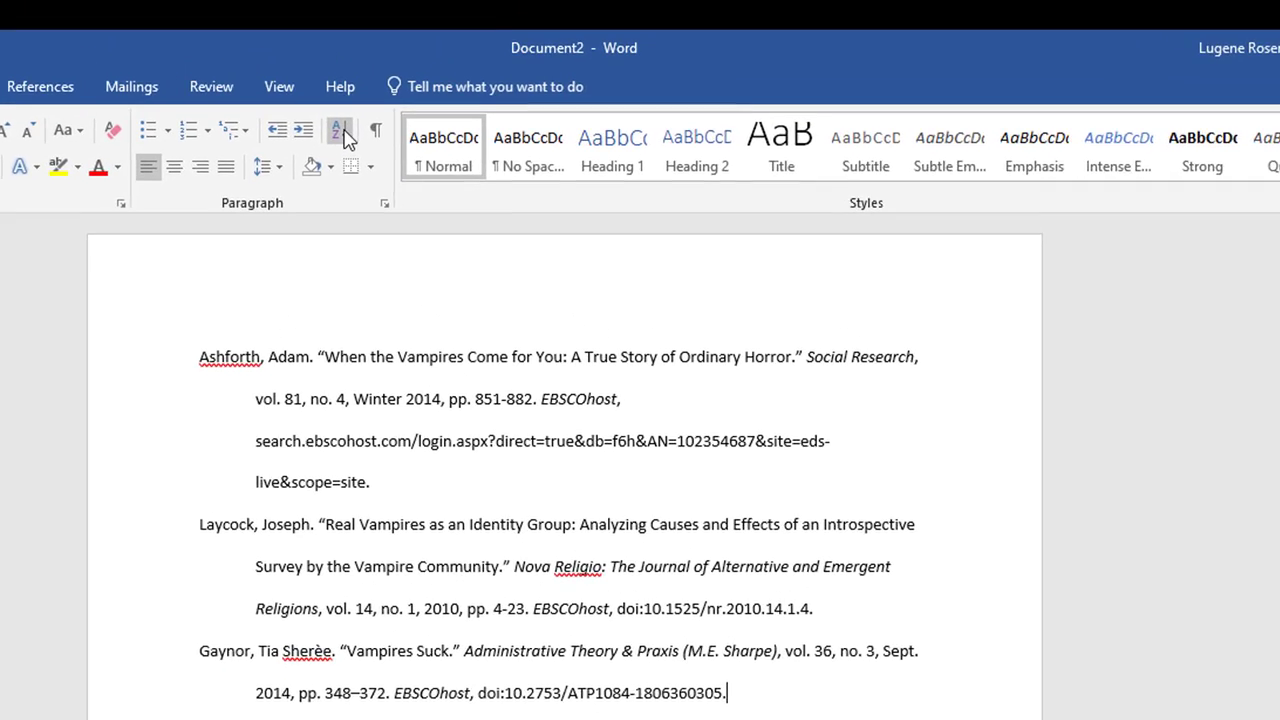
Sort the whole citation list alphabetically by paragraphs as text in ascending order, with no header row, and deselect it
click(328, 148)
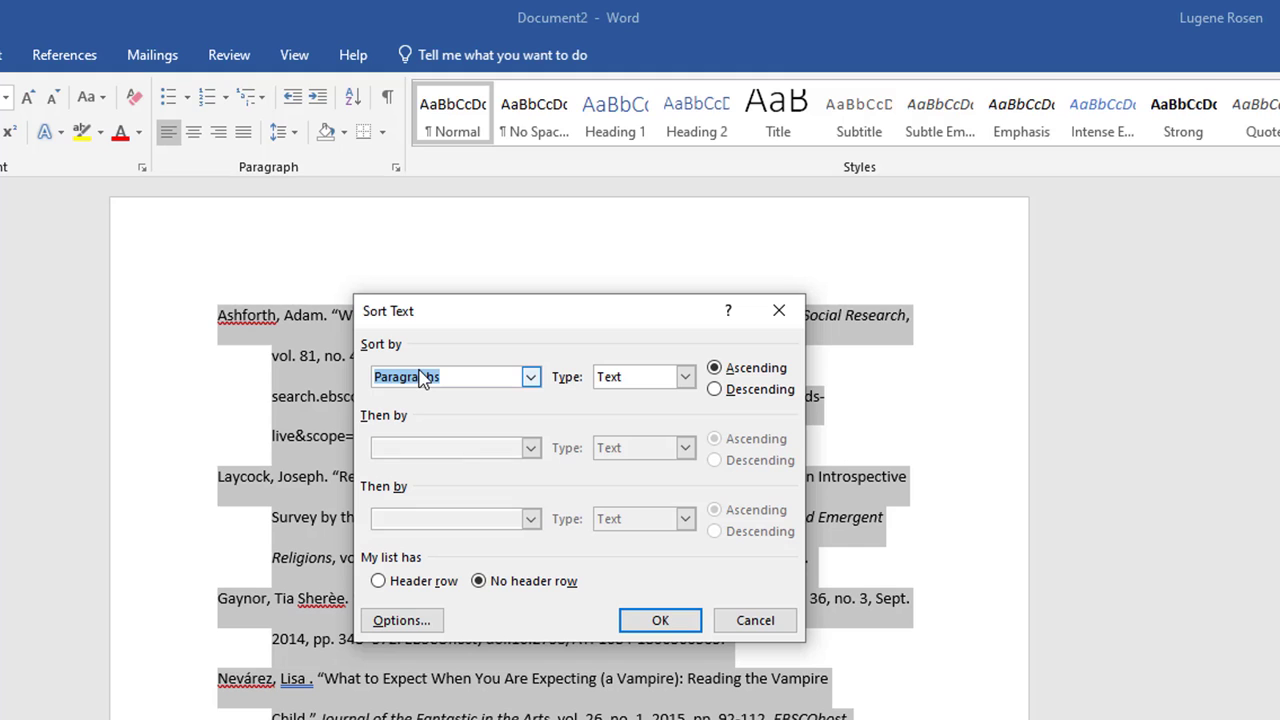
click(660, 621)
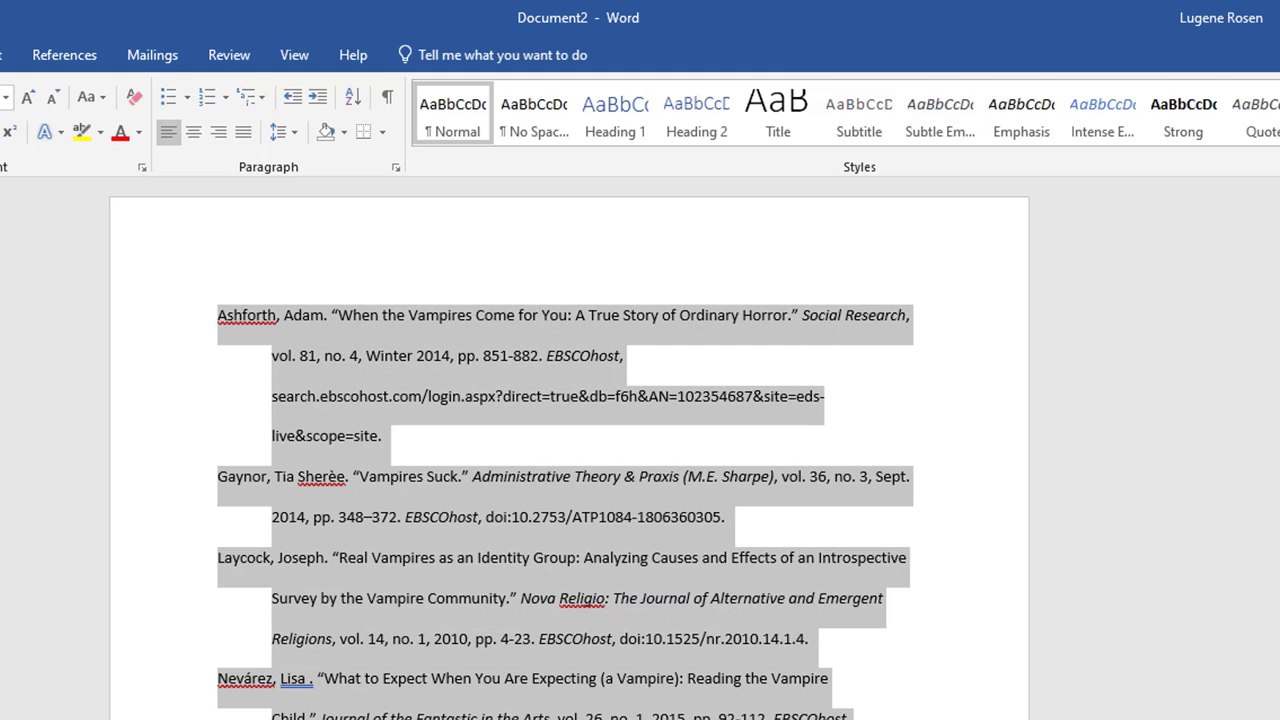
click(524, 714)
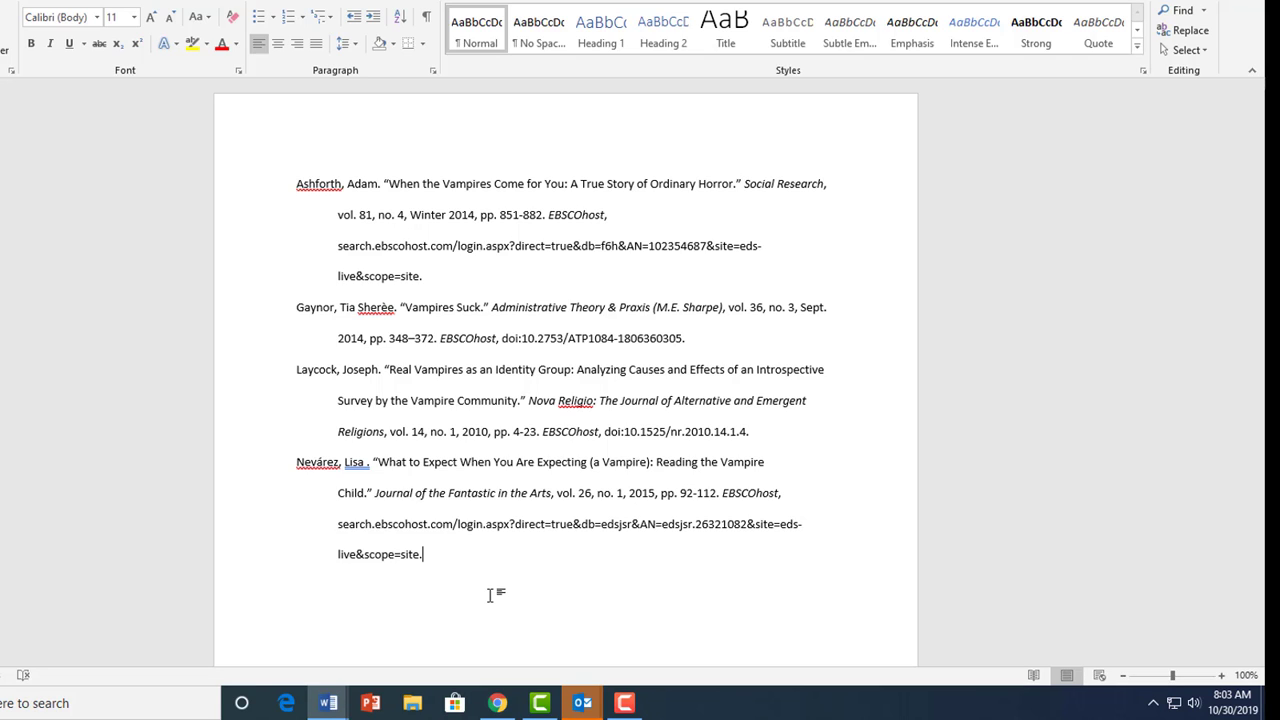
Remove the extra space before the period after the author's first name in the fourth citation
click(367, 462)
key(BackSpace)
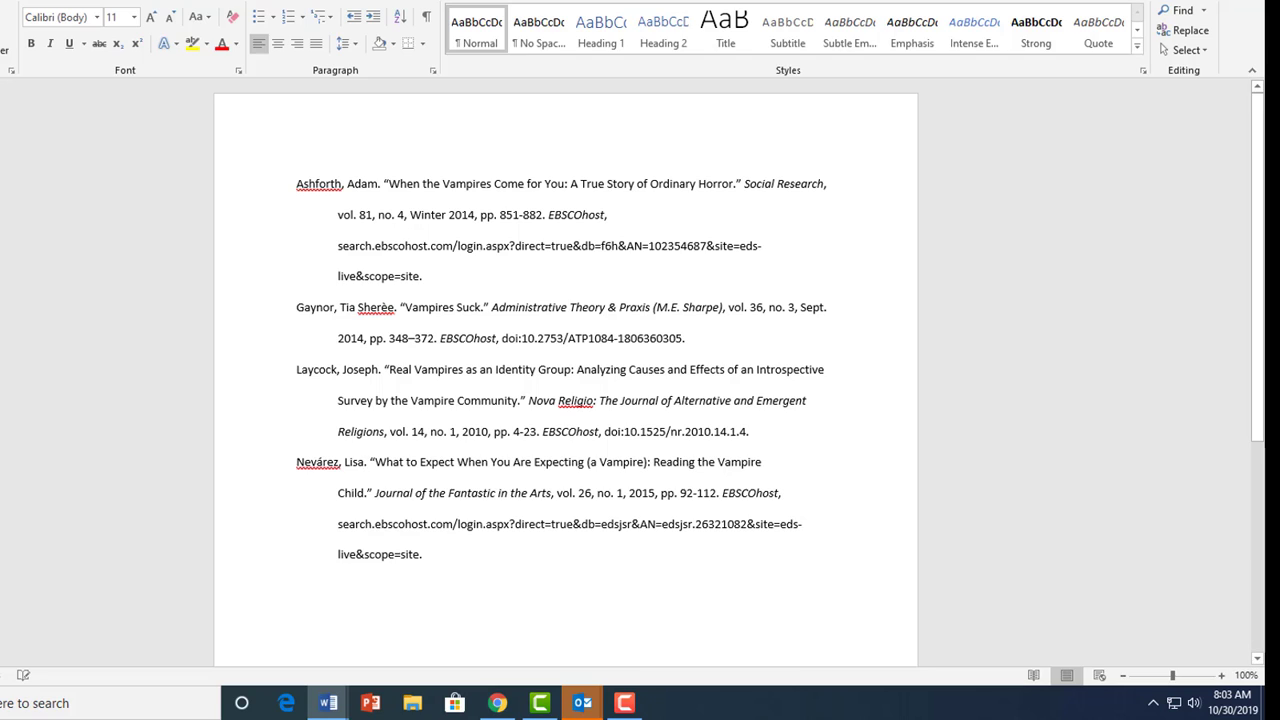